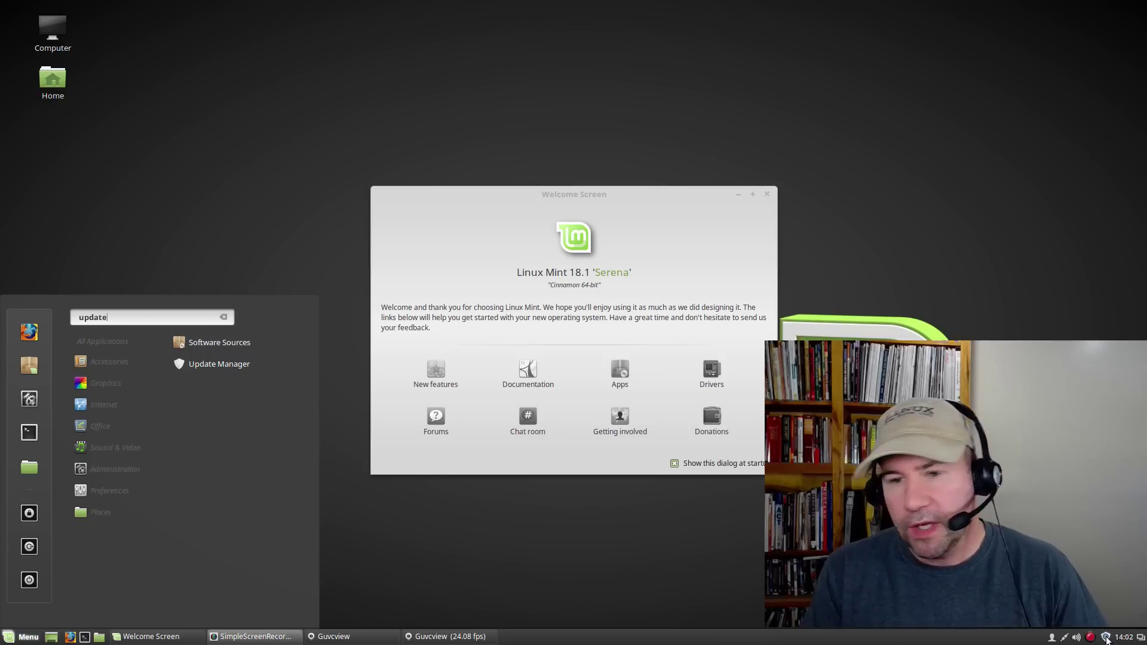
Open Update Manager and set its update policy to "Always update everything".
click(221, 368)
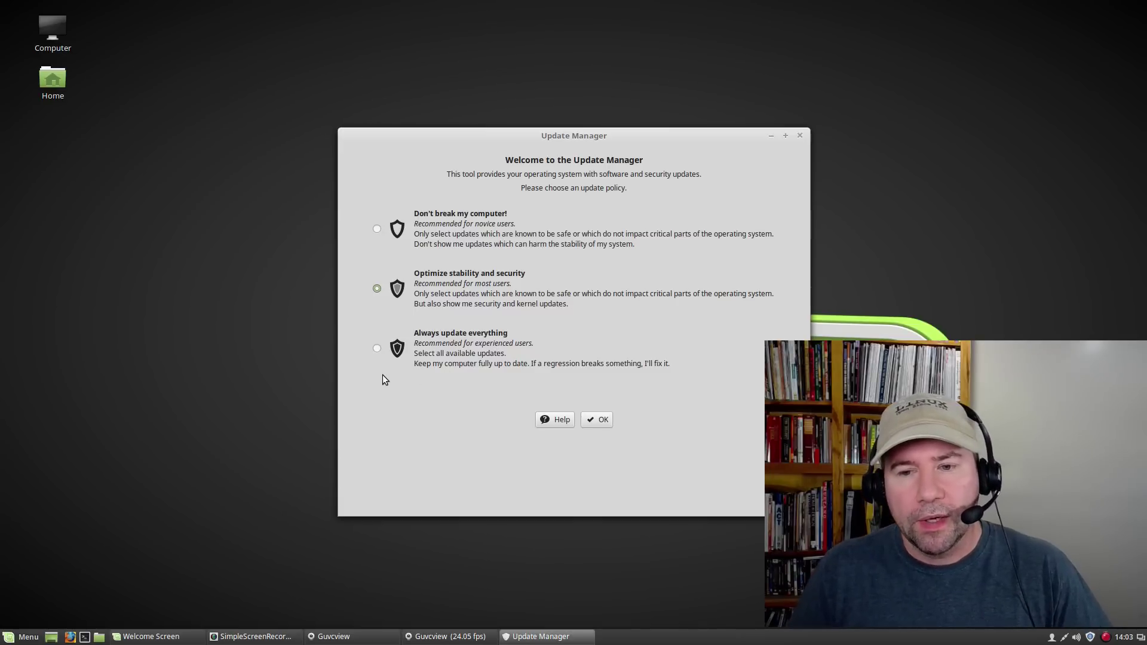
click(377, 349)
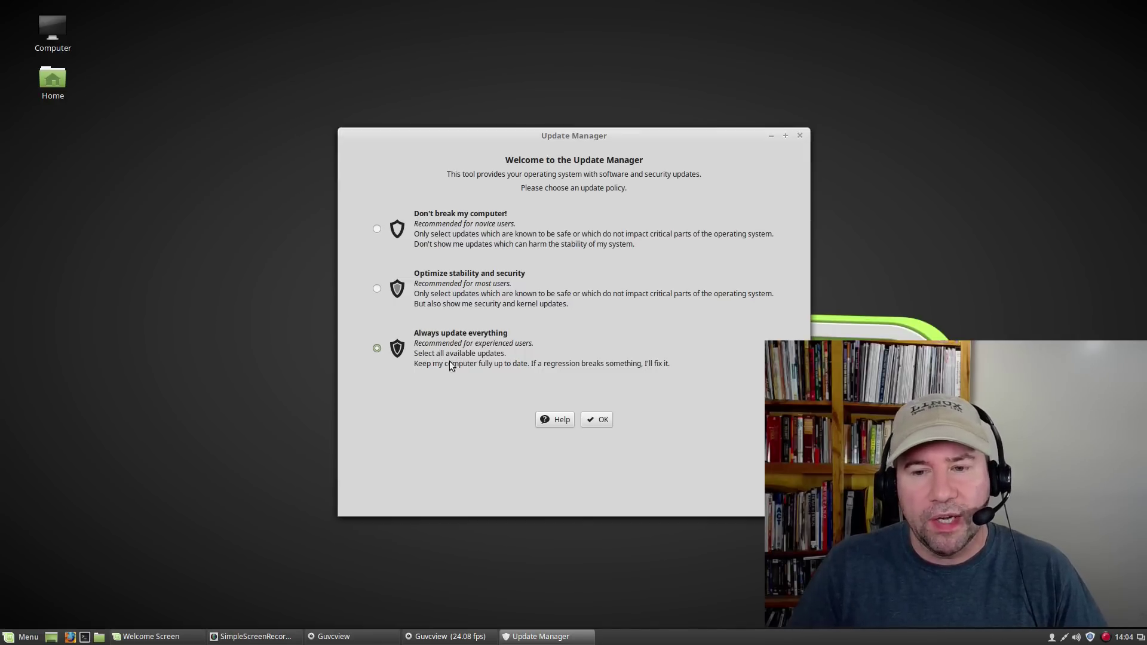
click(598, 420)
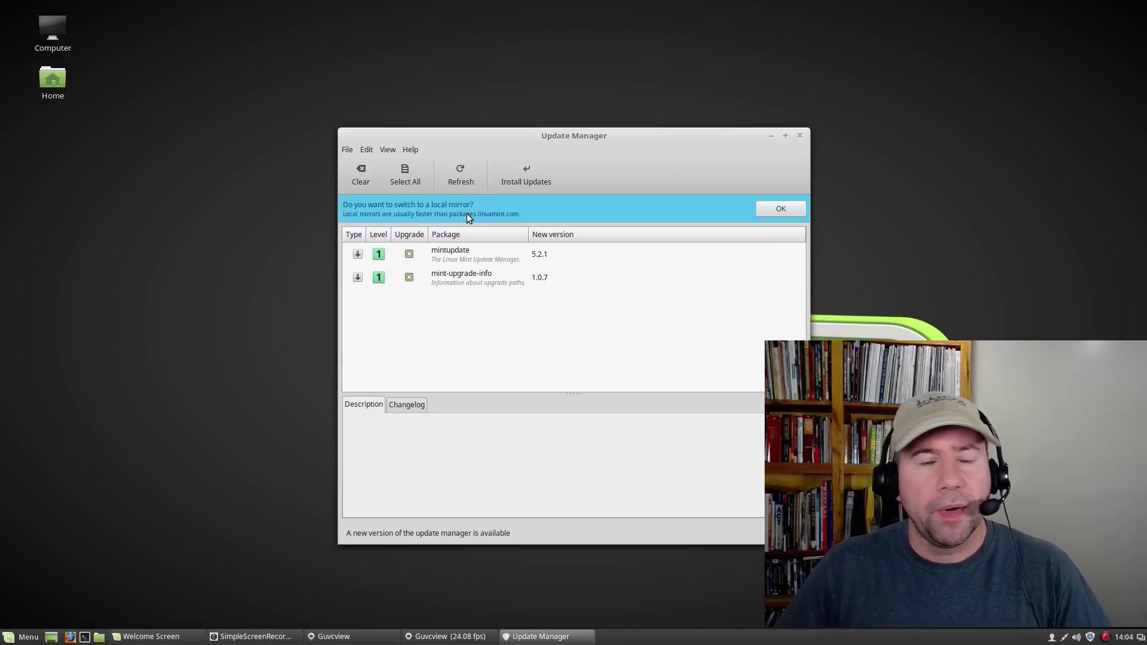
Accept the offer to switch to a local mirror and enter the account password to configure the software sources.
click(767, 207)
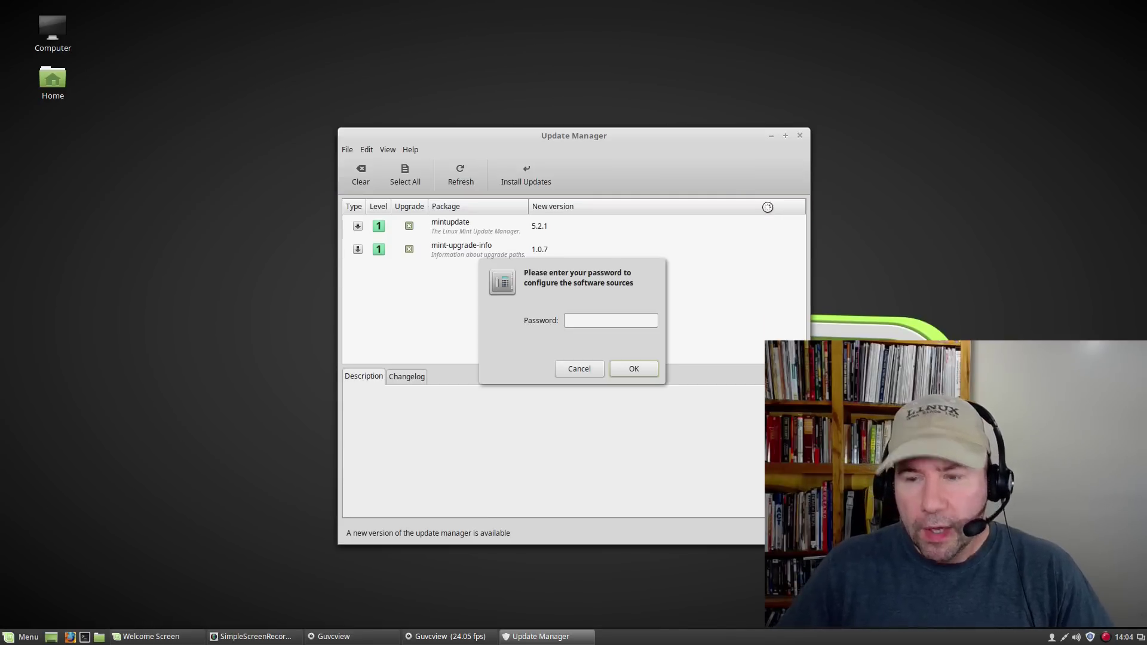
text(•••••)
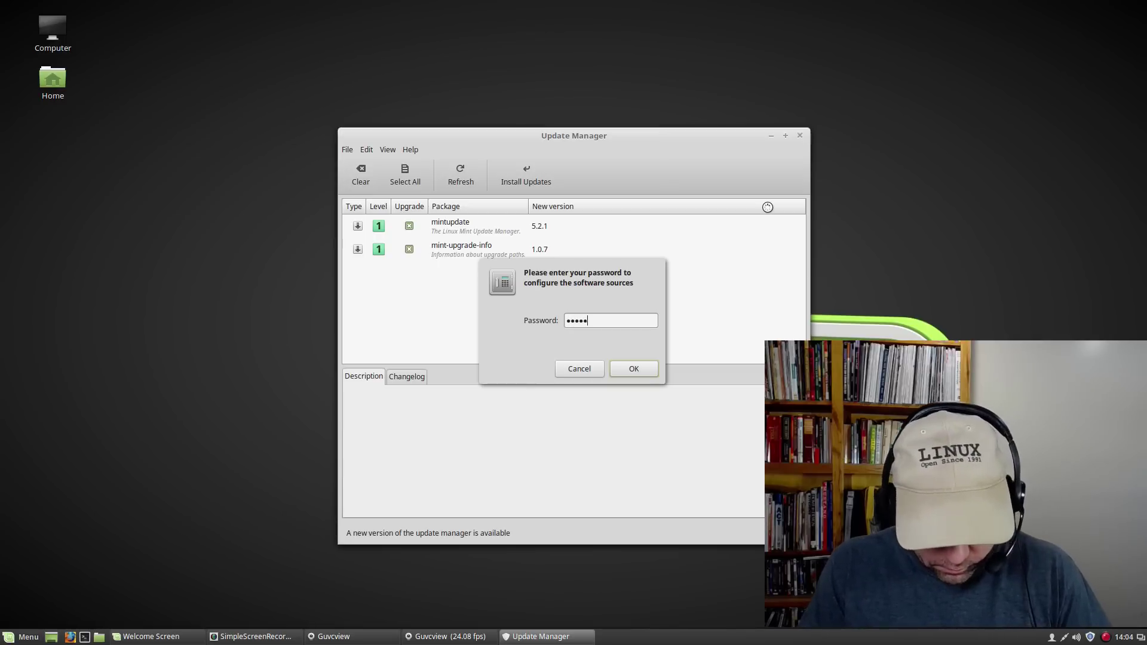
text(•••••••)
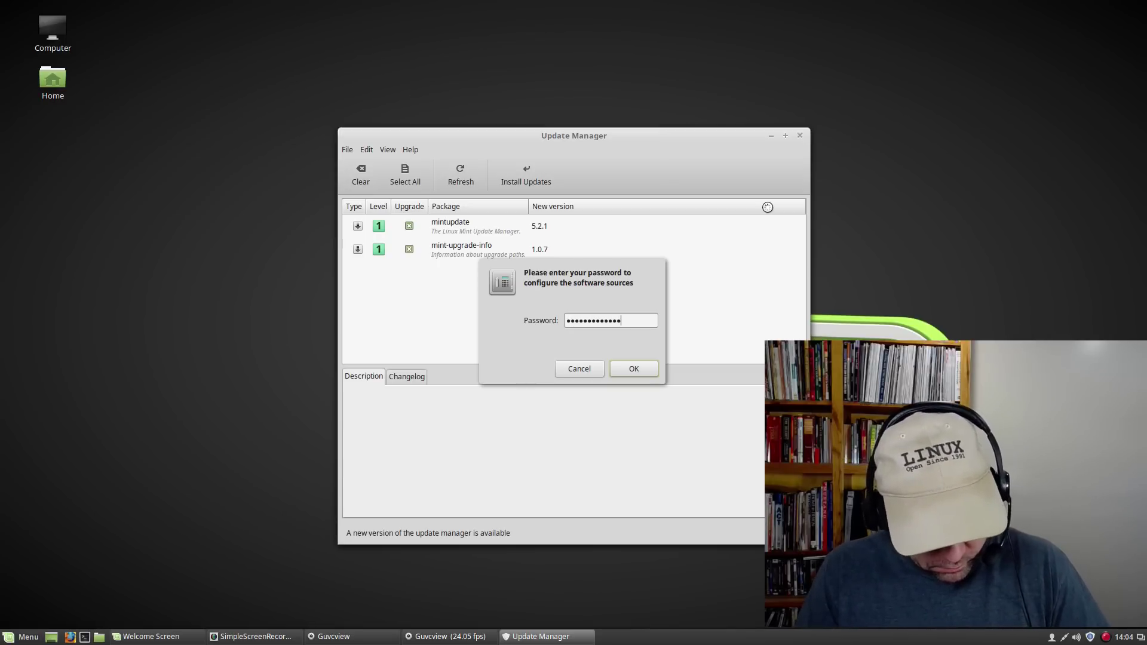
key(Return)
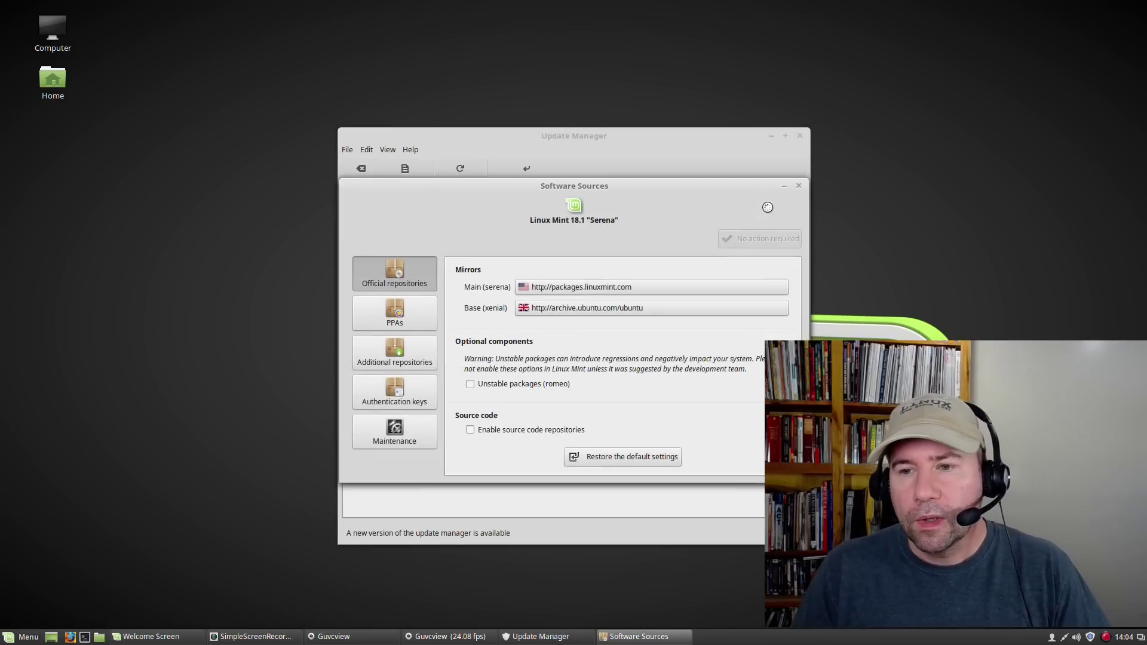
Select the Linux Mint mirror as the main (serena) software source and apply it.
drag(718, 191, 715, 69)
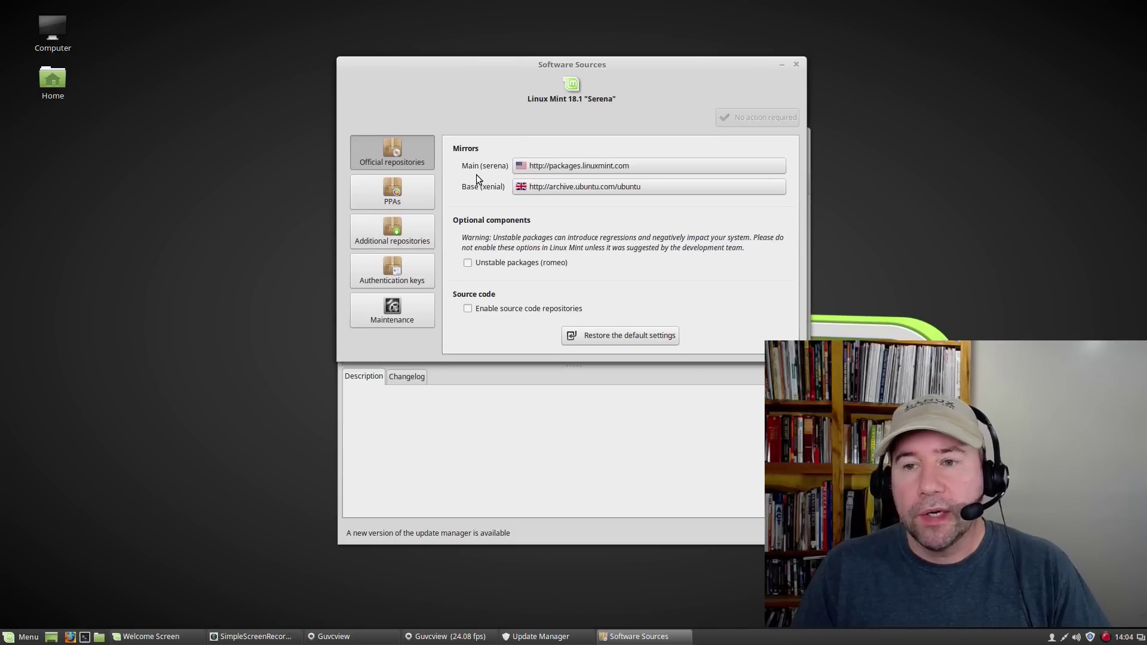
click(584, 167)
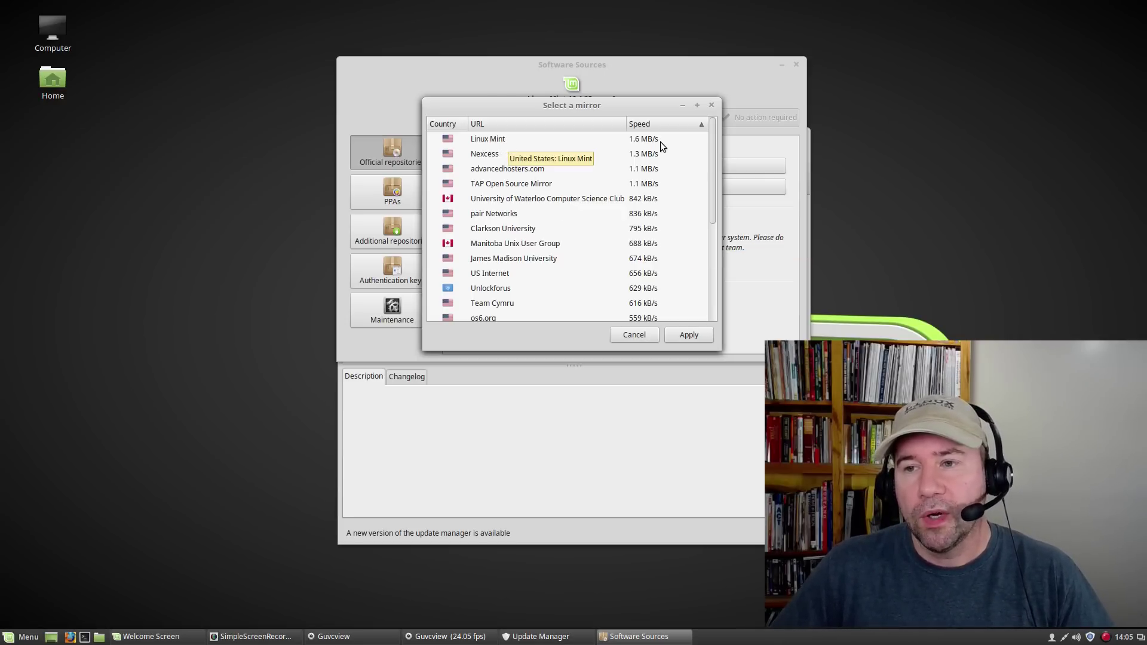
click(511, 141)
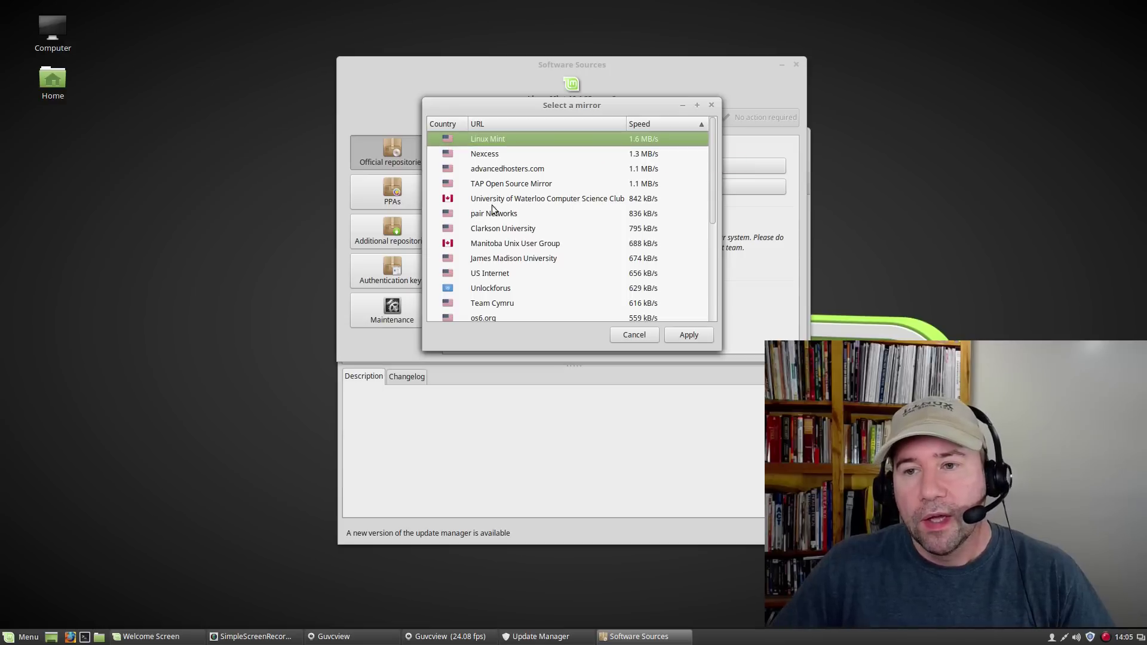
click(681, 336)
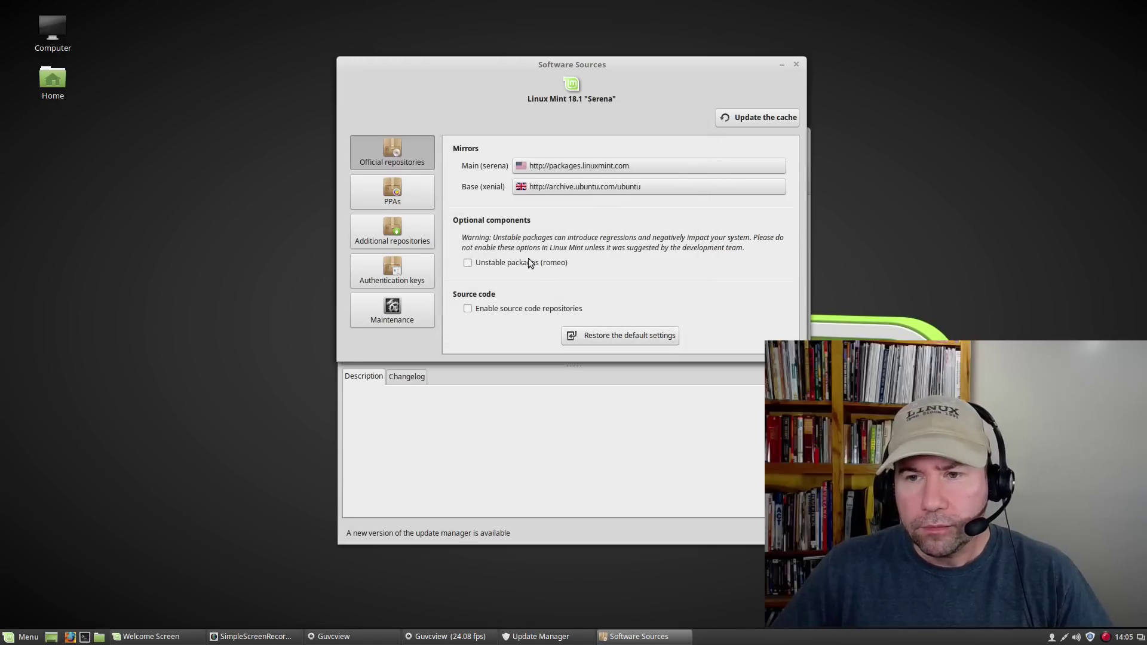
click(617, 186)
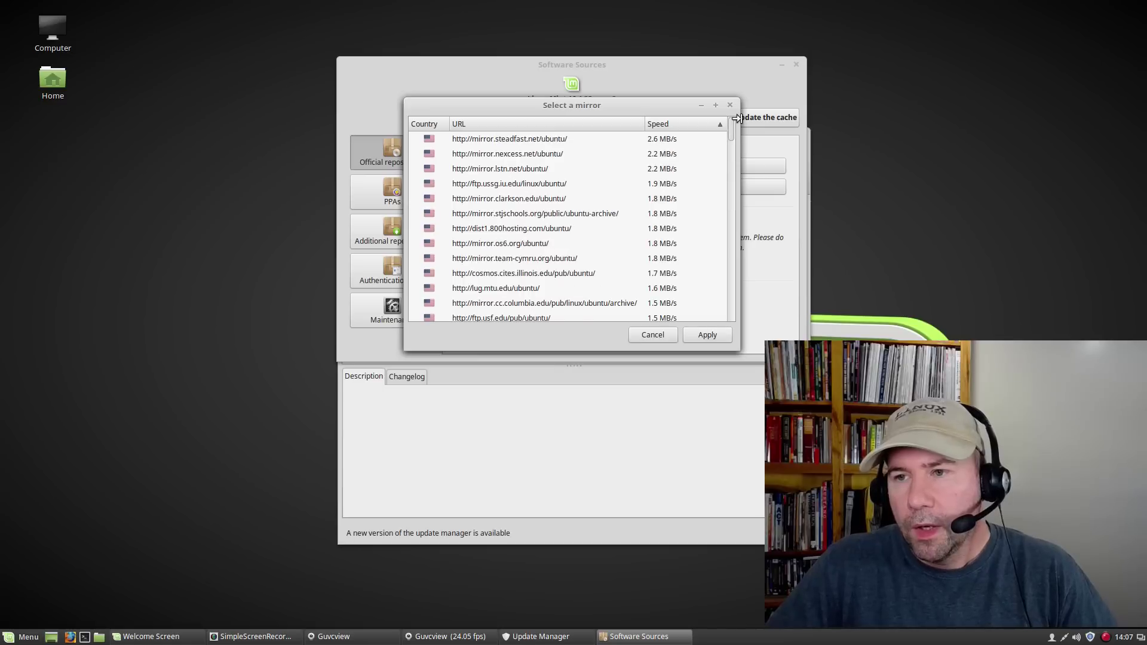
click(563, 141)
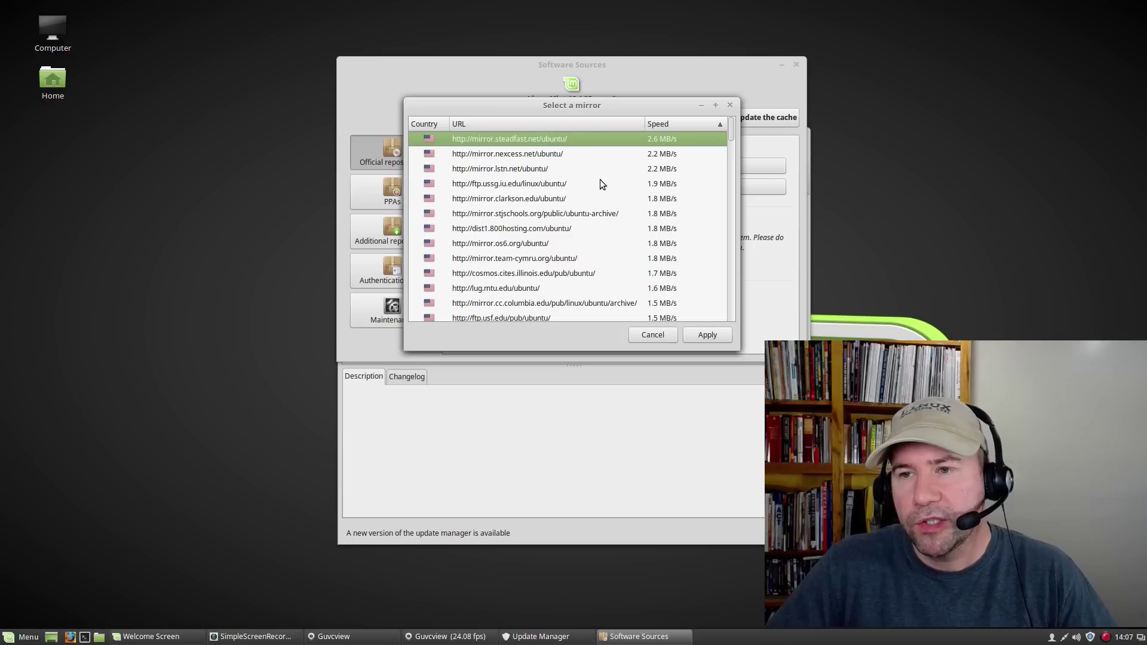
click(706, 336)
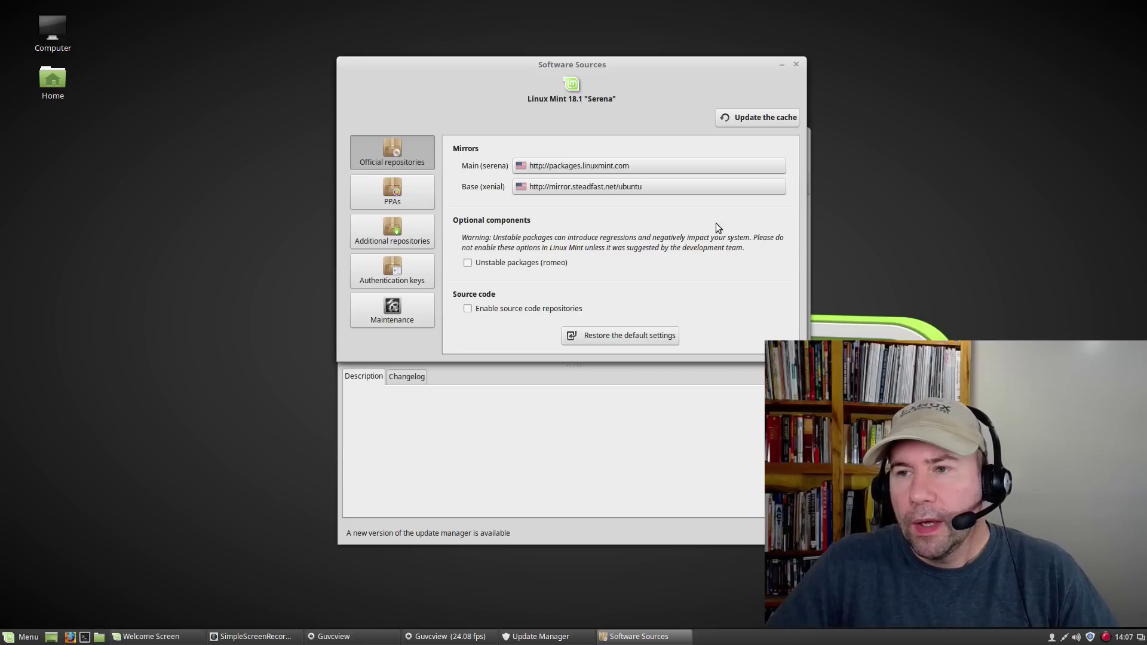
click(757, 124)
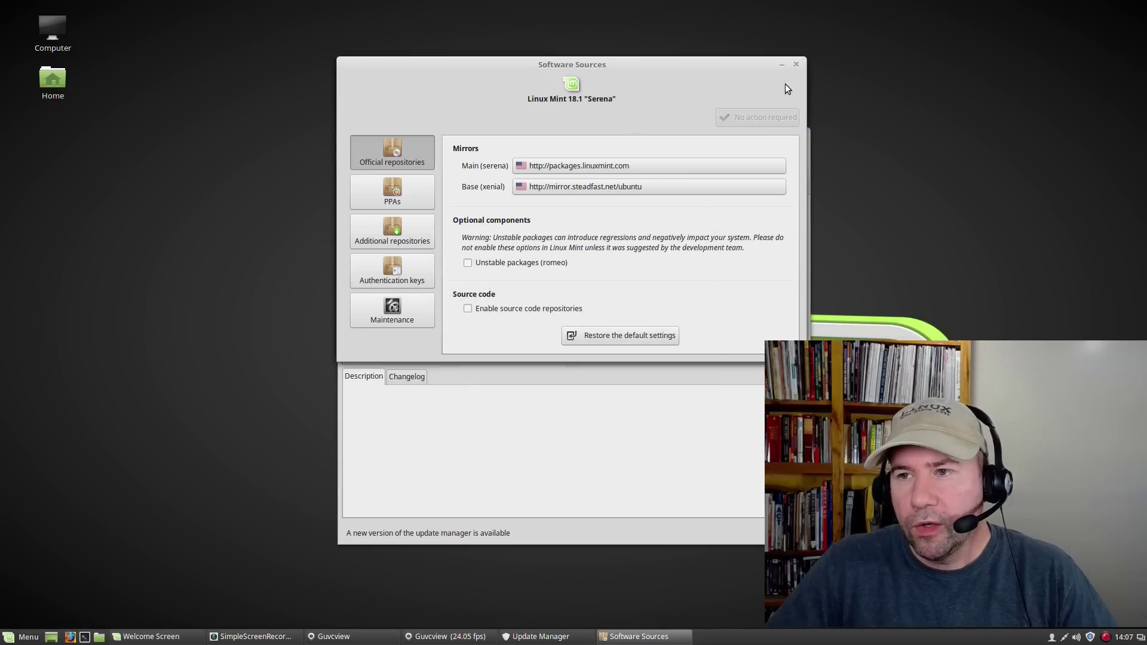
click(797, 65)
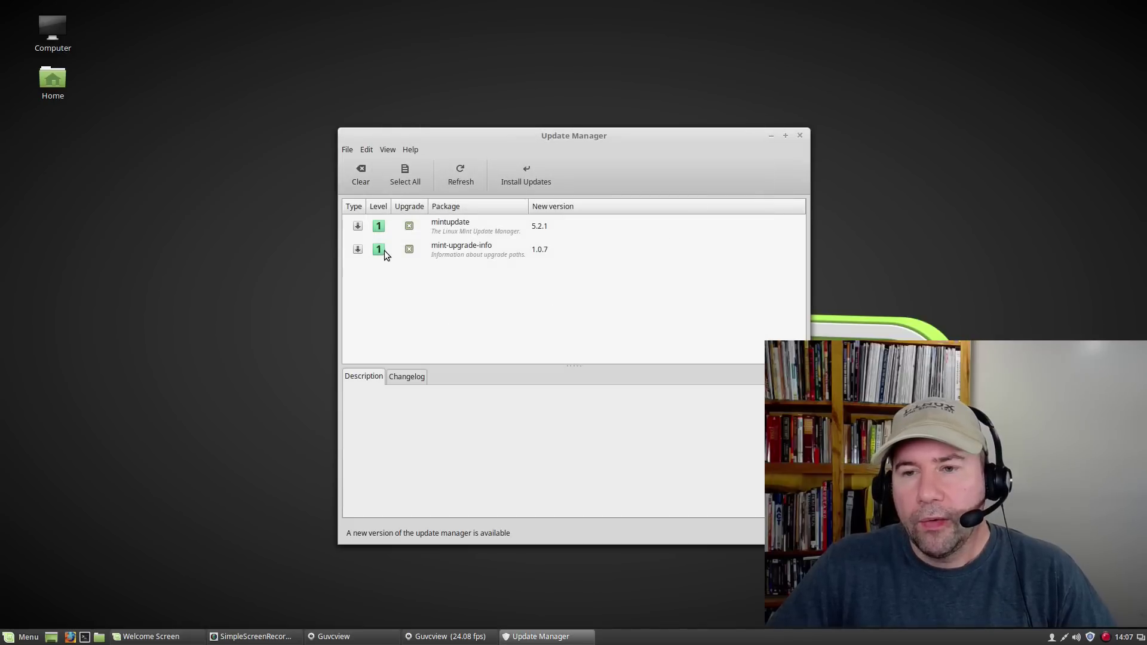
Refresh the update list and install both the mintupdate and mint-upgrade-info updates, authenticating with the account password.
click(464, 178)
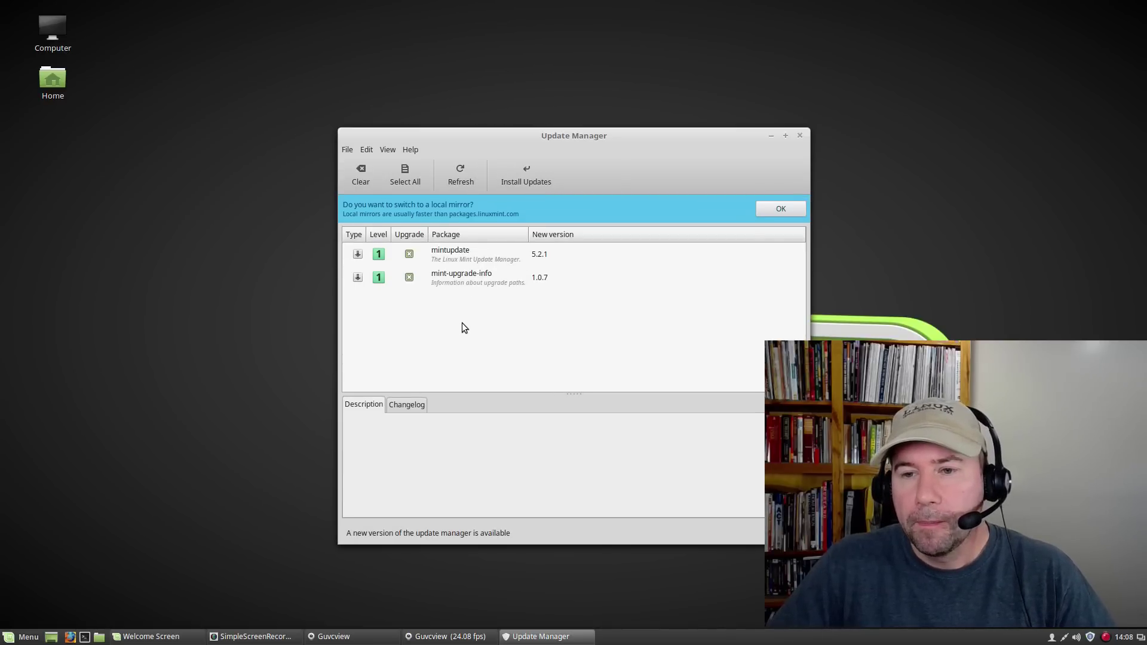
click(408, 183)
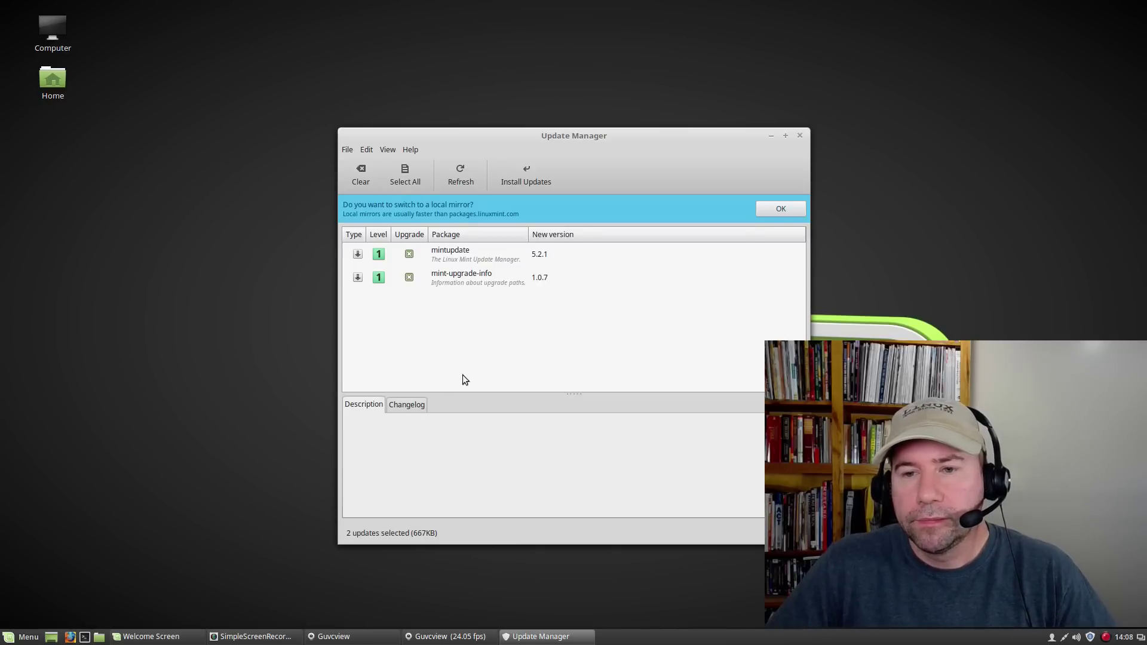
click(522, 184)
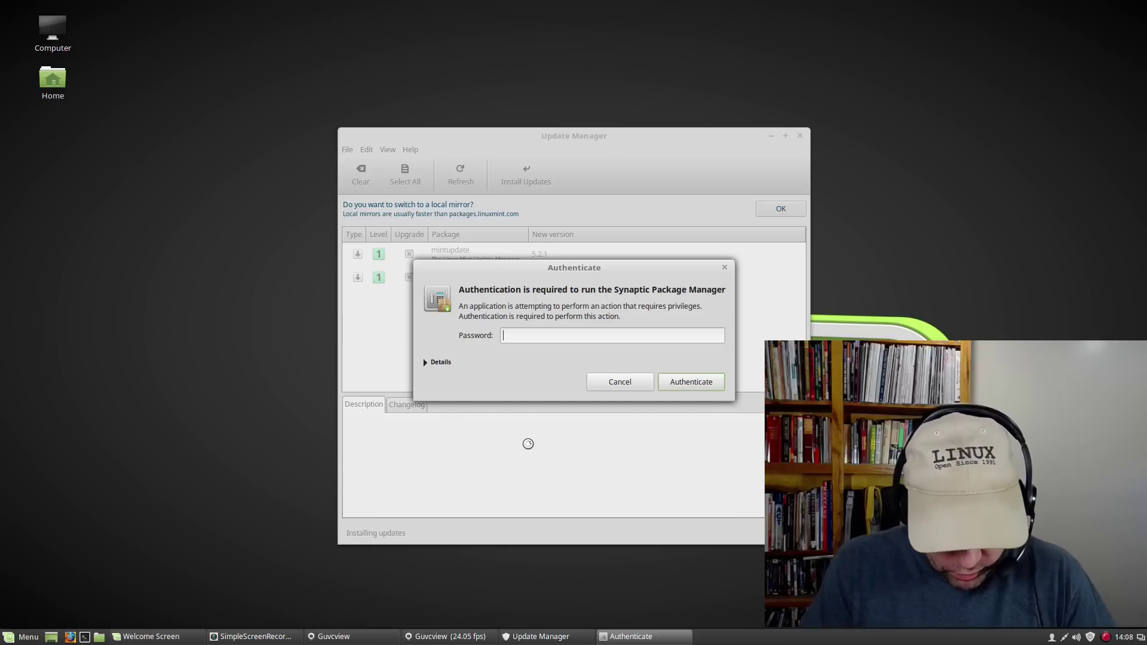
text(********)
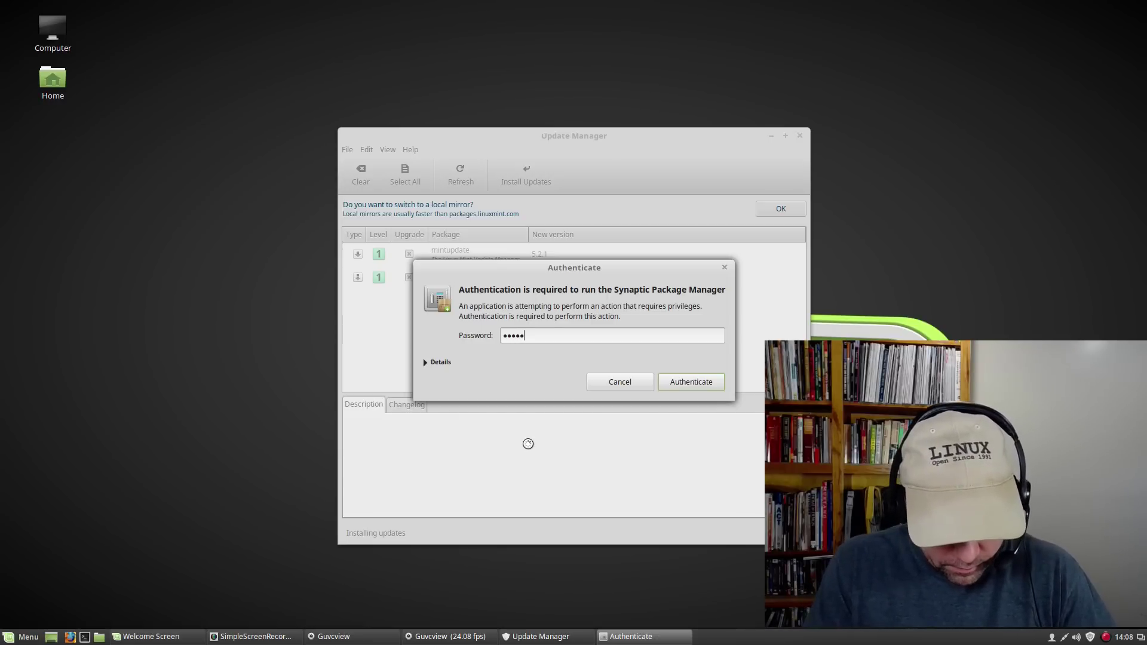
text(*)
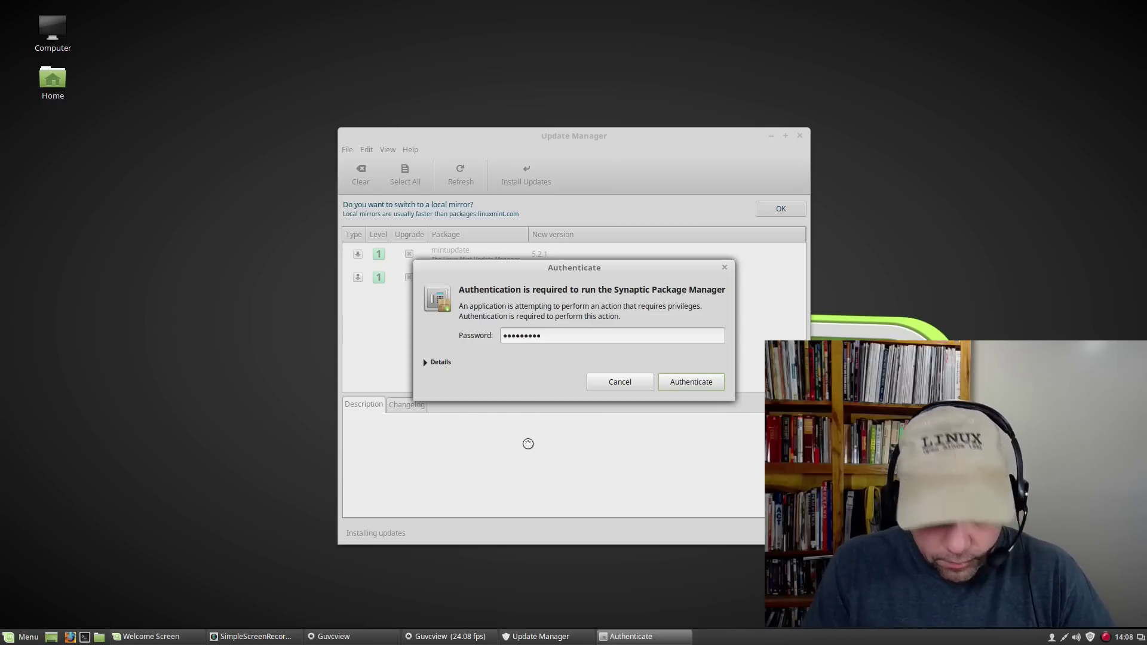
key(BackSpace)
key(BackSpace)
key(BackSpace)
key(BackSpace)
key(BackSpace)
key(BackSpace)
key(BackSpace)
key(BackSpace)
key(BackSpace)
text(*************)
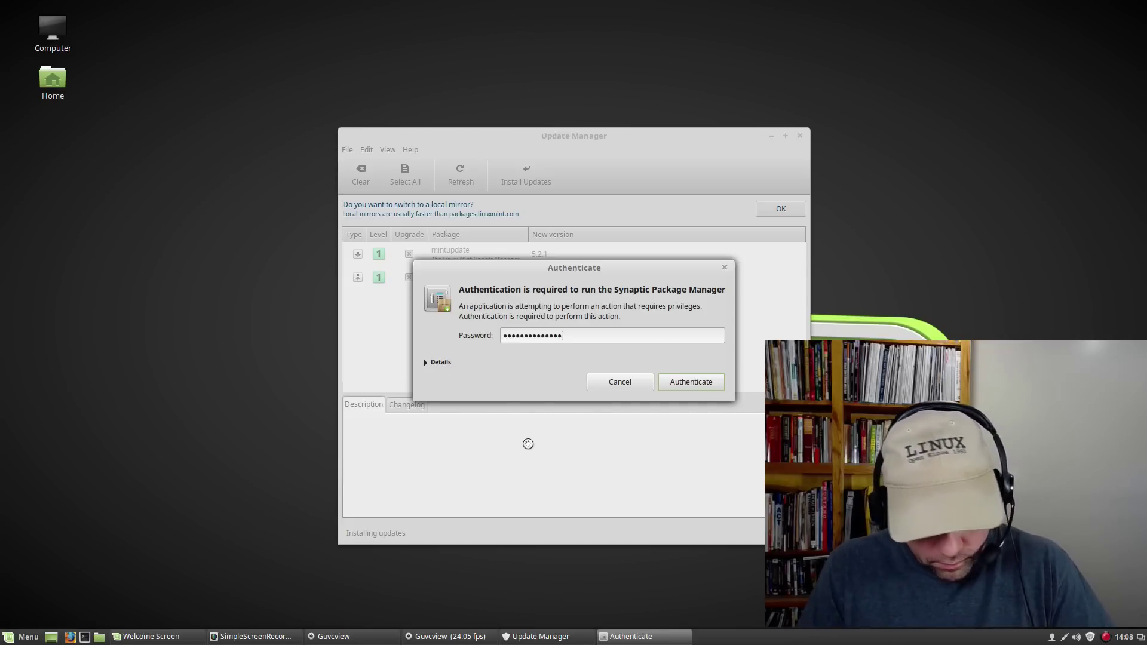
key(Return)
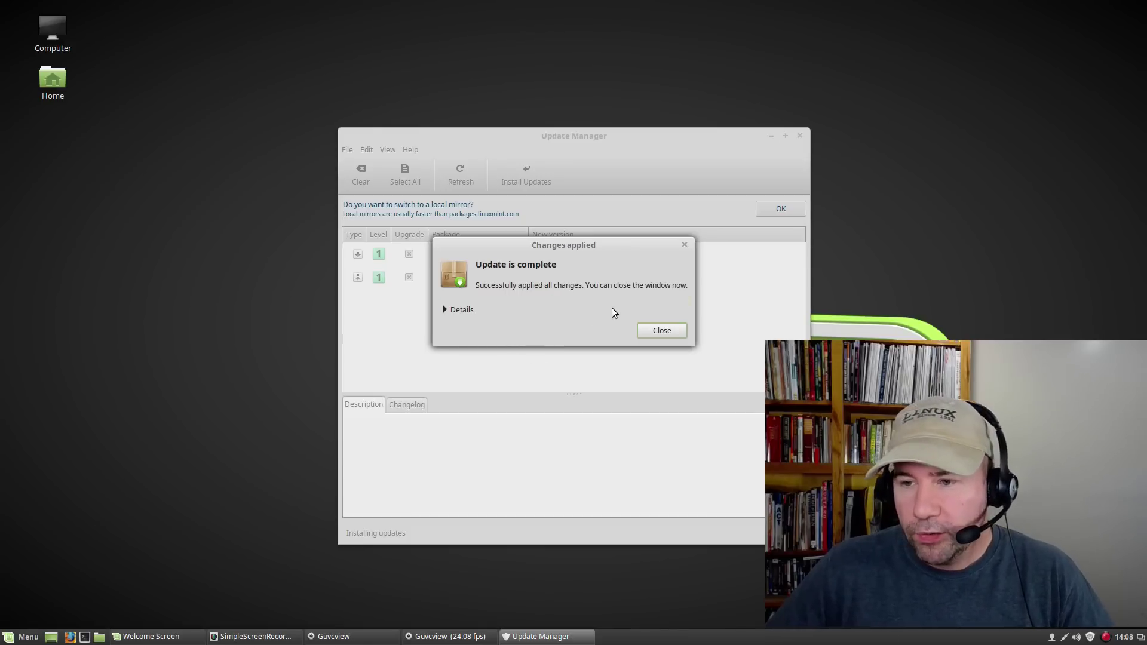
click(660, 332)
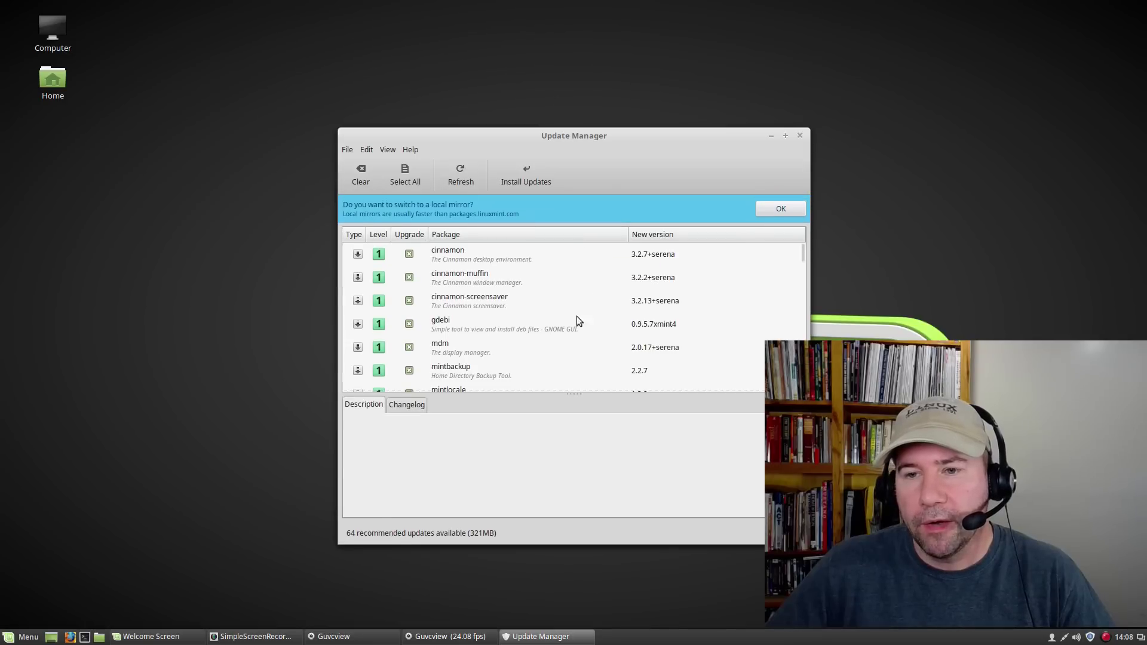
Install all remaining recommended updates, accepting the additional cinnamon-screensaver-pam-helper package and authenticating with the account password.
click(405, 176)
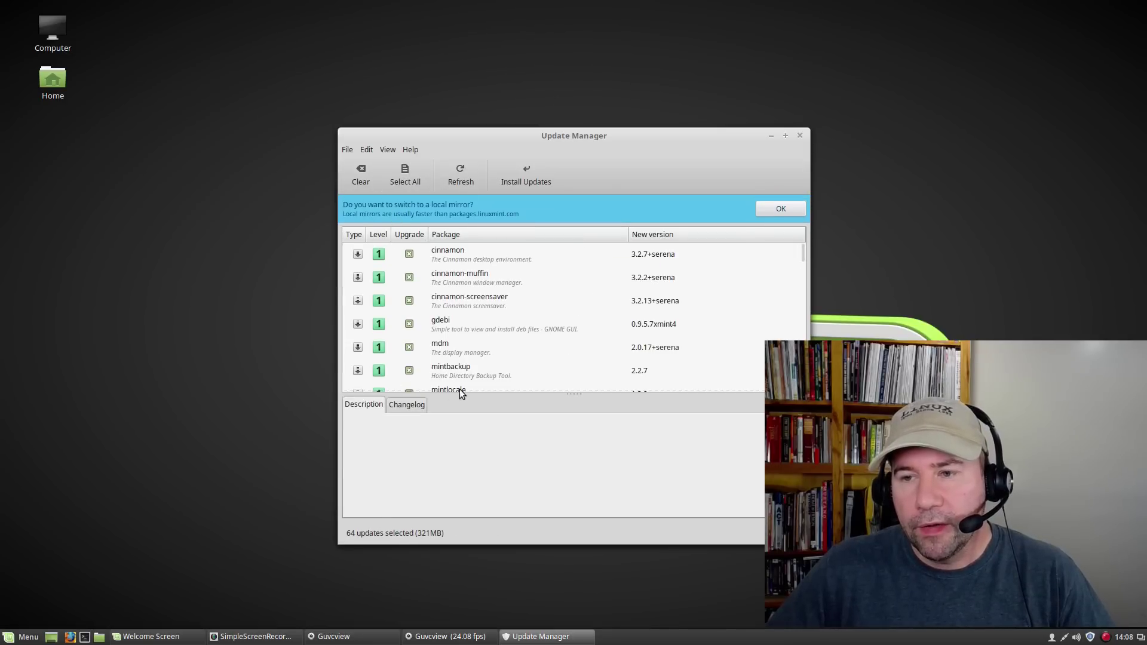
click(529, 183)
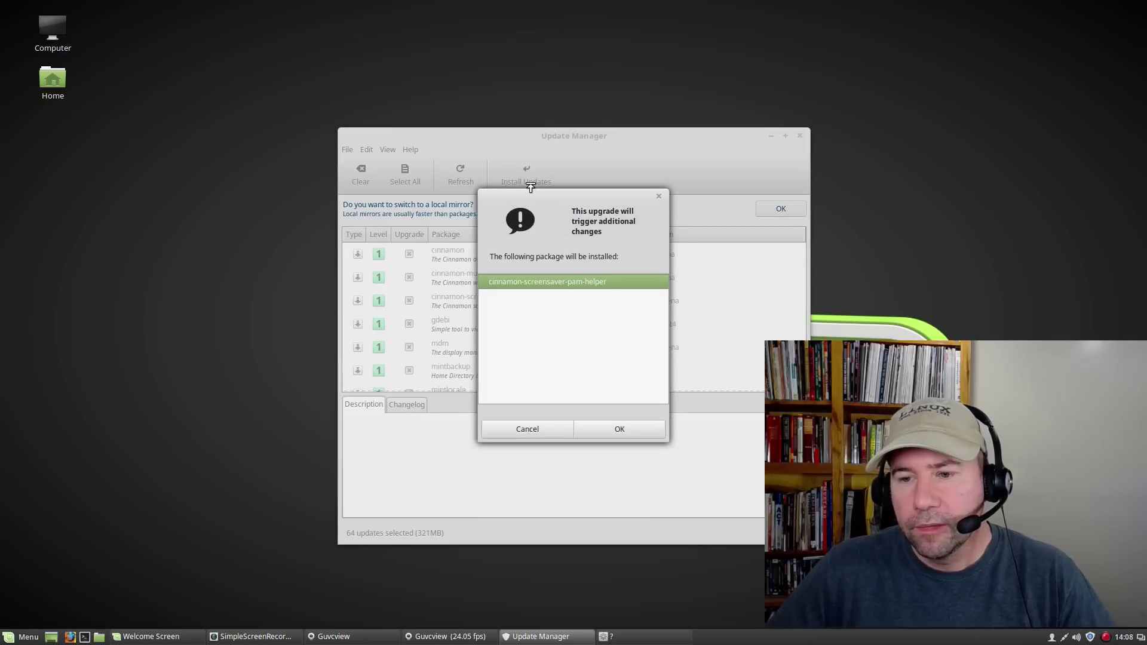
click(603, 426)
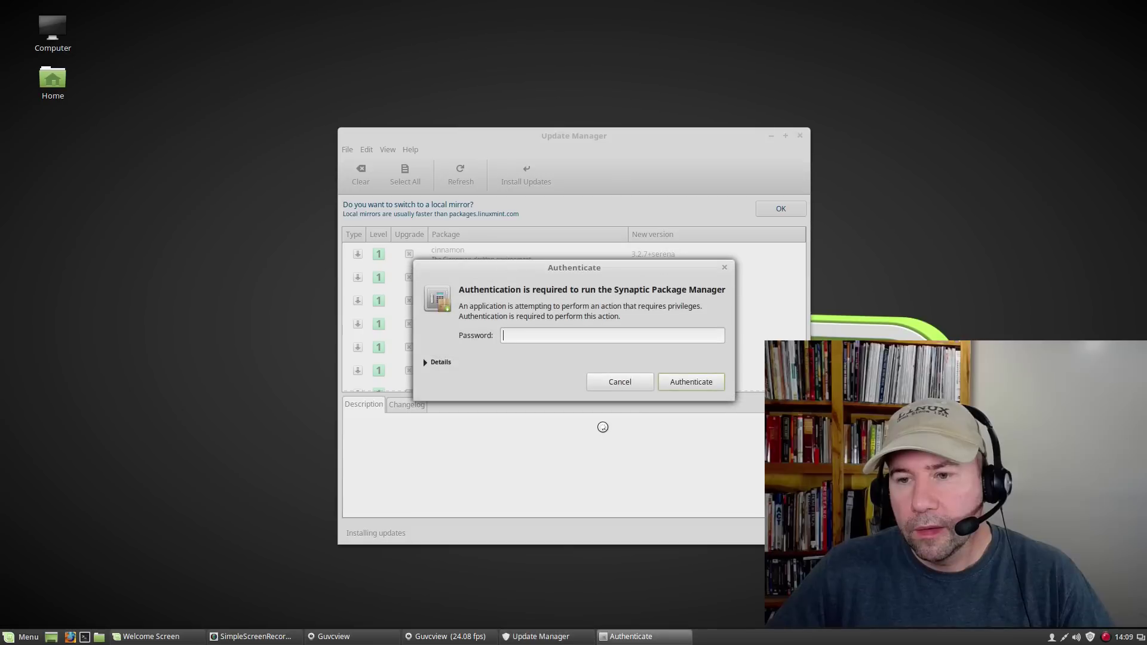
text(*****)
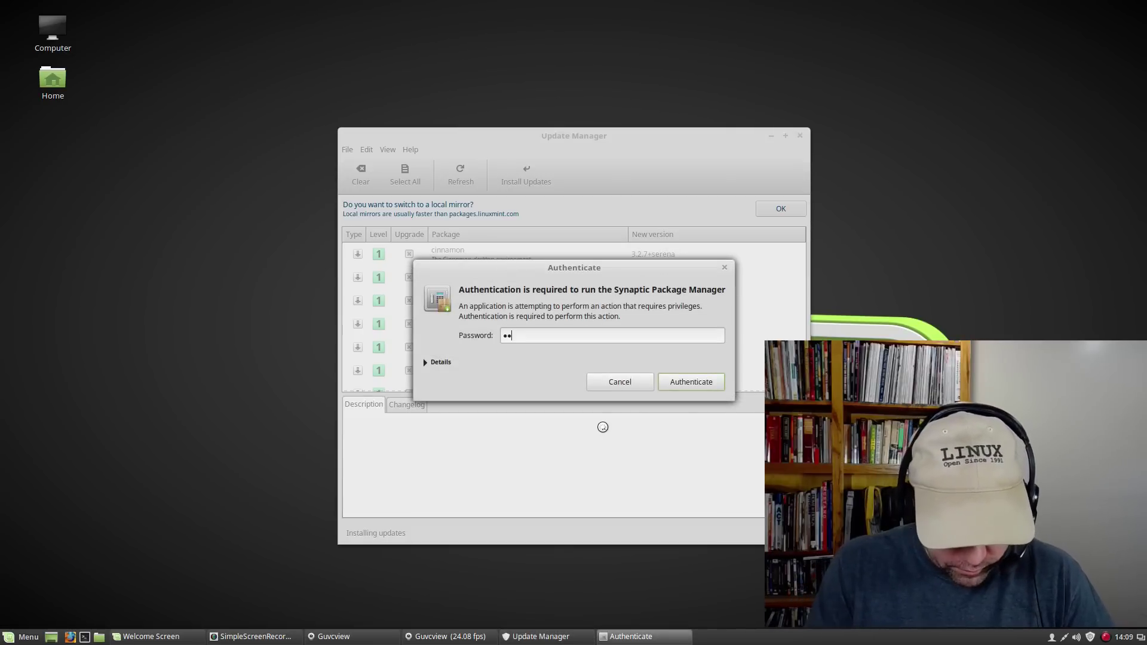
text(********)
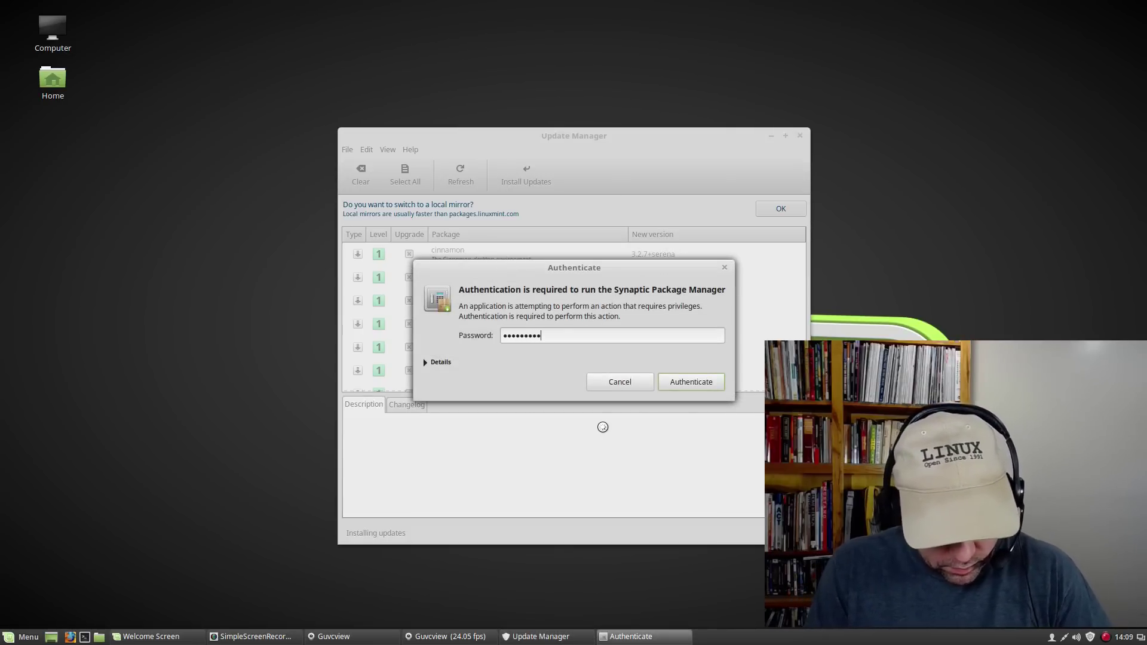
key(Return)
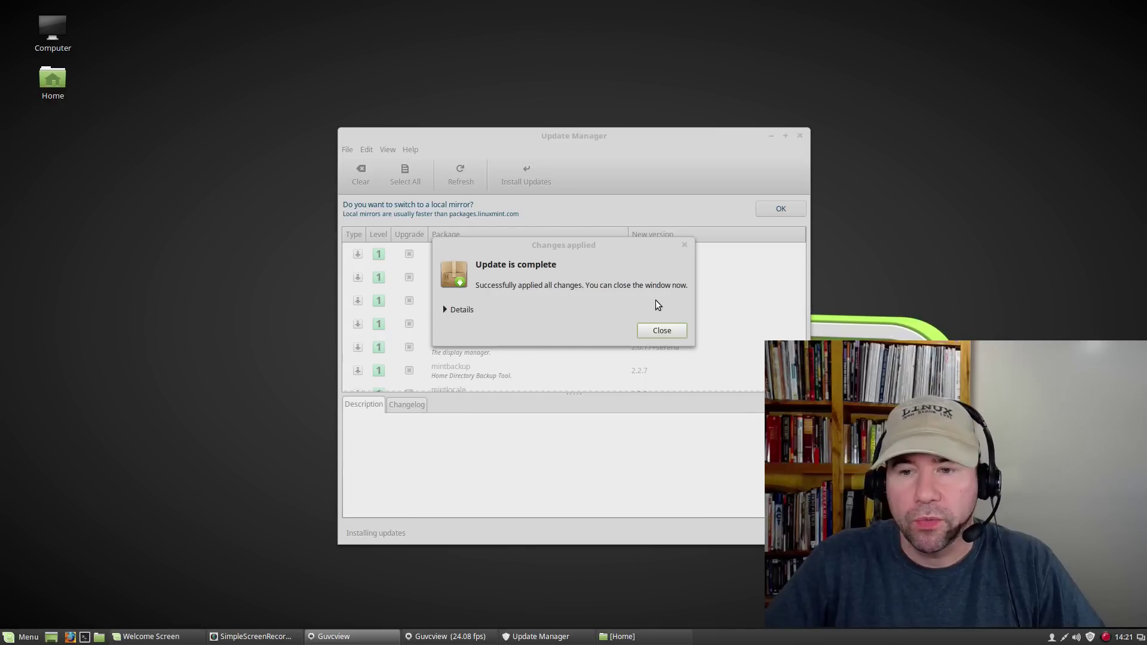
click(663, 328)
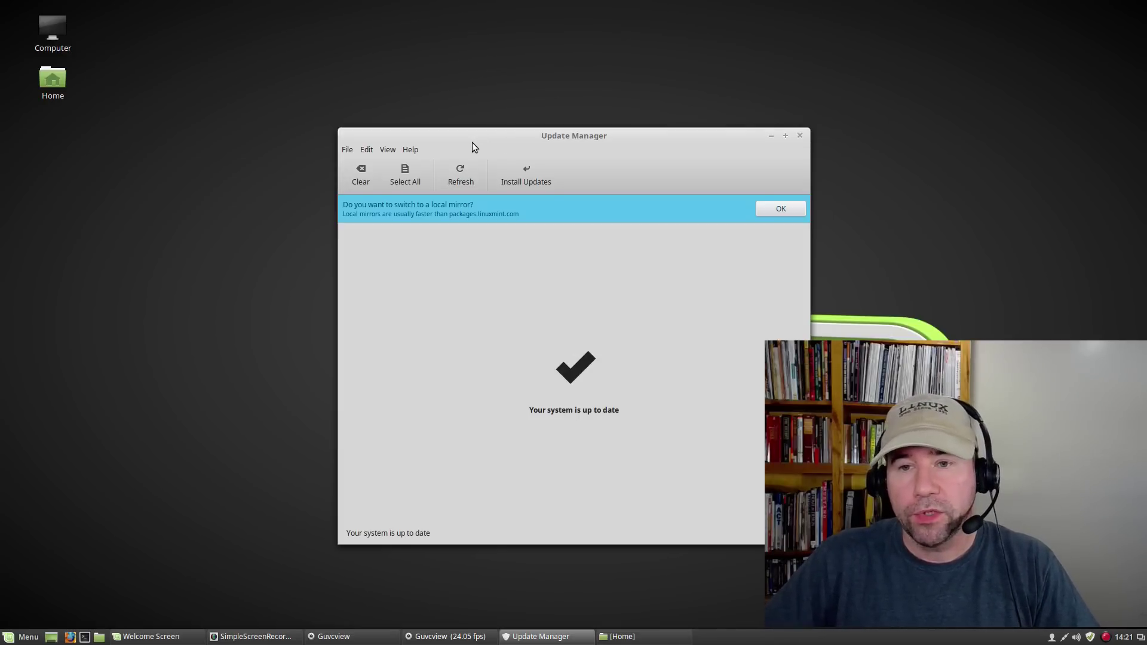
Open the Linux kernels list, continue past the warning, and show the kernels of the 4.8 series.
click(389, 151)
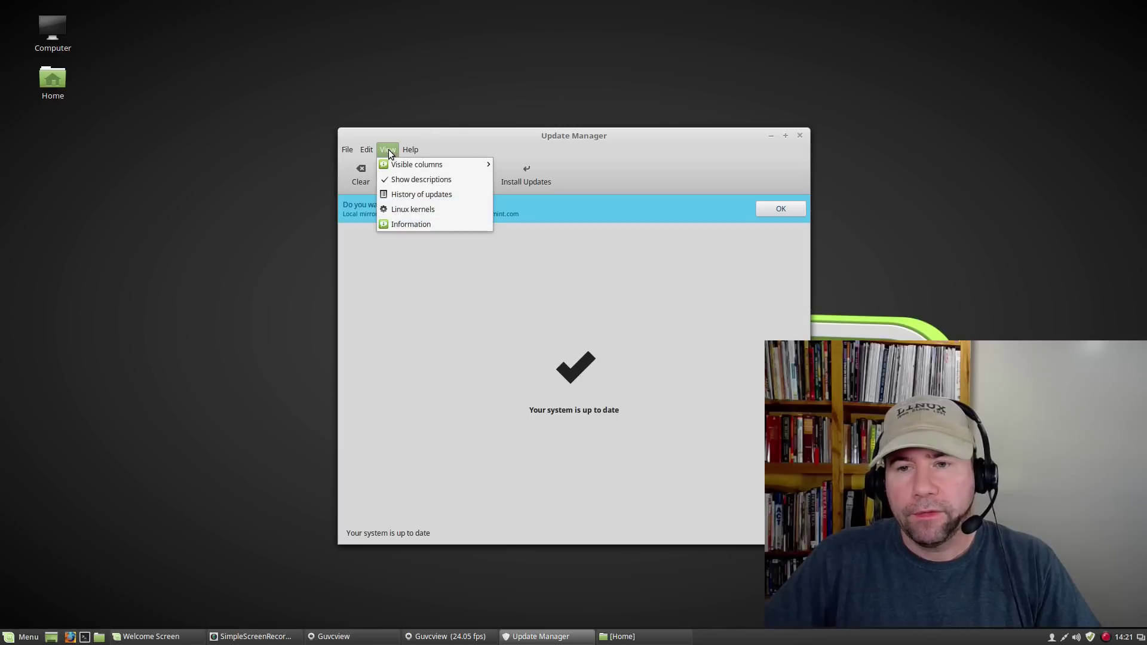
click(428, 210)
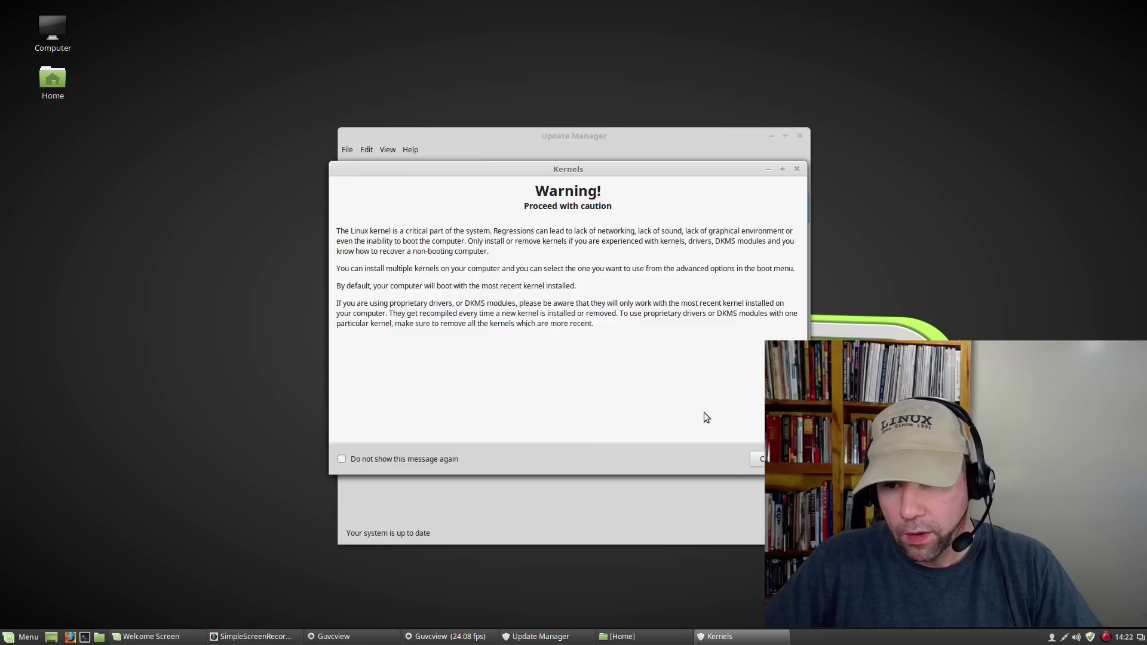
click(758, 457)
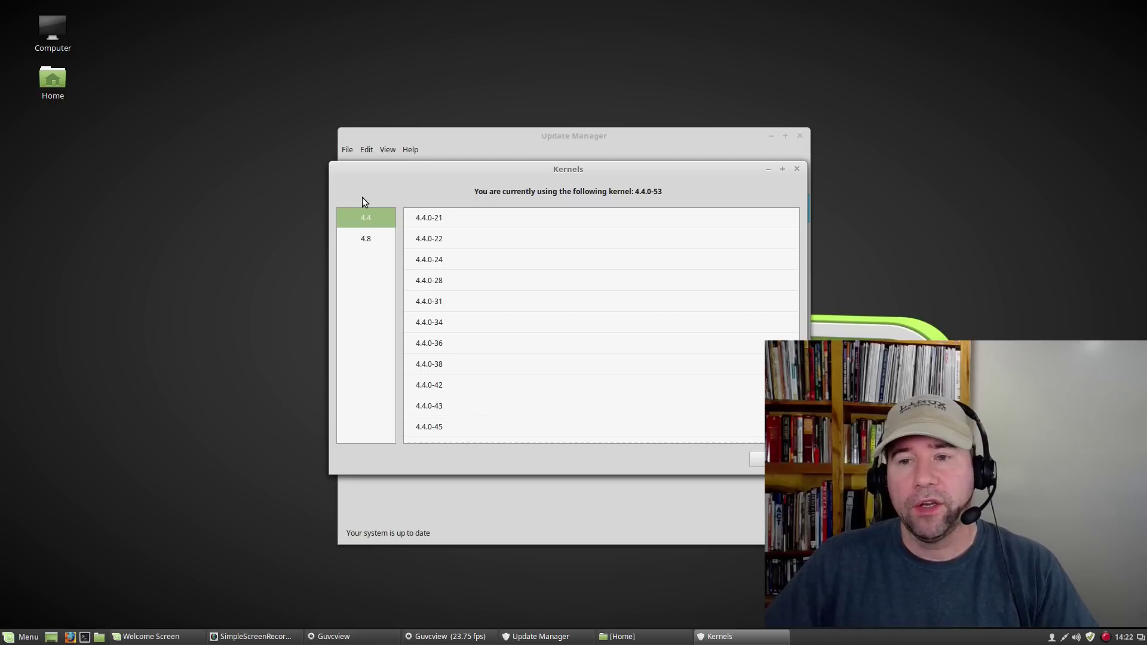
click(374, 238)
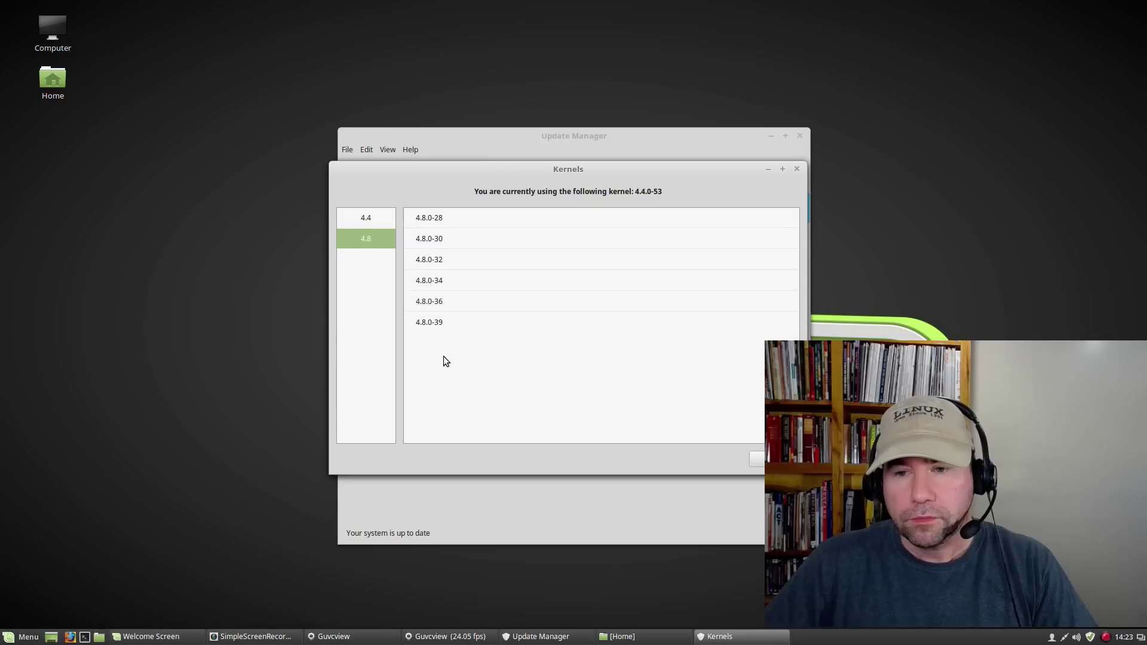
Install the 4.8.0-39 kernel, confirming the installation and authenticating with the account password.
mouse_move(446, 322)
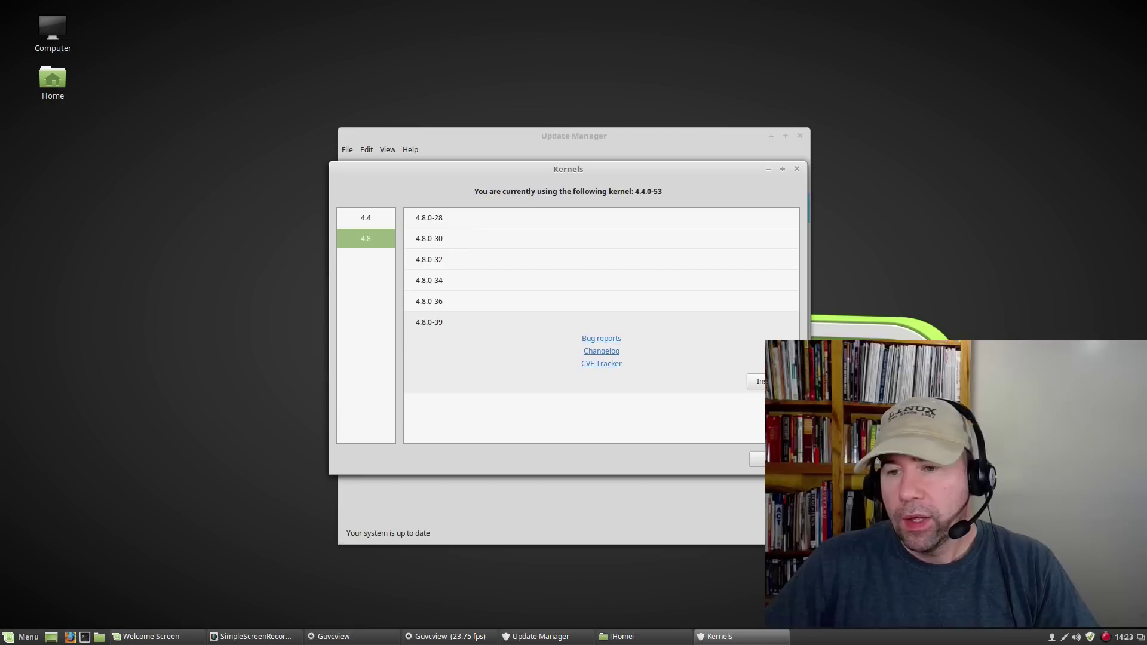
click(757, 381)
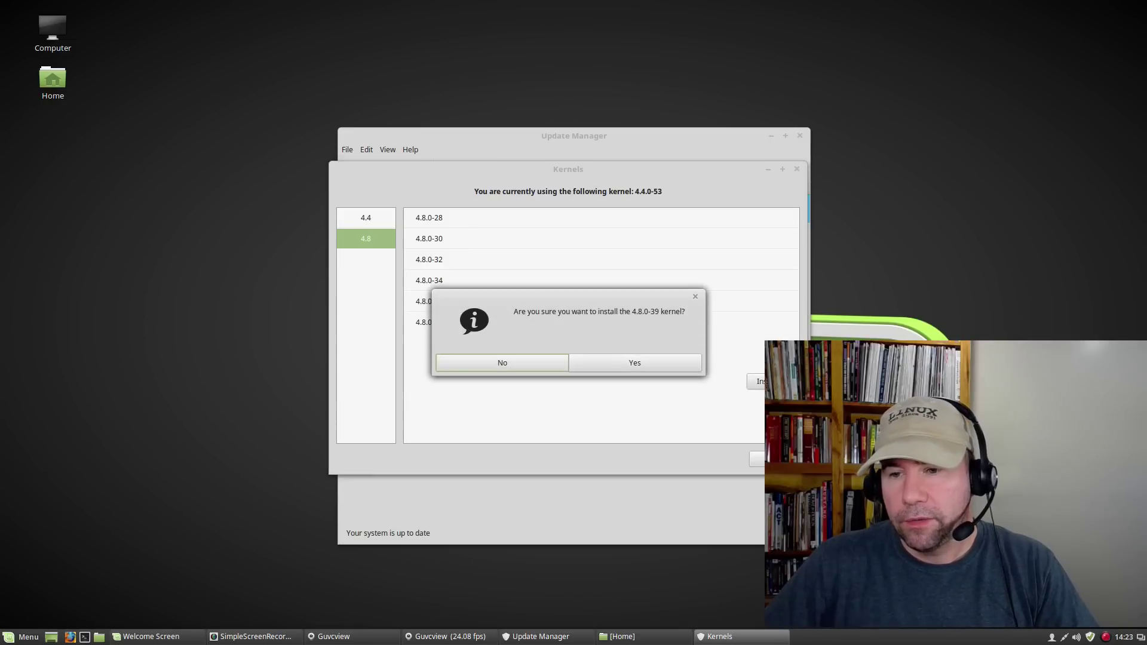
click(645, 364)
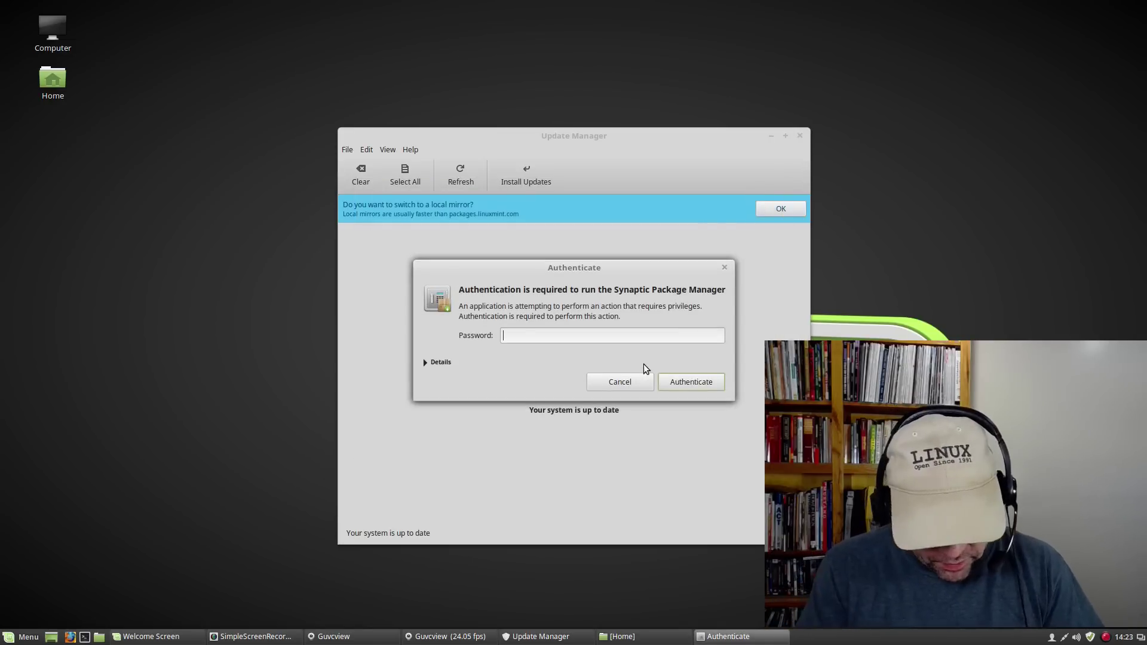
text(*****)
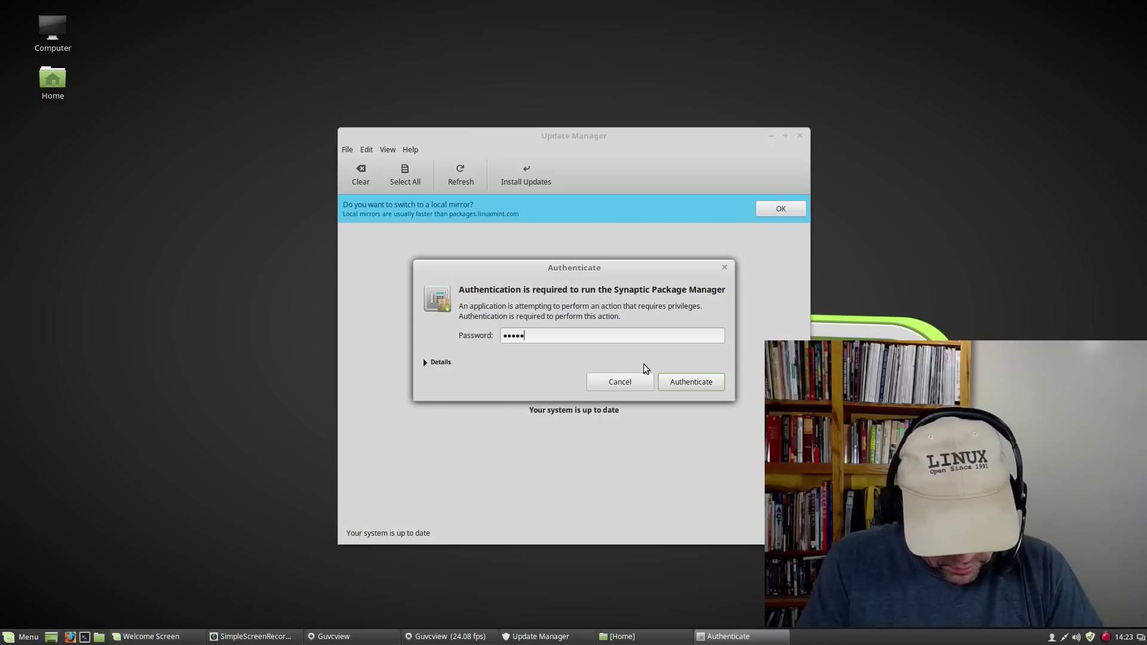
text(********)
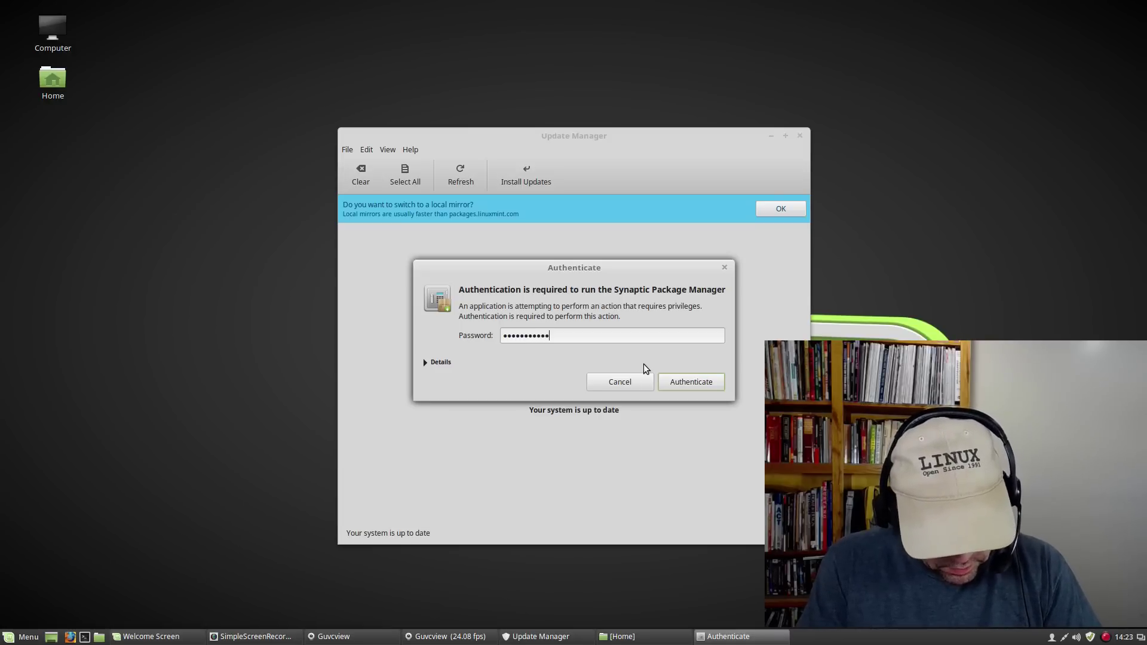
text(*)
key(Return)
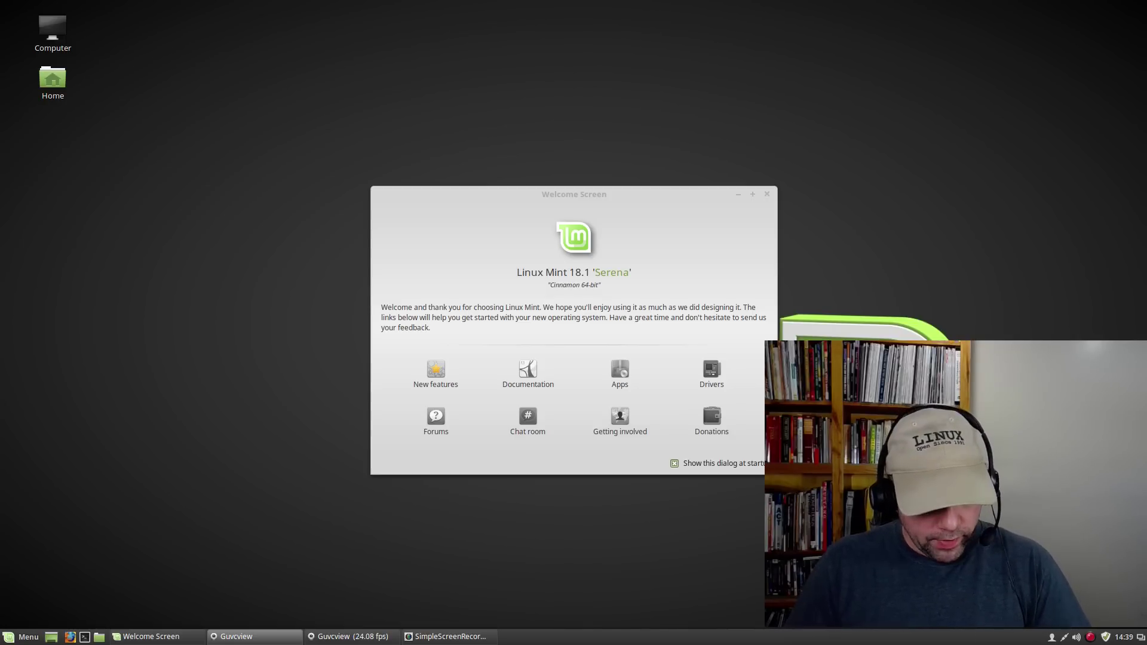
Find and open the Software Manager by searching the installed applications for "software".
key(super)
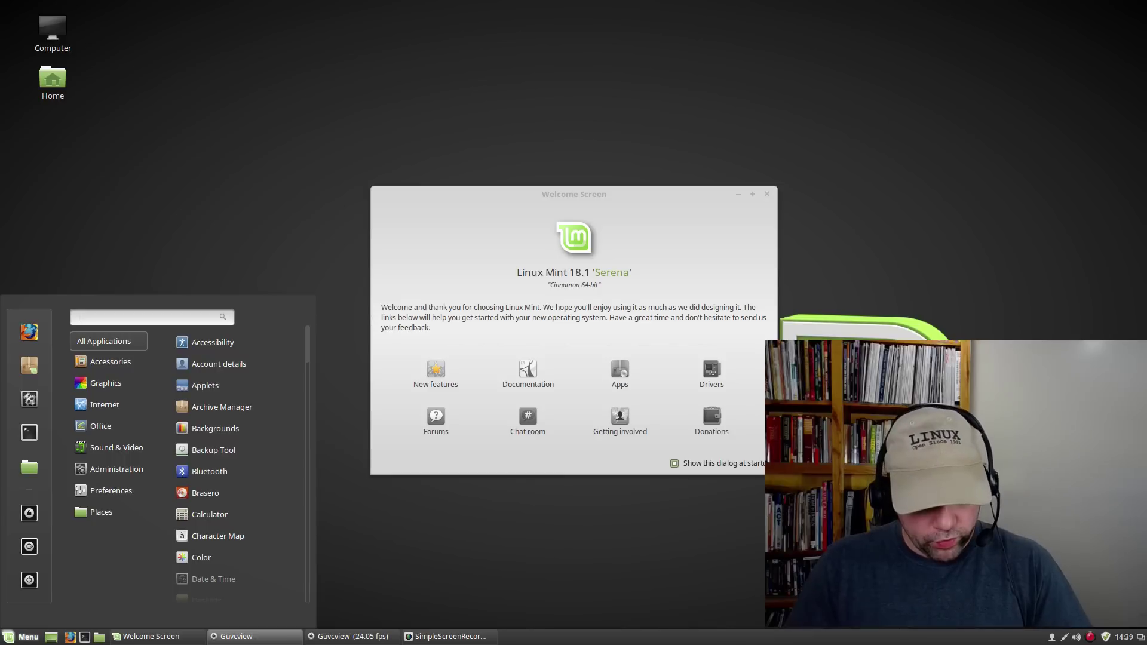
text(soft)
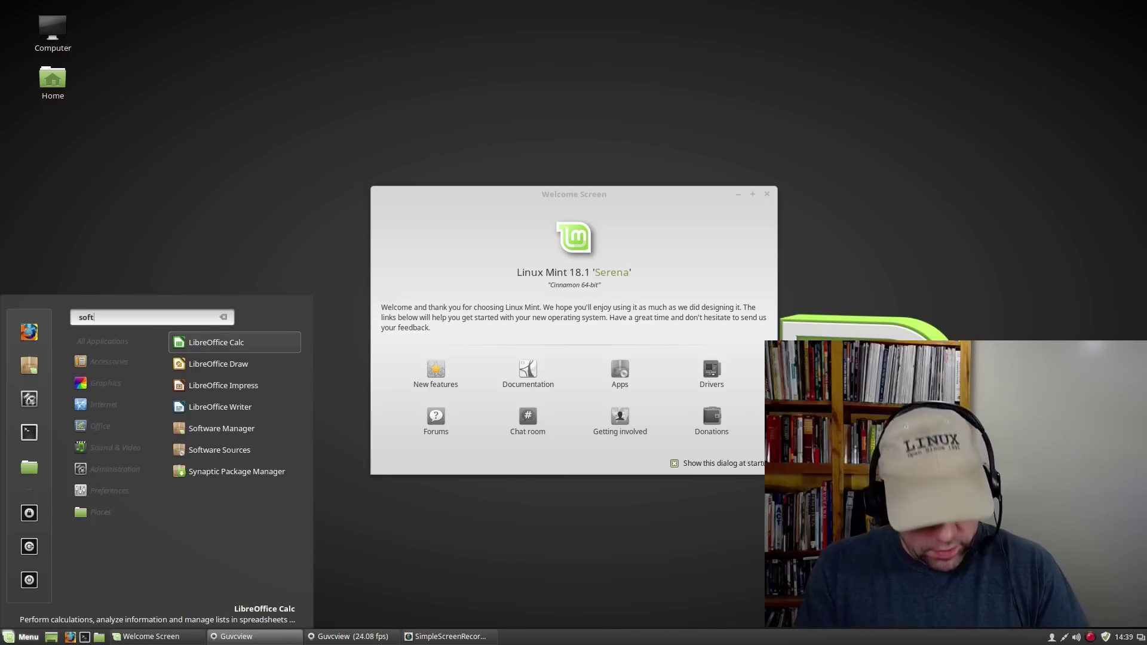
text(ware)
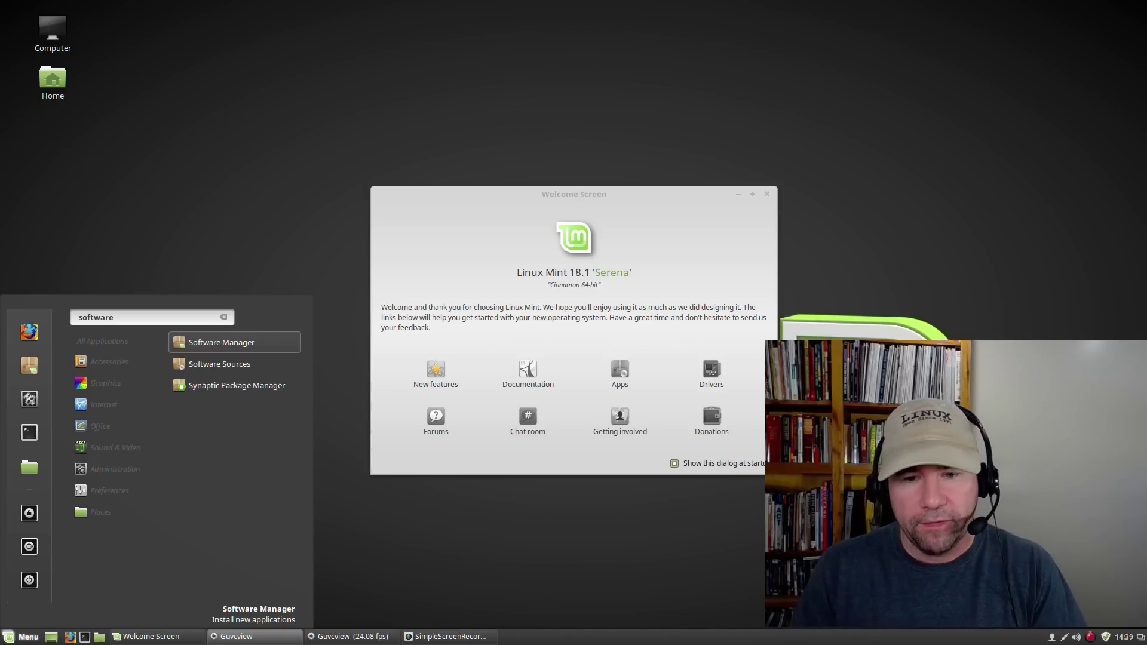
key(Return)
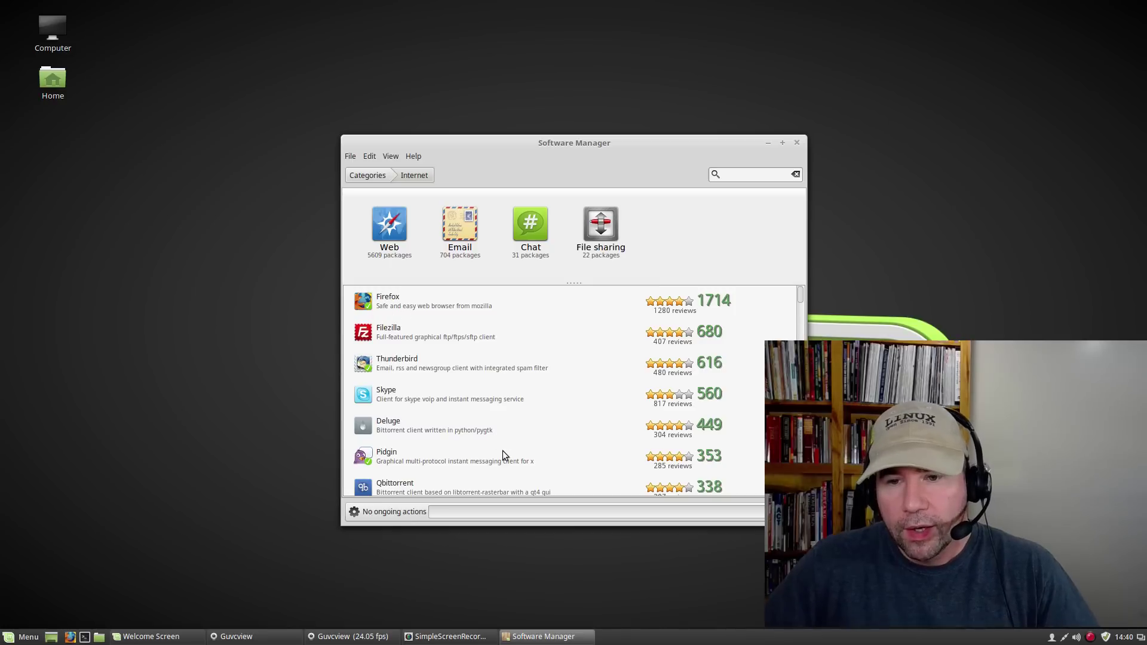
Review Filezilla's details and user reviews in the Internet category, install it, and close the Software Manager.
click(392, 332)
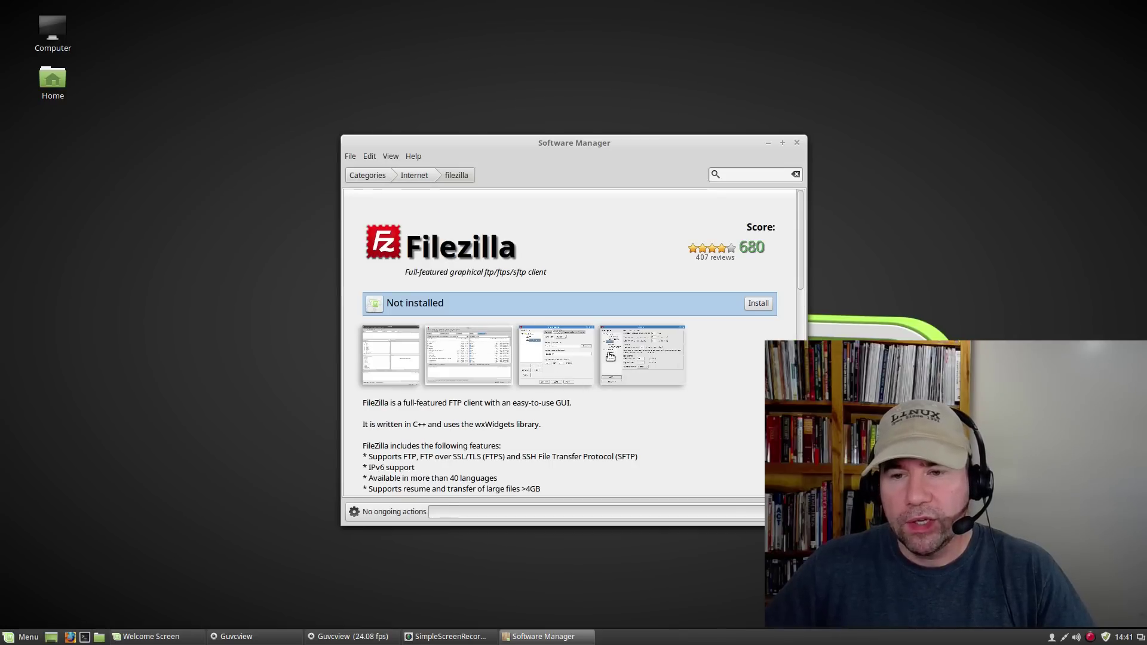
scroll(445, 372, down, 4)
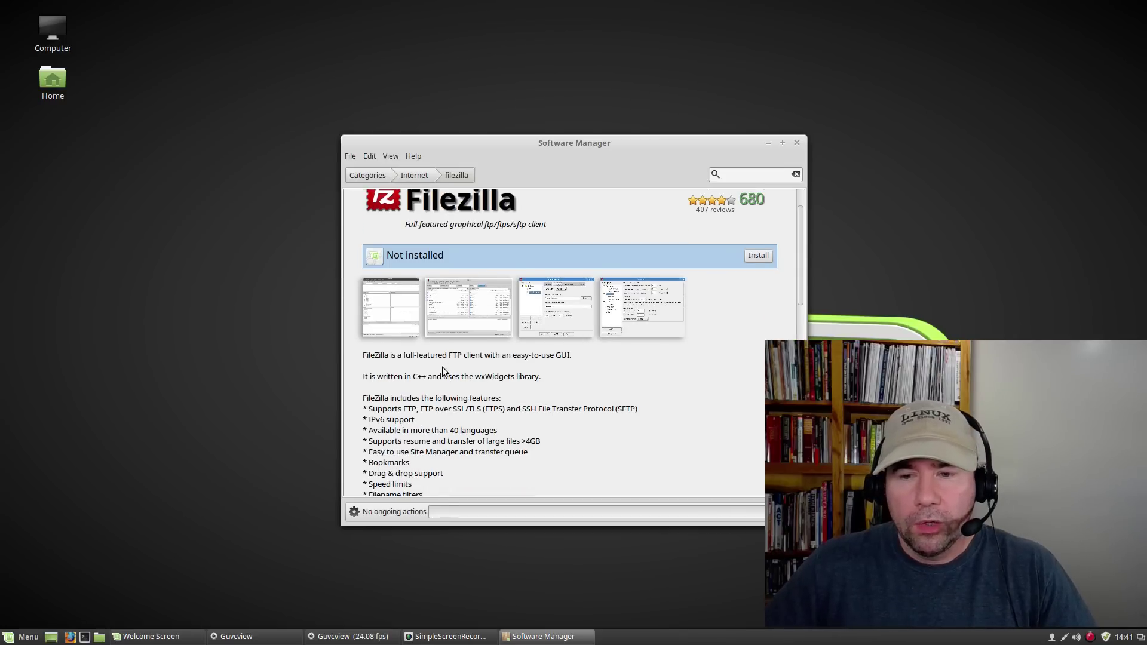
scroll(446, 371, down, 9)
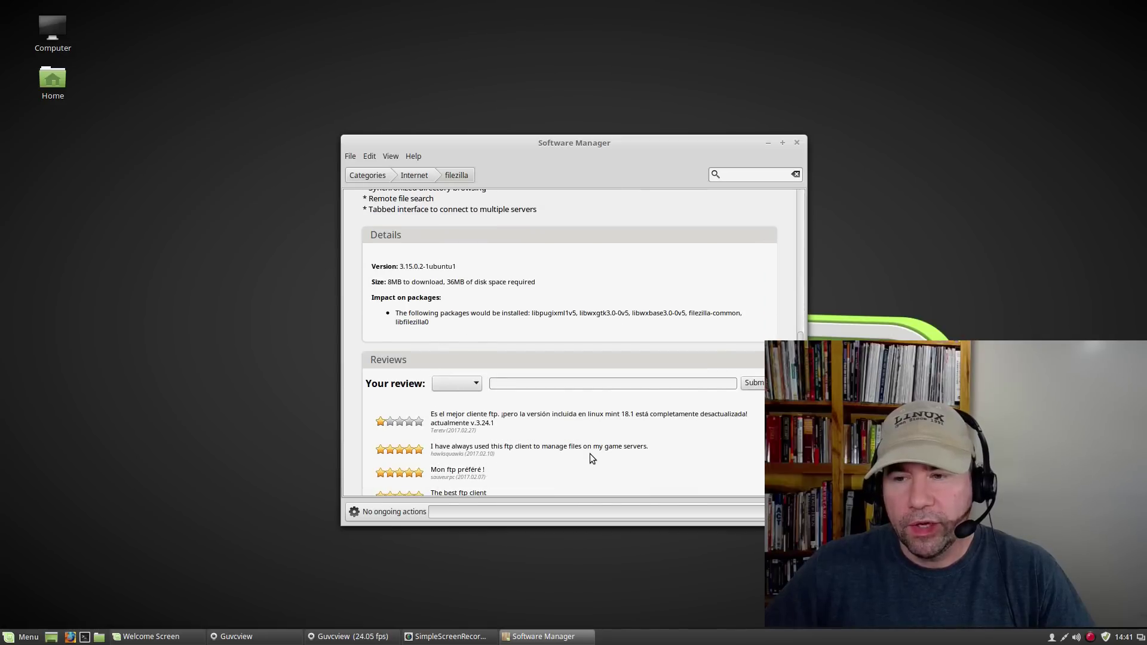
scroll(589, 453, down, 6)
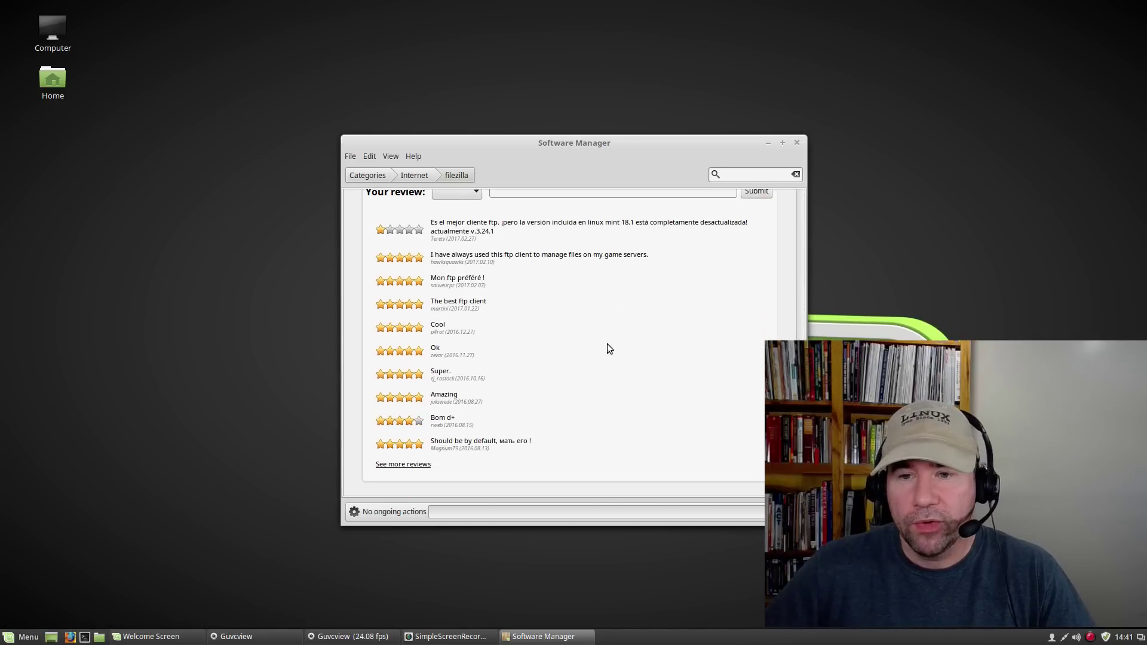
scroll(607, 358, up, 15)
scroll(607, 364, up, 5)
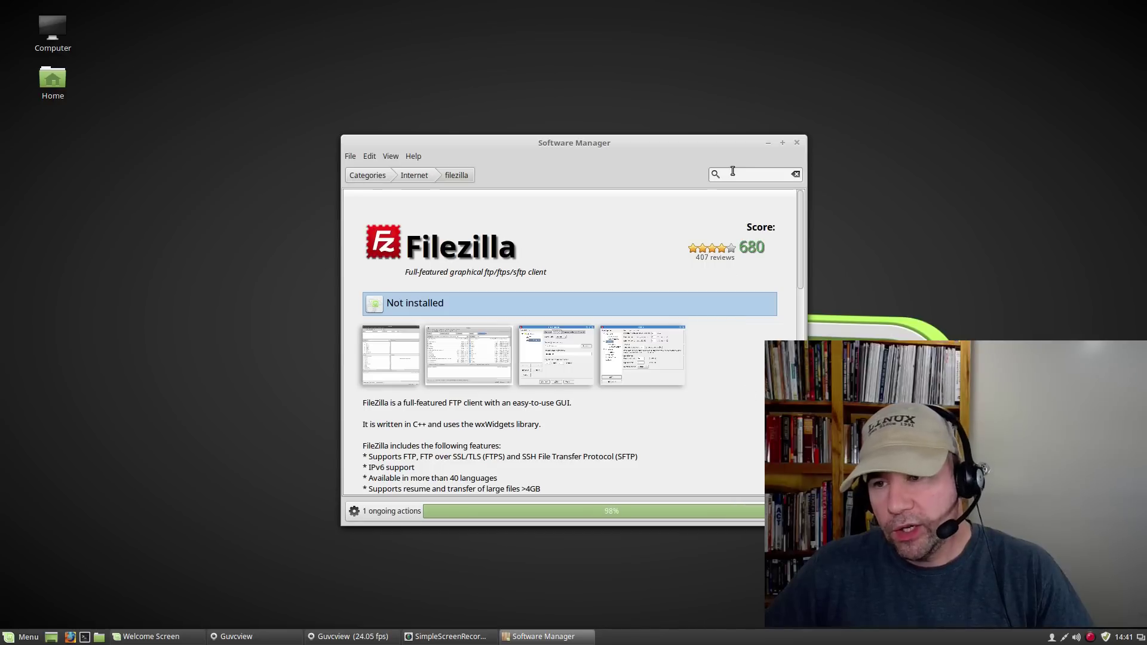
click(383, 177)
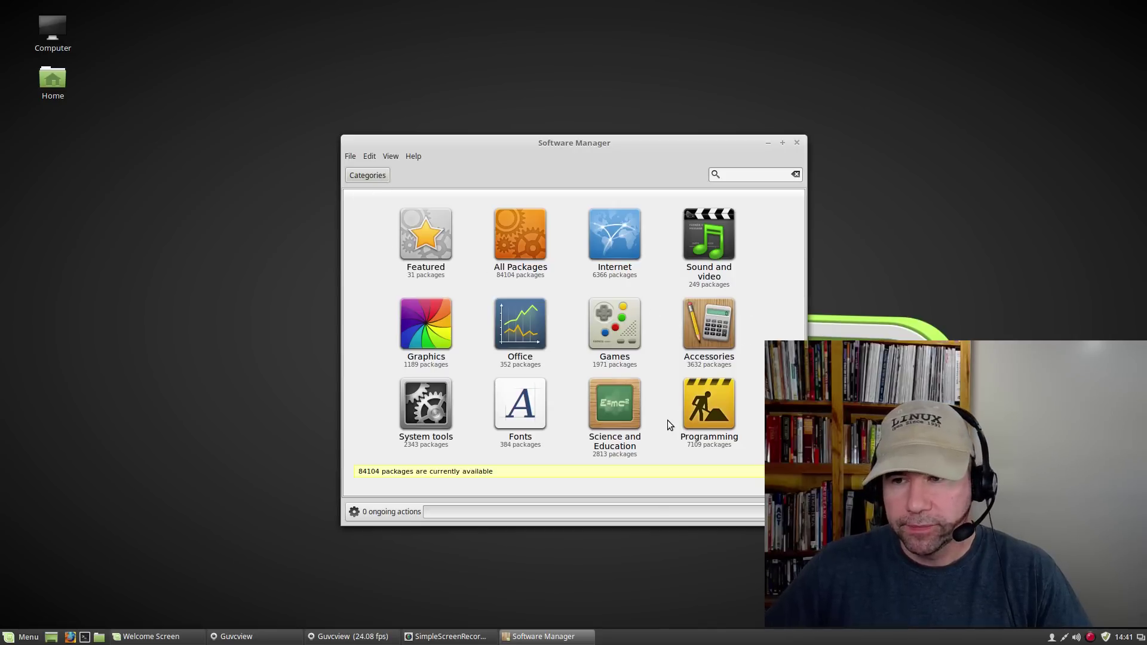
click(797, 144)
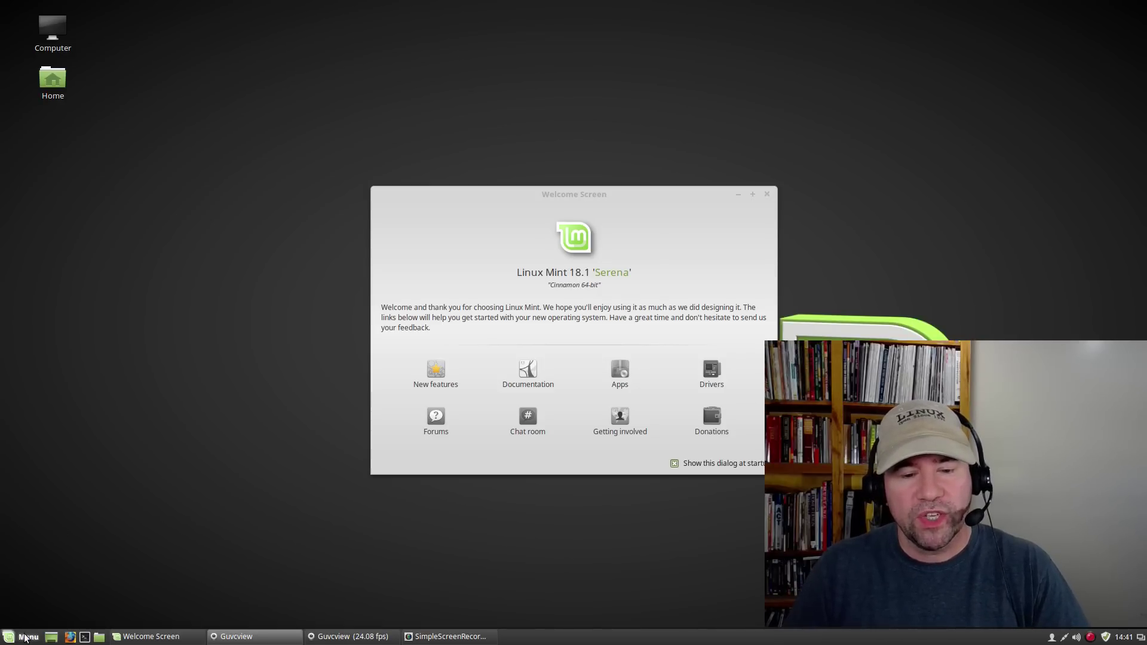
Search the installed applications for "synap" and open the Synaptic Package Manager, authenticating with the account password.
click(24, 638)
text(sy)
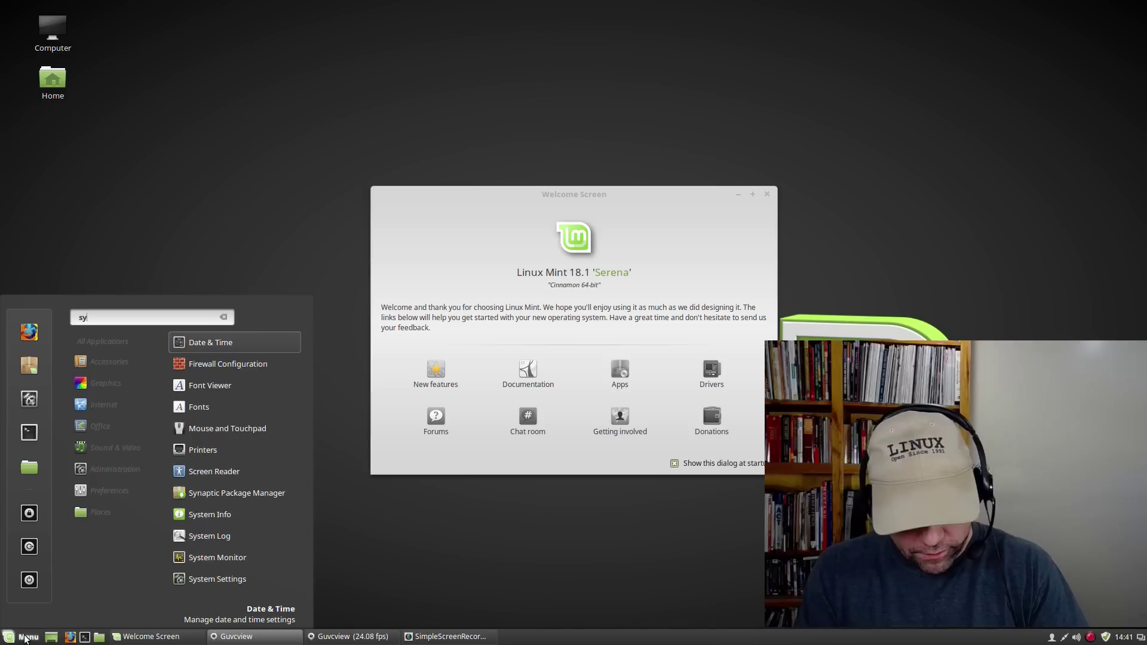
text(nap)
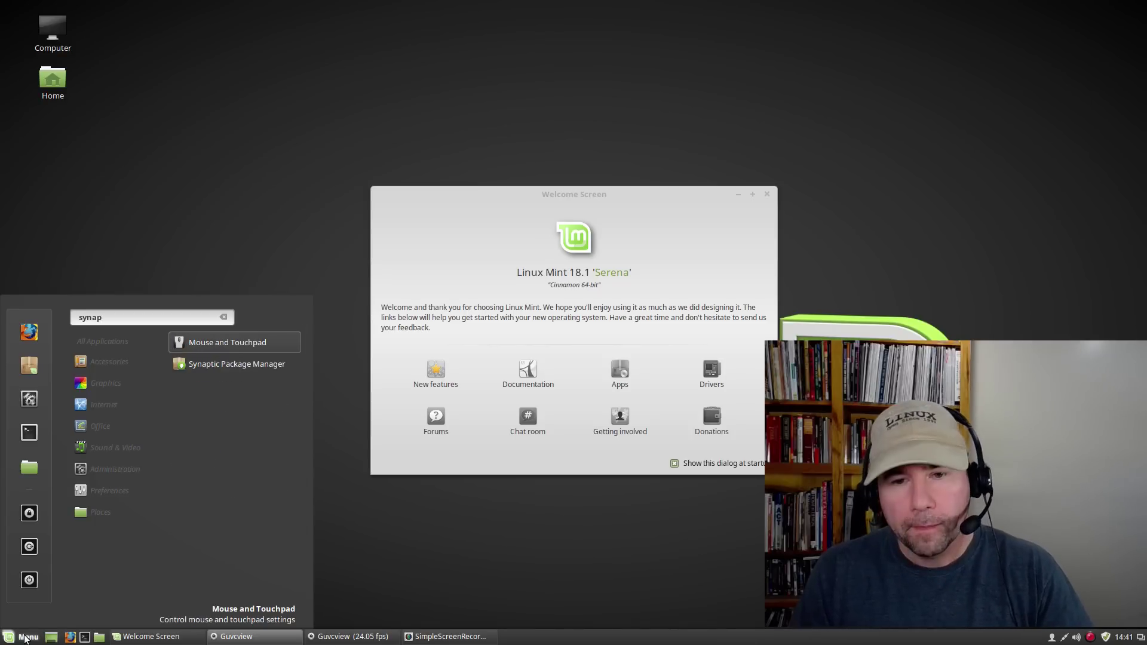
key(Down)
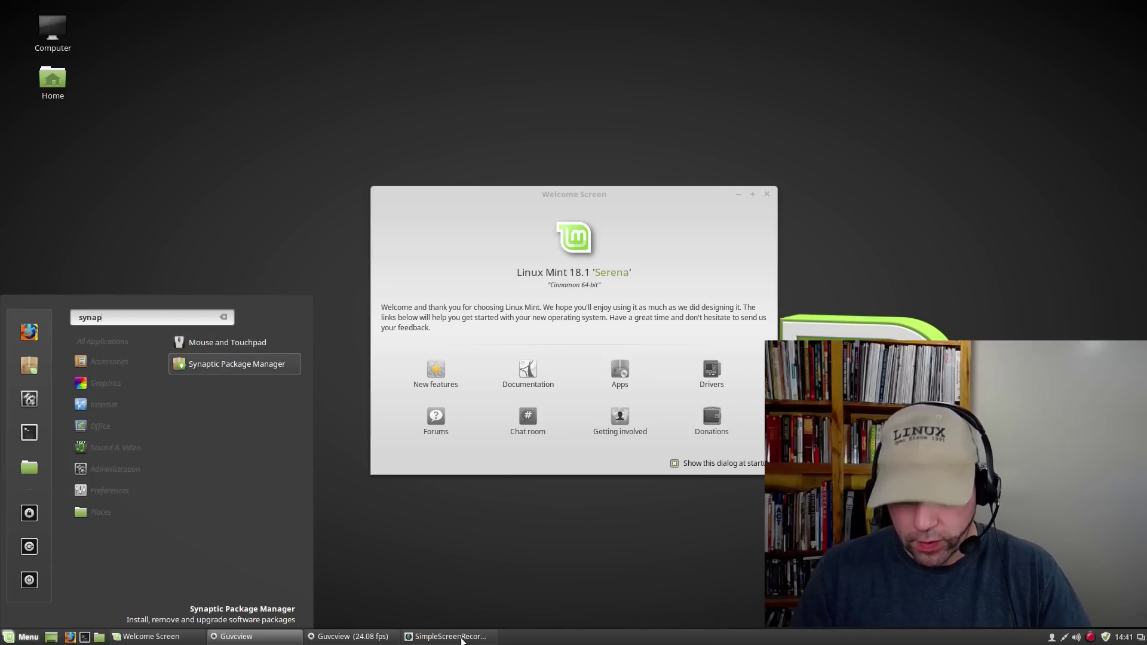
key(Return)
mouse_move(461, 641)
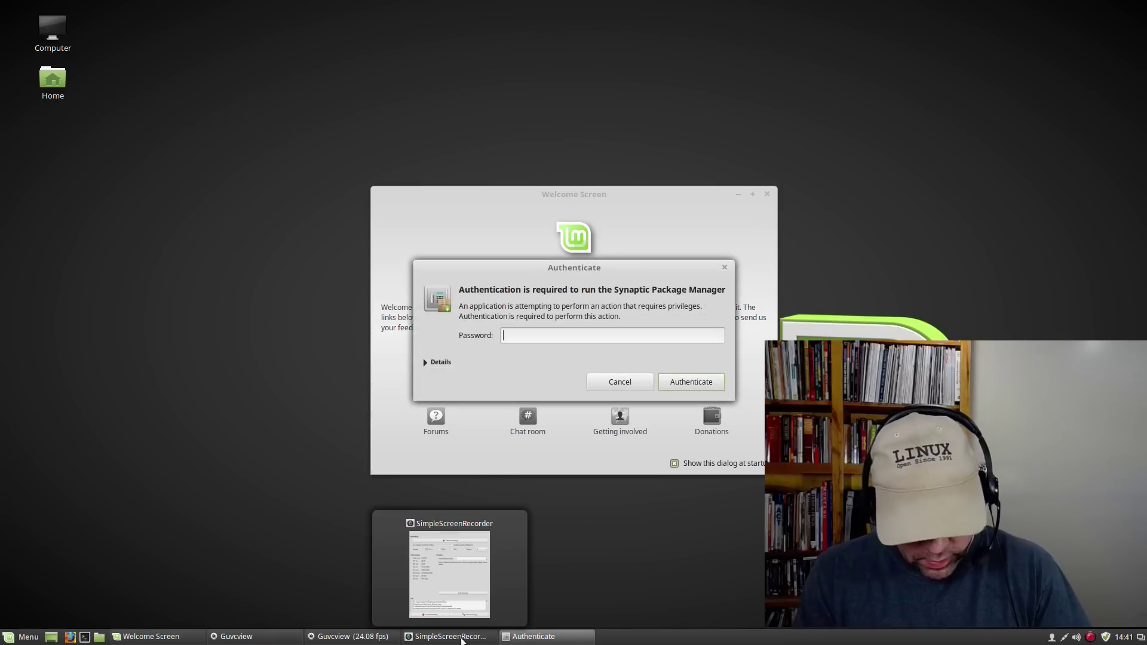
text(•••••••••)
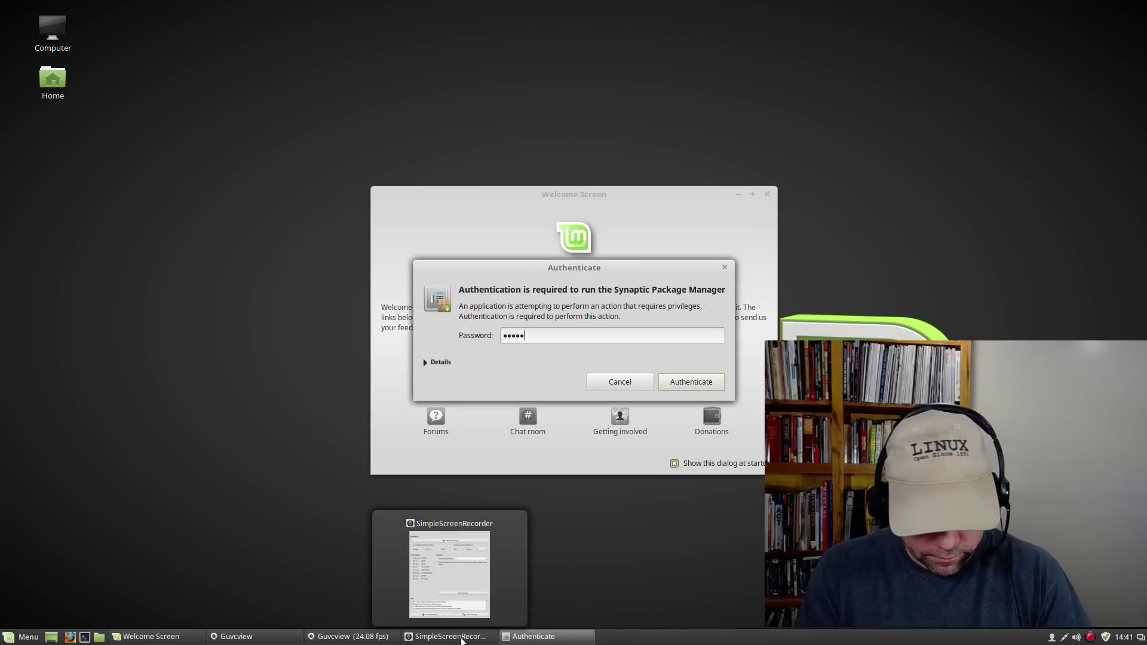
text(••••)
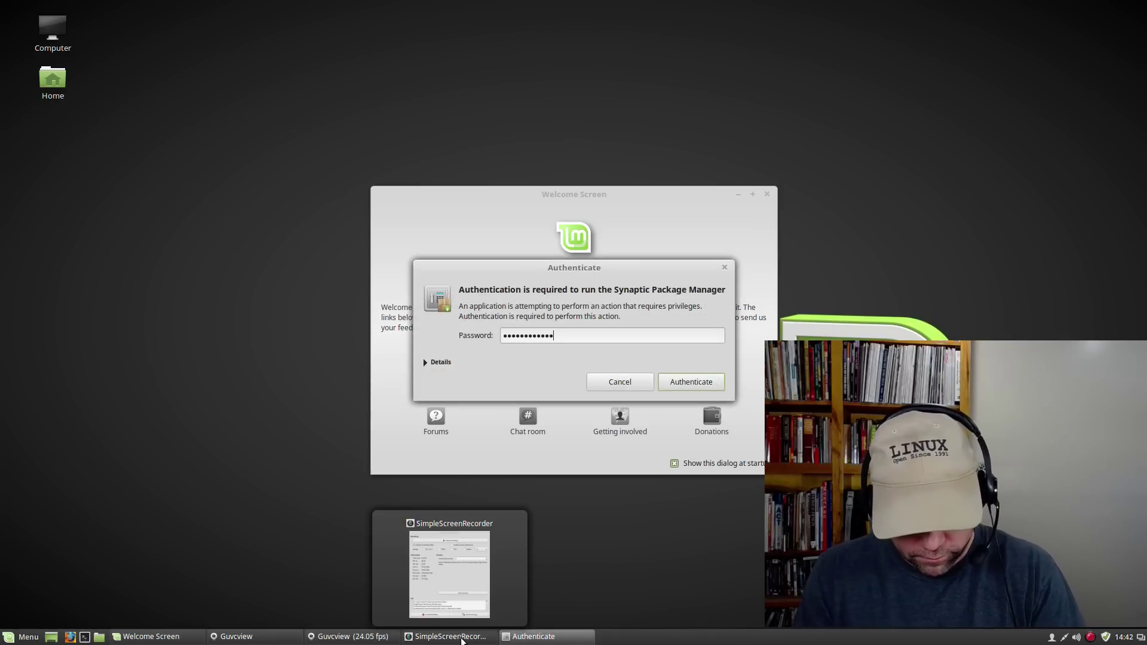
key(Return)
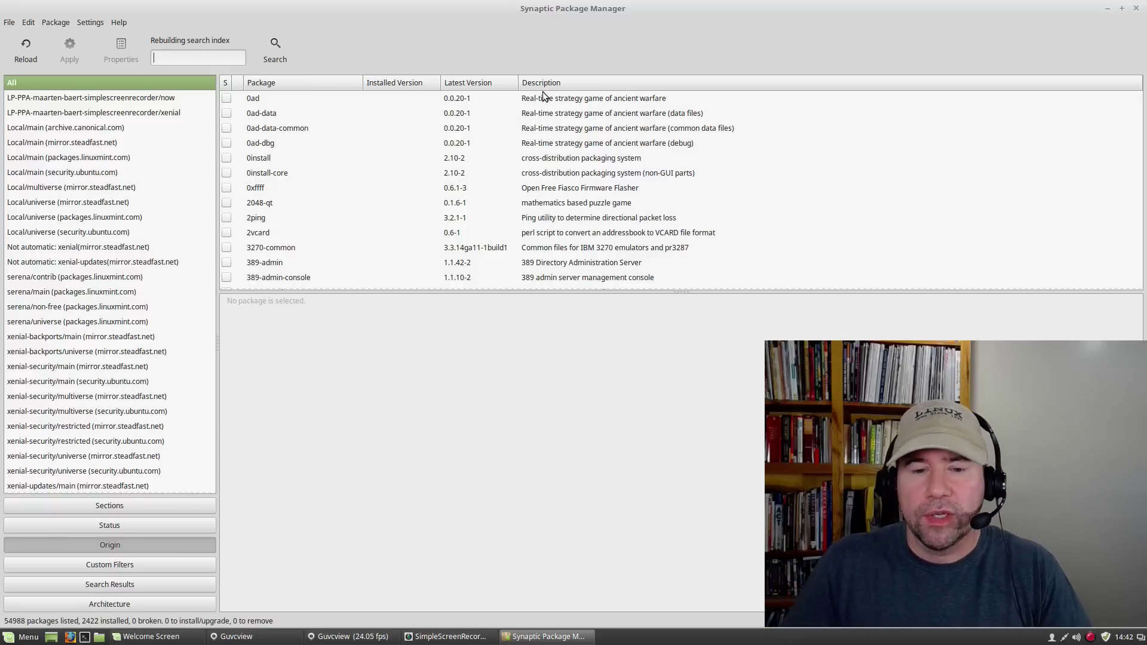
Organize the package categories by section and filter the package list for "dropbox".
click(148, 507)
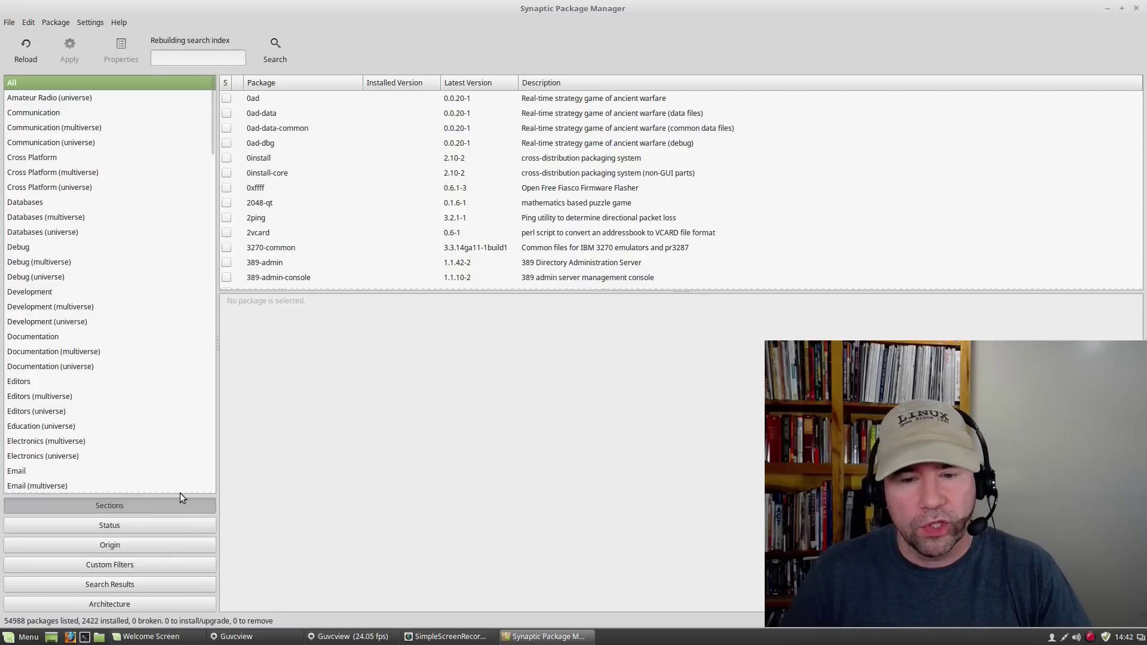
click(166, 57)
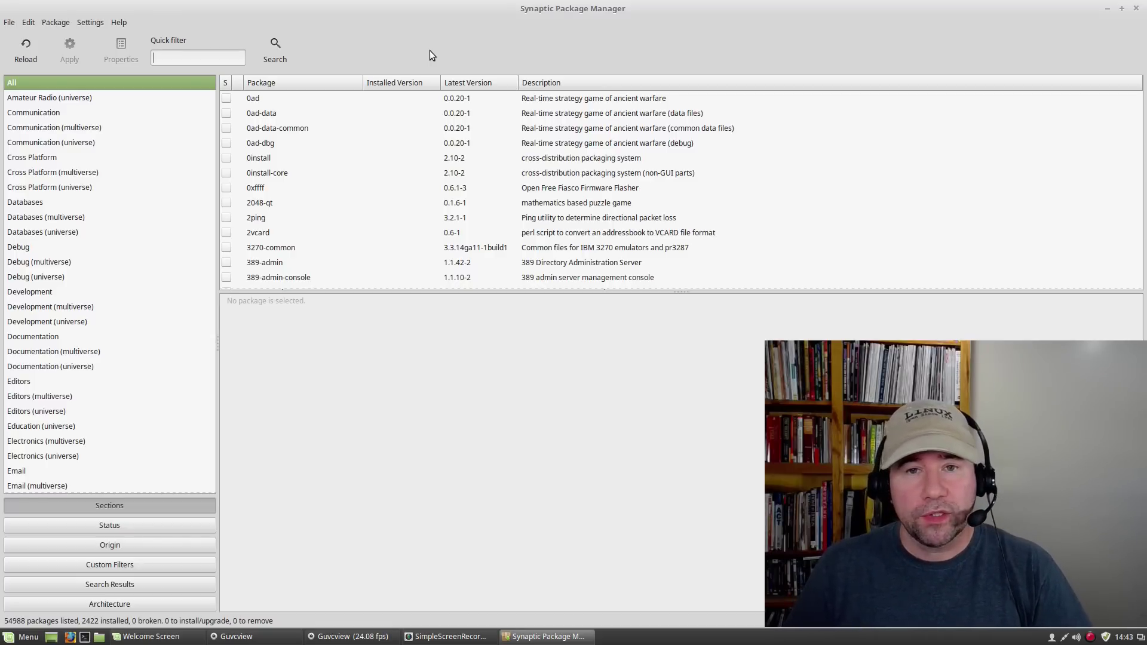
text(d)
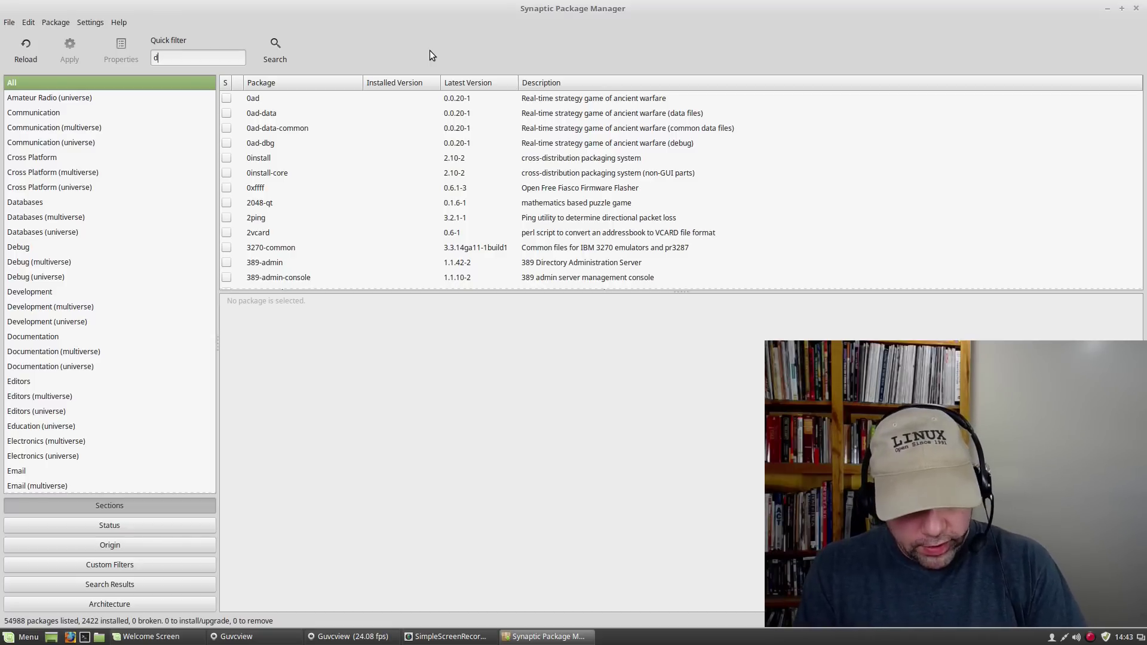
text(ropbox)
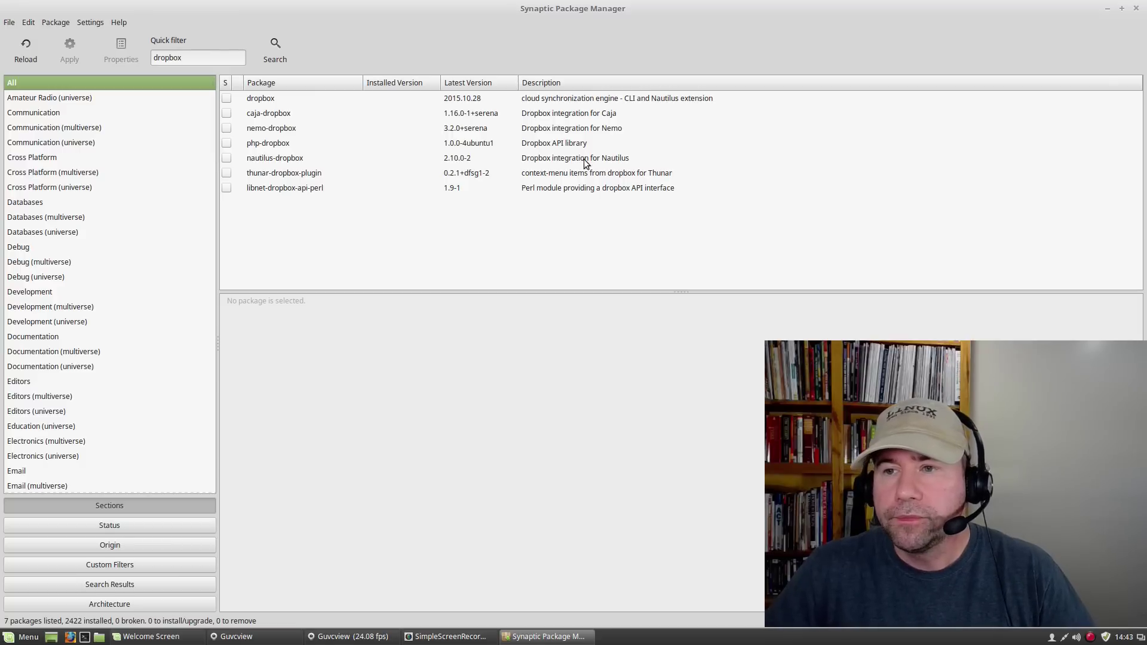
Mark nemo-dropbox for installation together with the required dropbox and python-gpgme packages, and apply the changes.
click(270, 129)
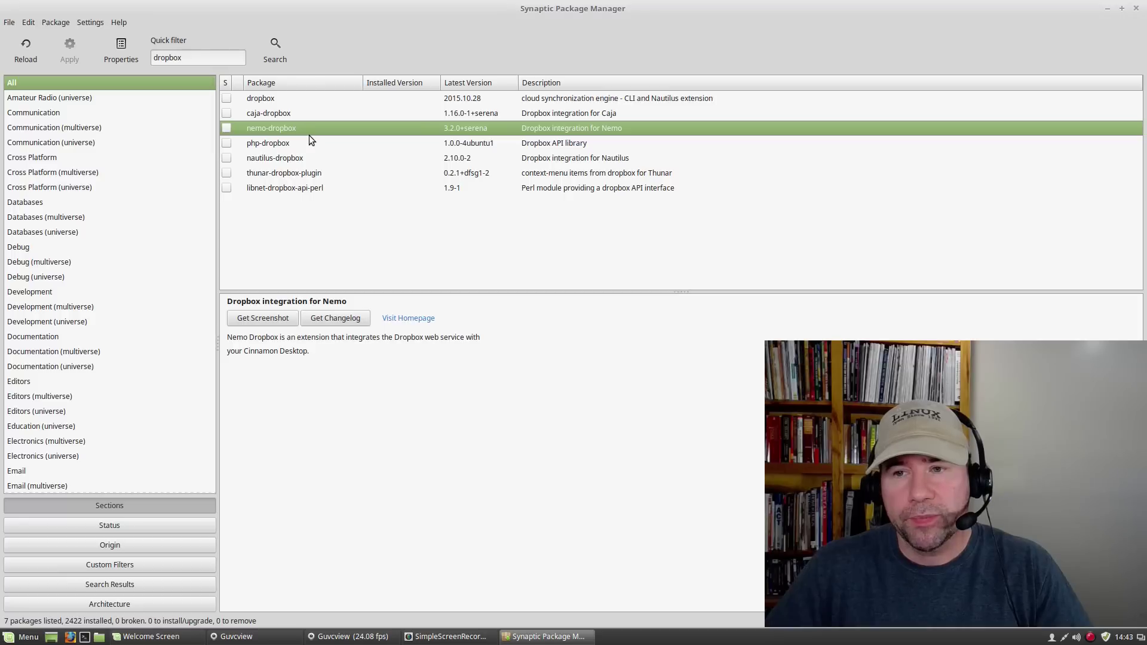
click(229, 130)
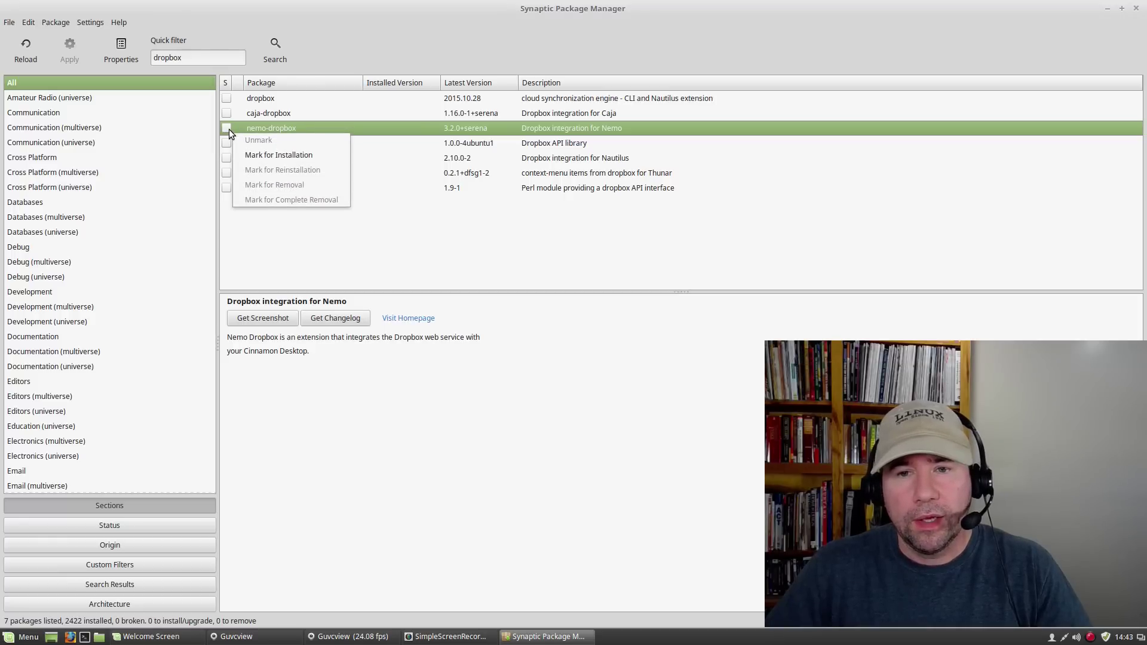
click(286, 157)
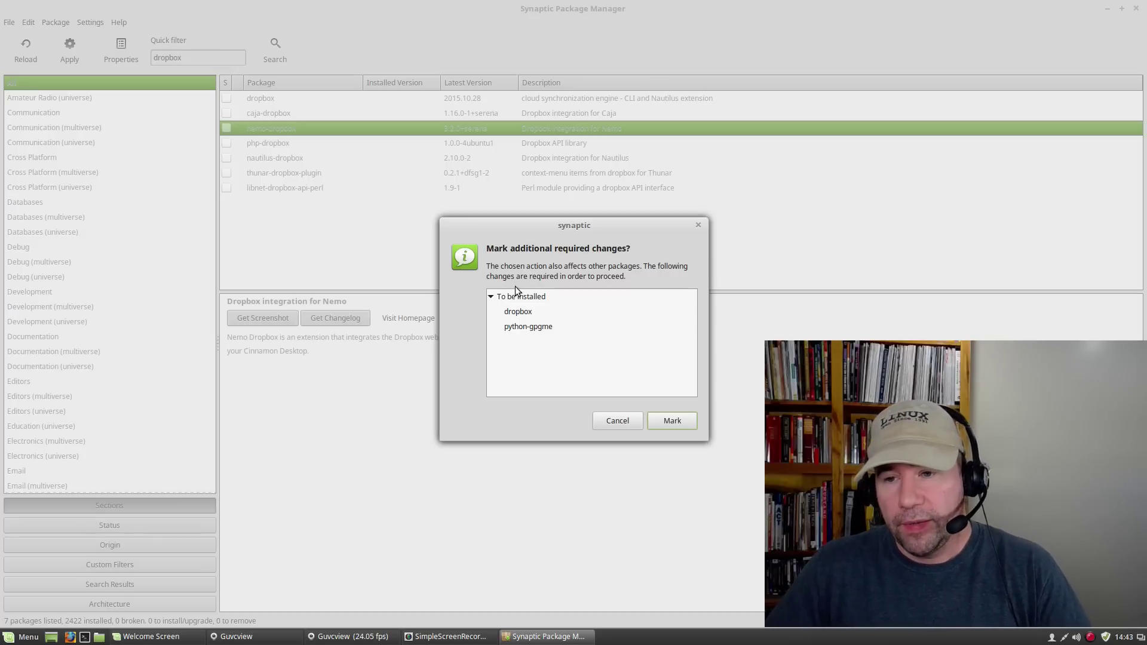
click(662, 421)
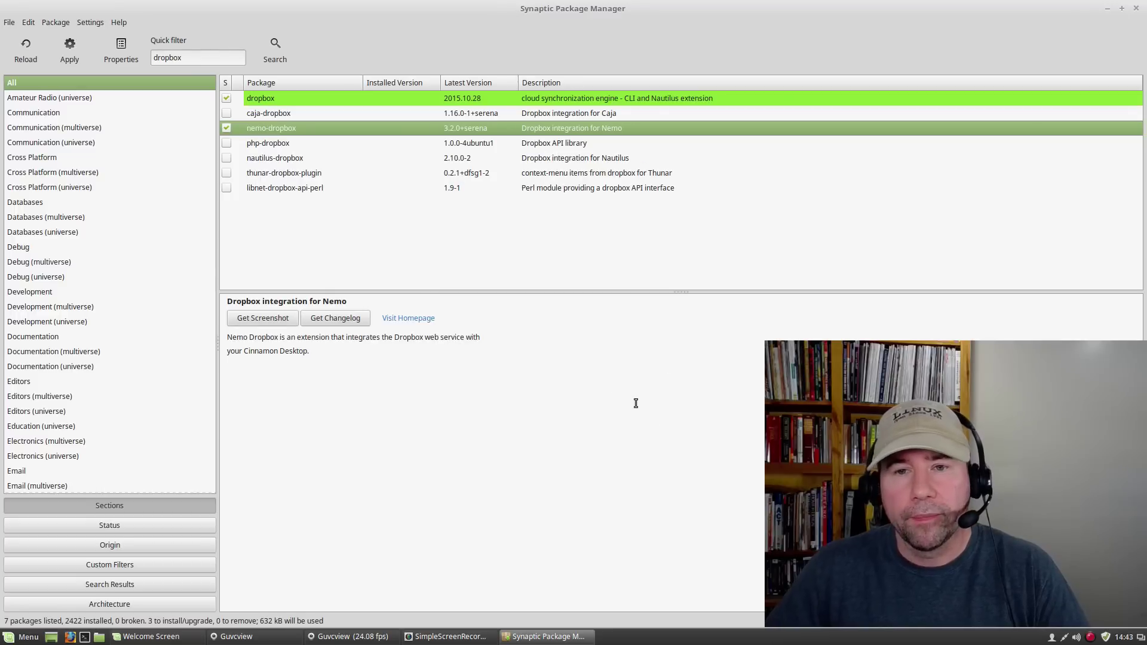
click(71, 49)
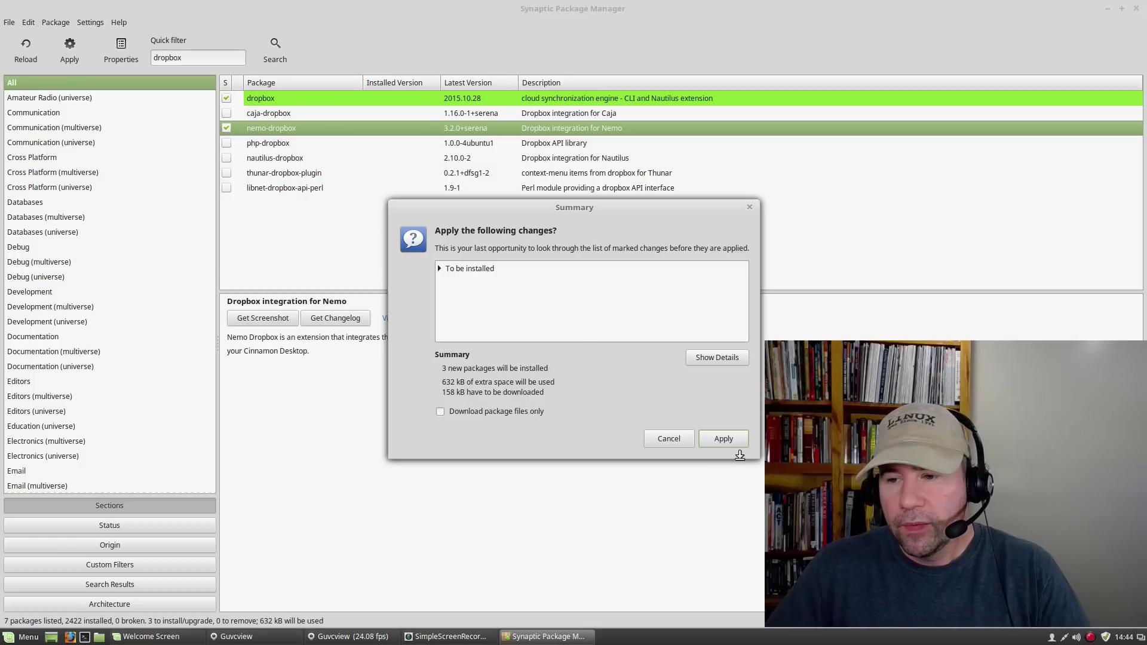
click(725, 440)
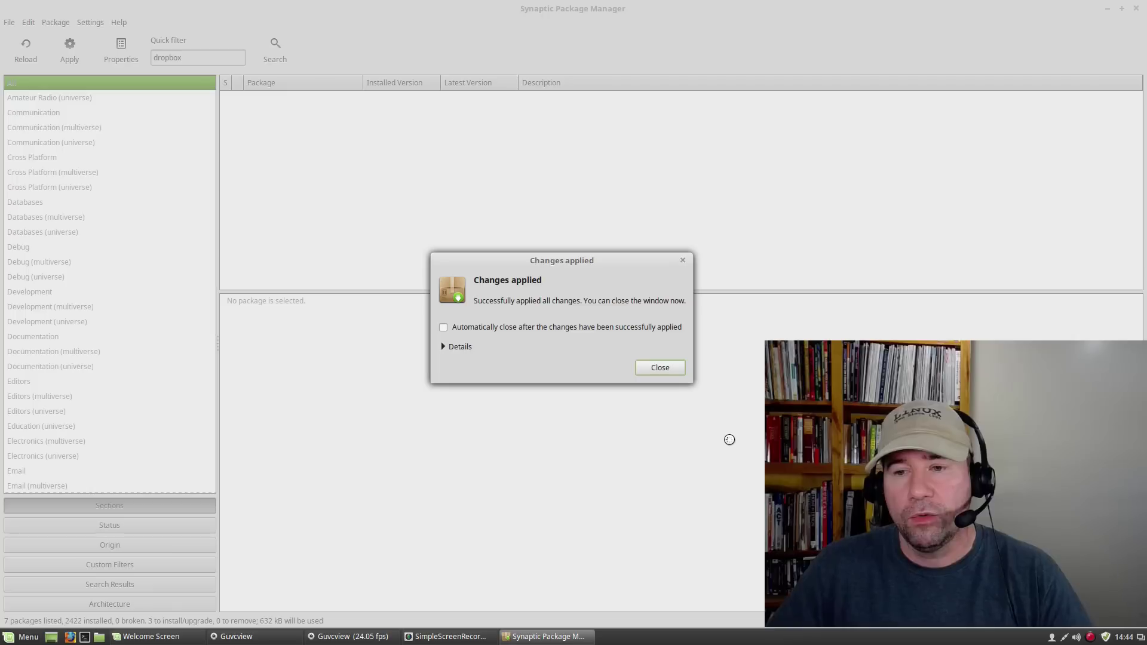
click(649, 369)
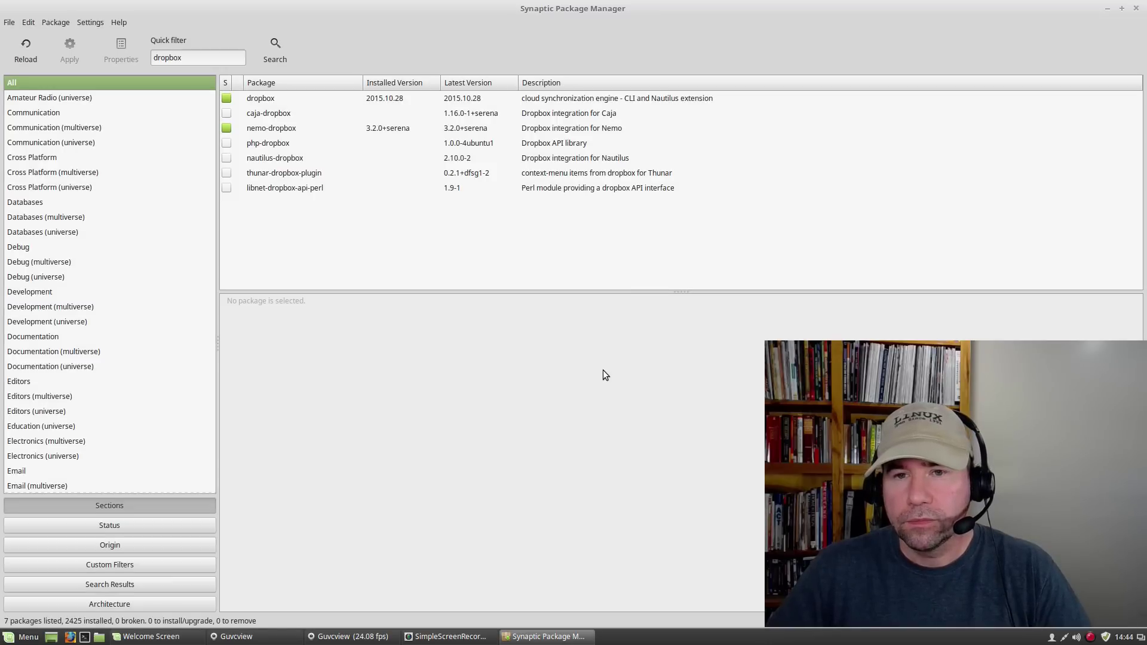
Close the Synaptic Package Manager, launch Dropbox from the installed applications, and agree to download its proprietary daemon.
click(1135, 8)
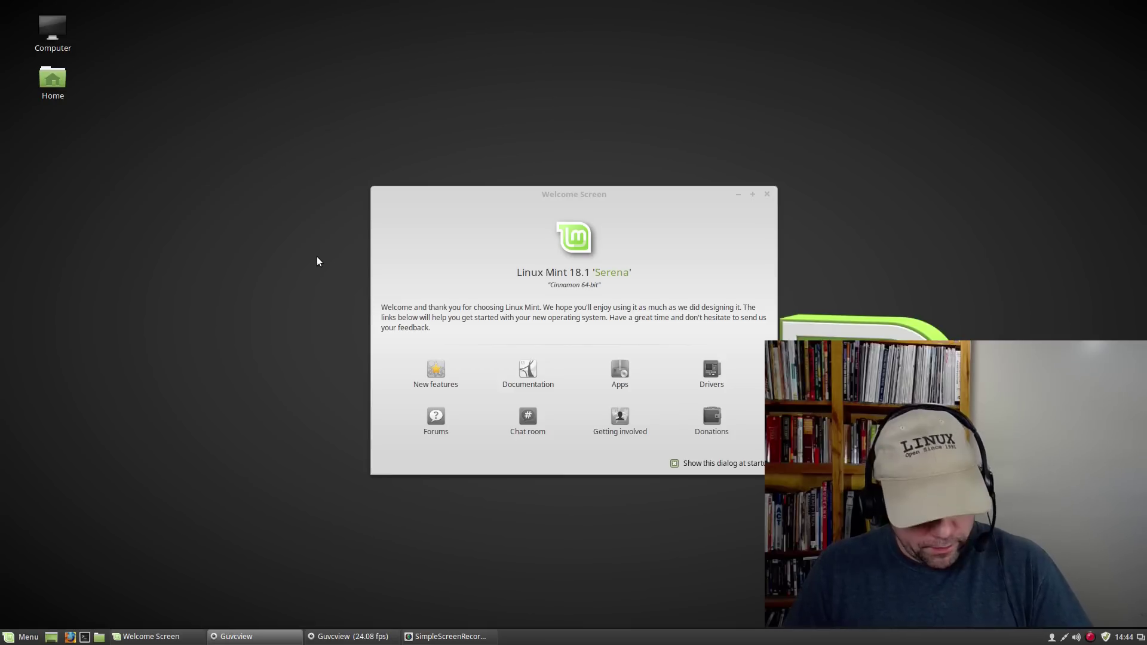
key(super)
text(dropbox)
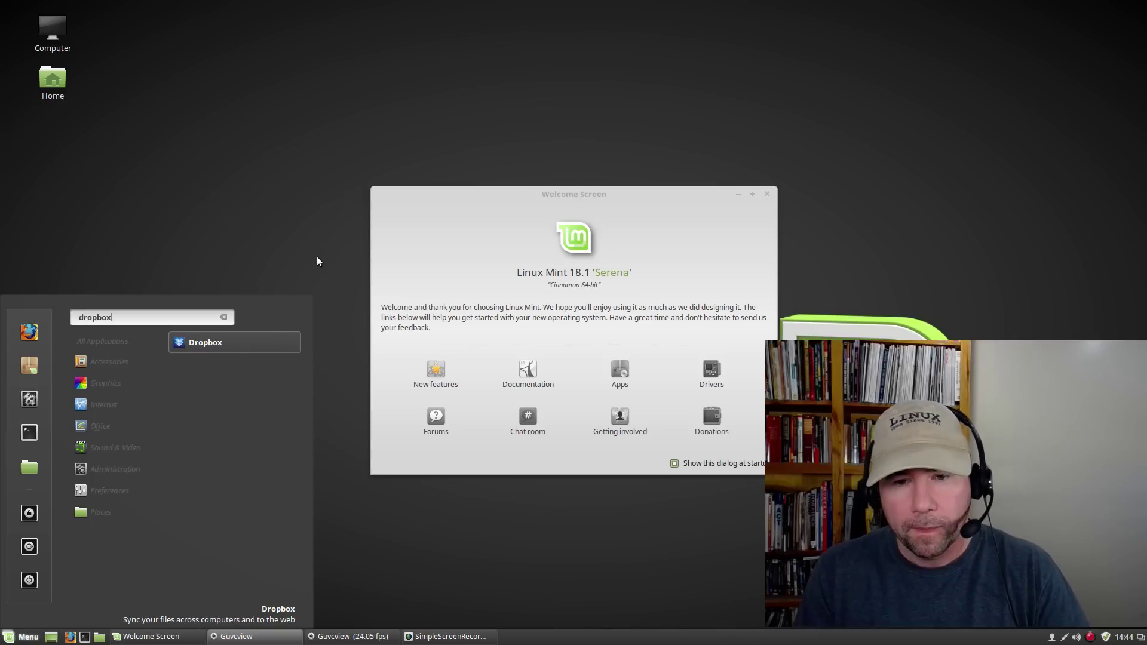
click(202, 343)
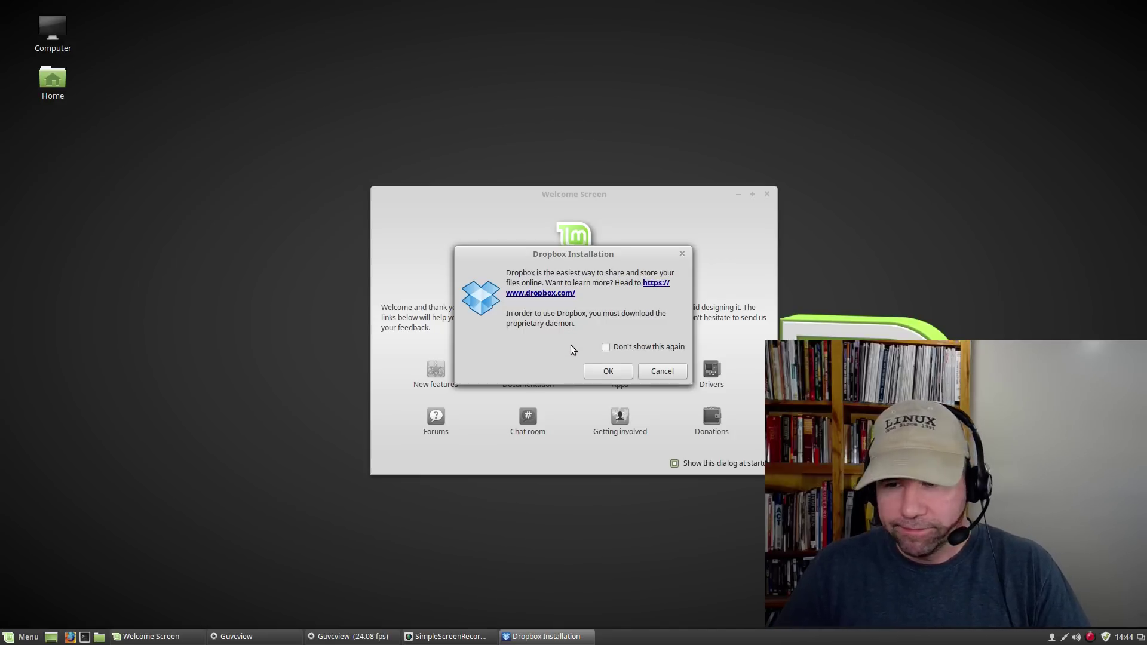
click(606, 371)
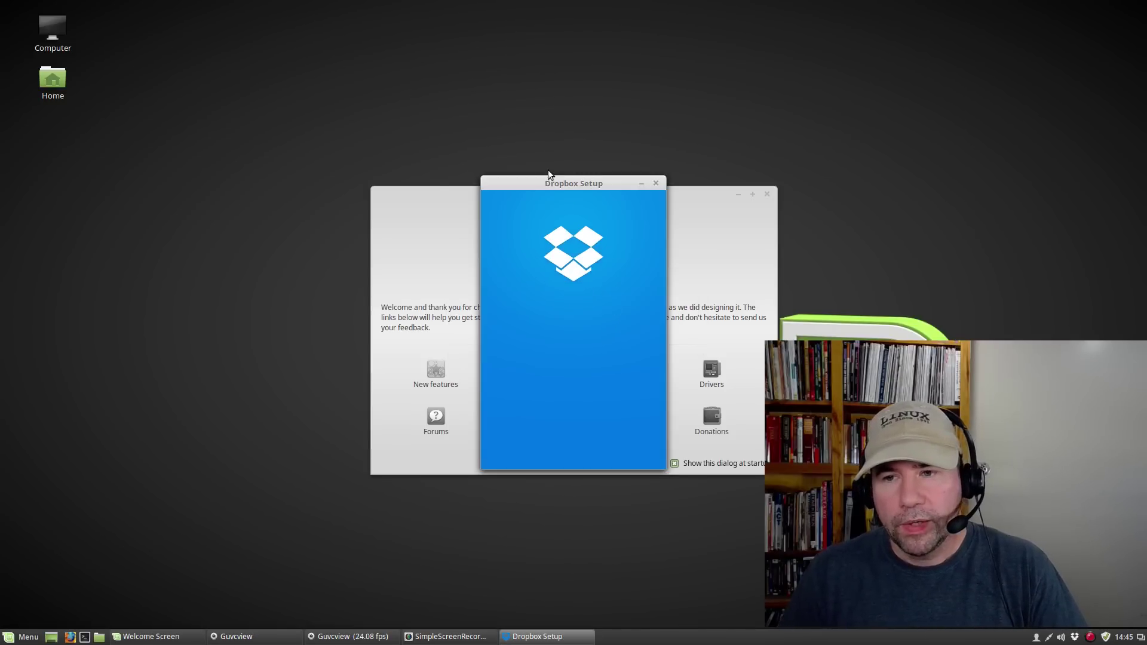
Move the Dropbox Setup window aside, open the Dropbox folder once setup completes, and close the folder window.
drag(537, 182, 268, 119)
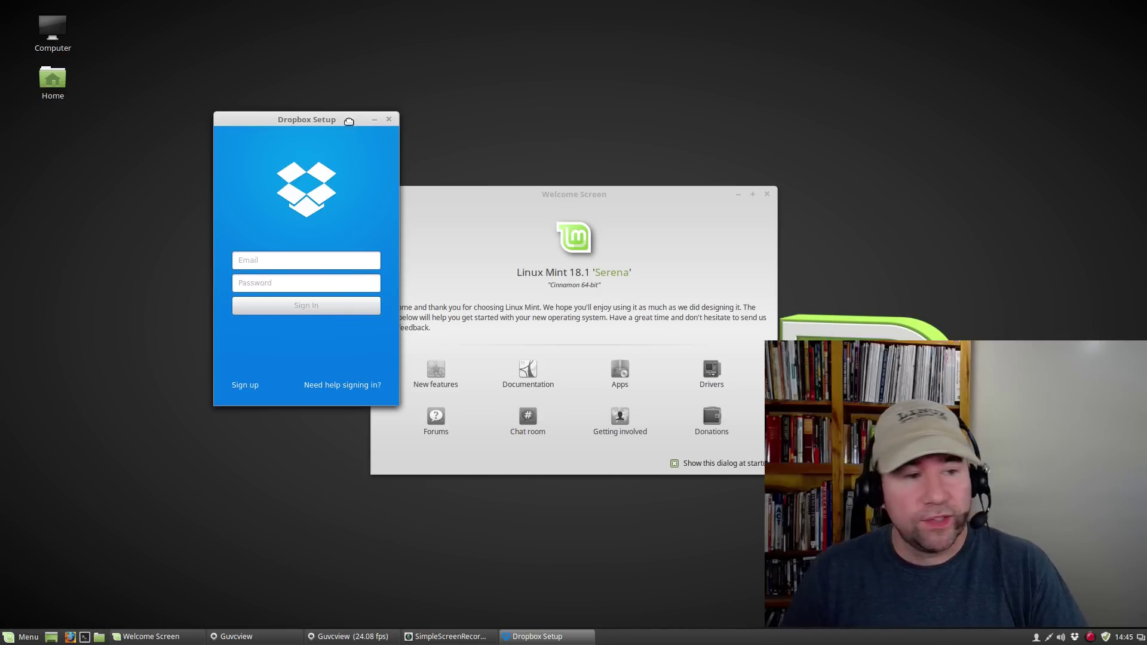
click(374, 120)
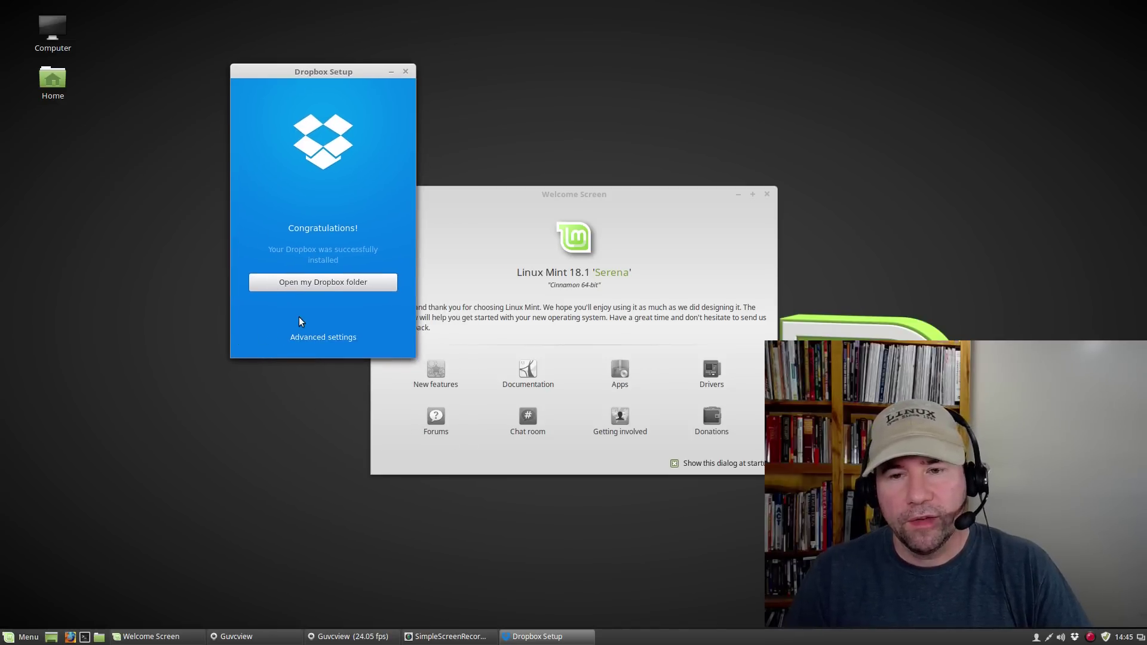
click(355, 286)
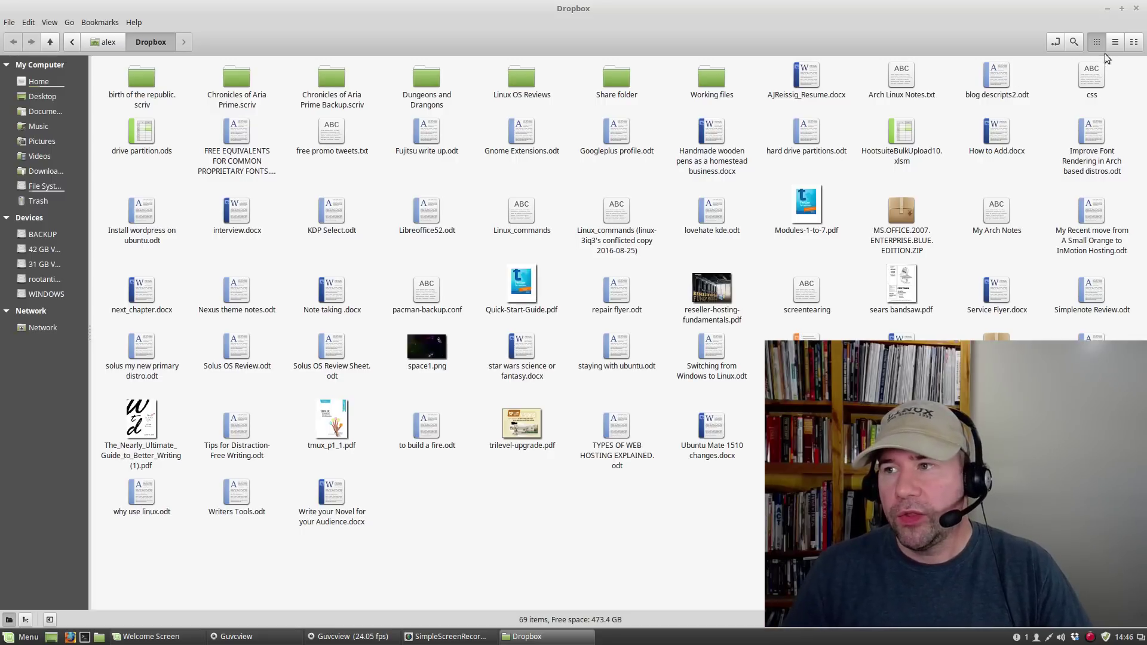
click(1137, 10)
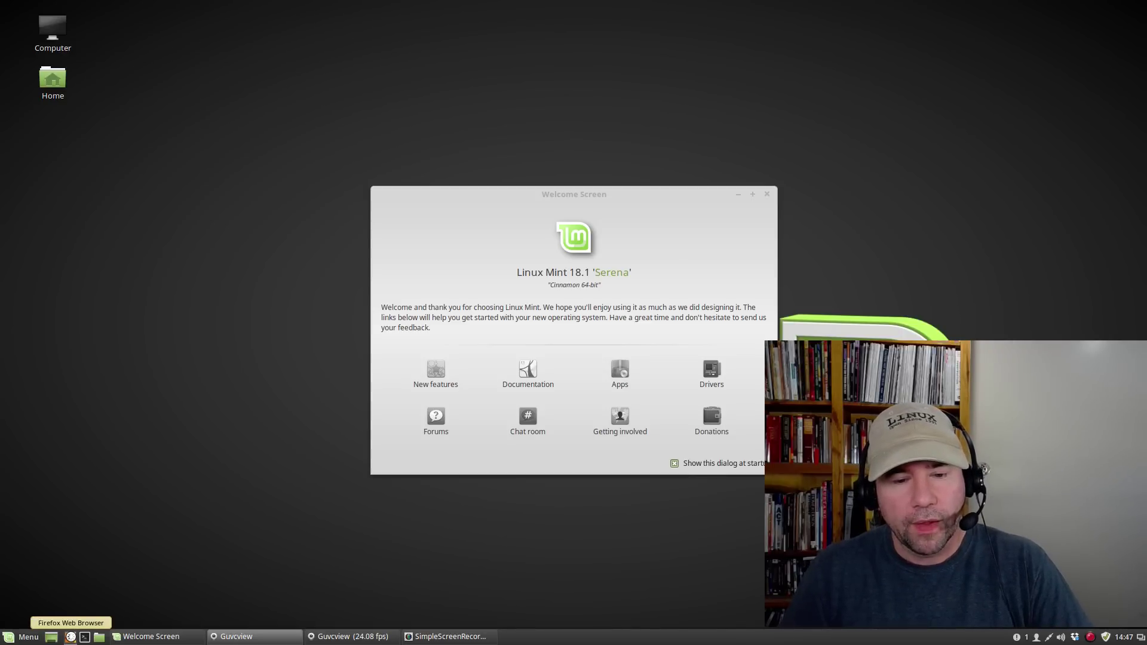
Switch to Firefox, search the web for "google chrome", and open the Download Google Chrome page on google.com.
click(70, 636)
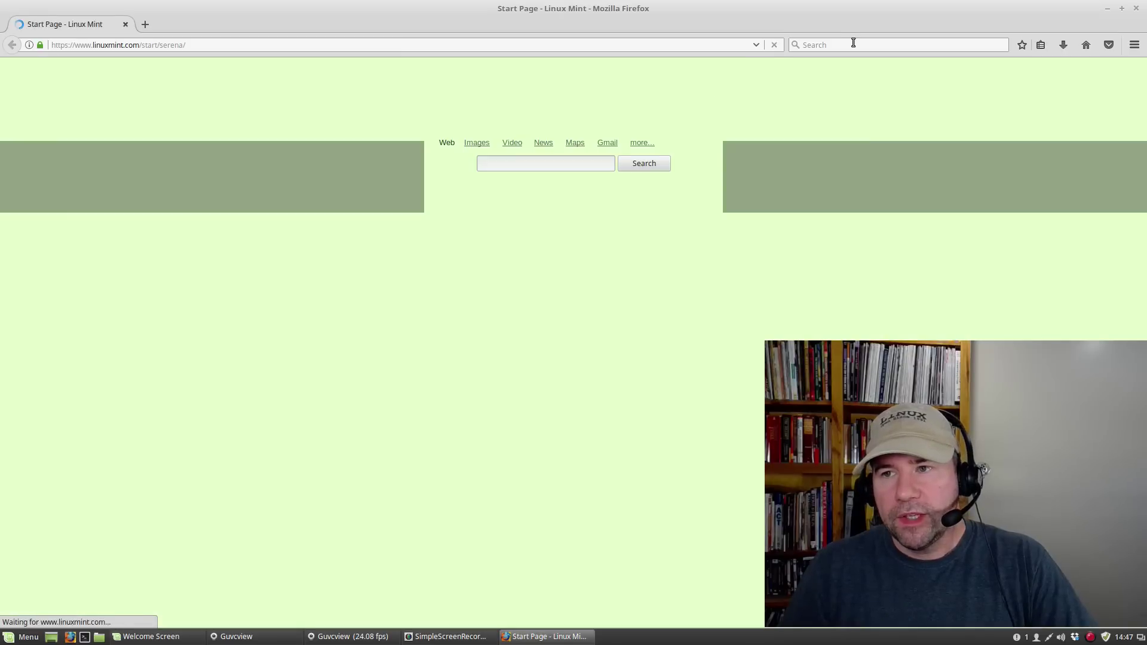
click(855, 43)
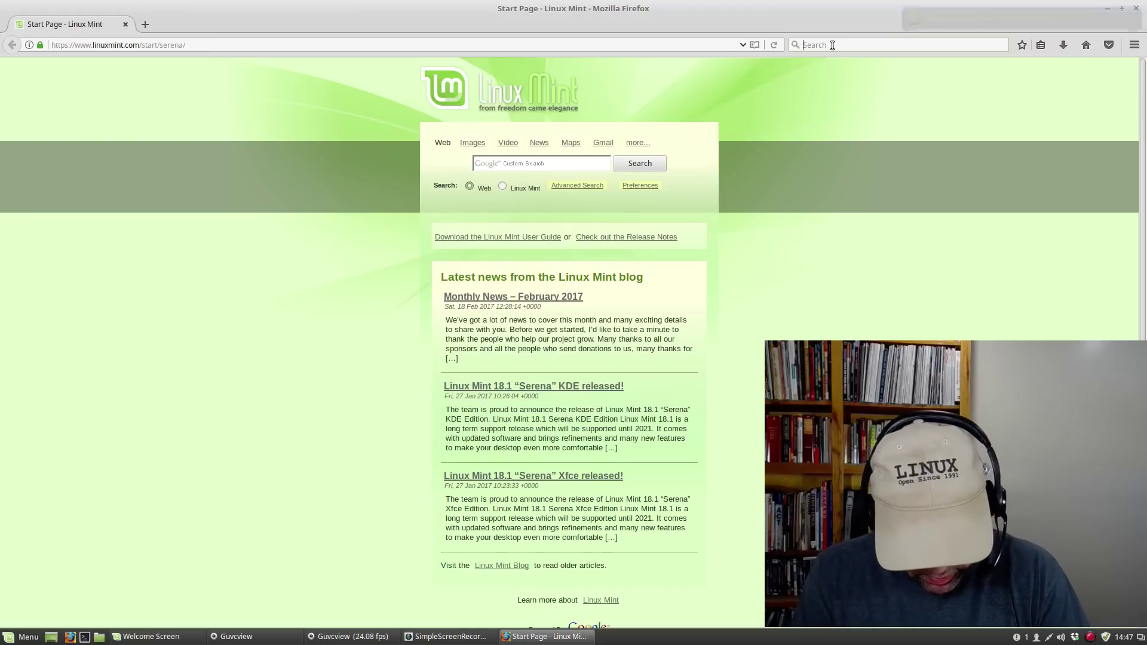
text(google )
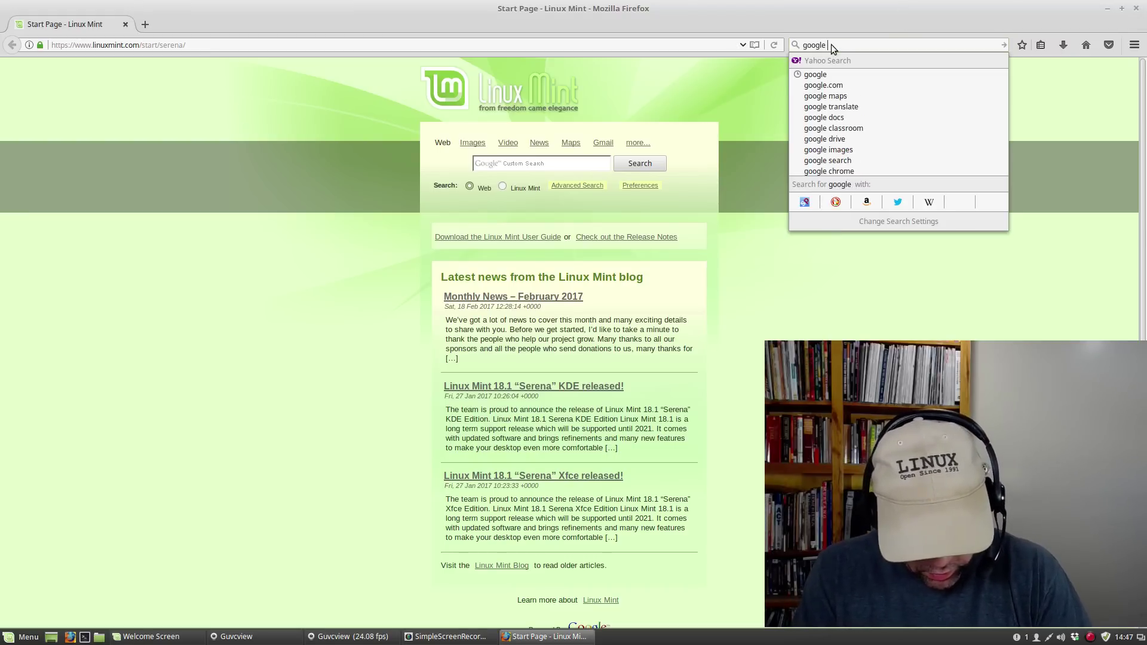
text(chrome)
key(Return)
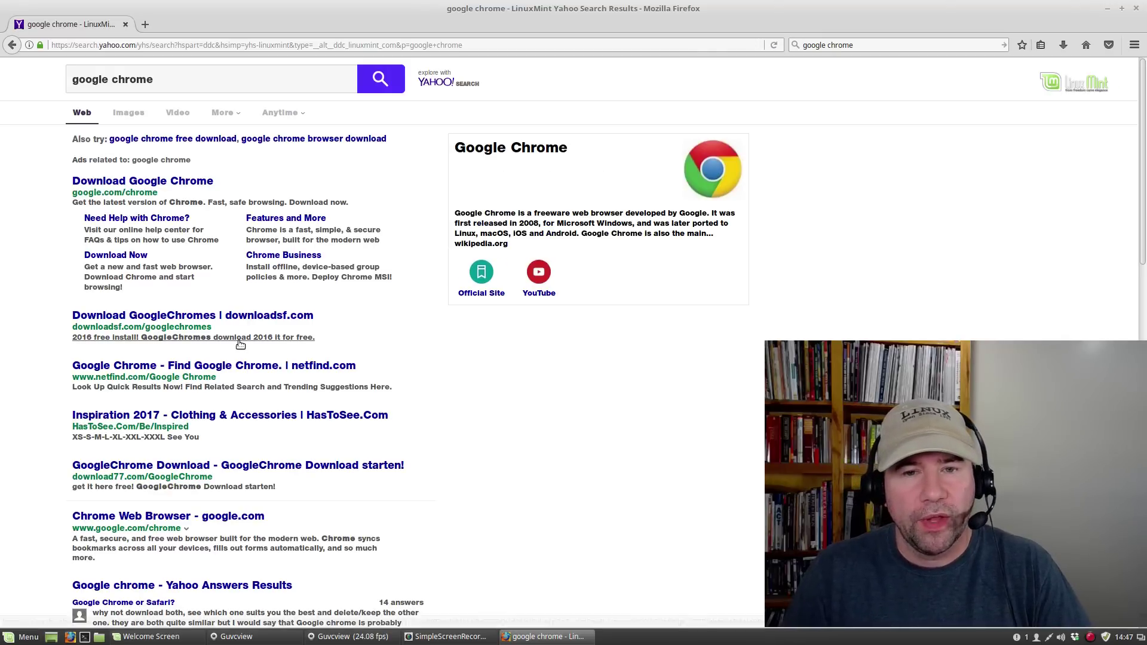
click(157, 186)
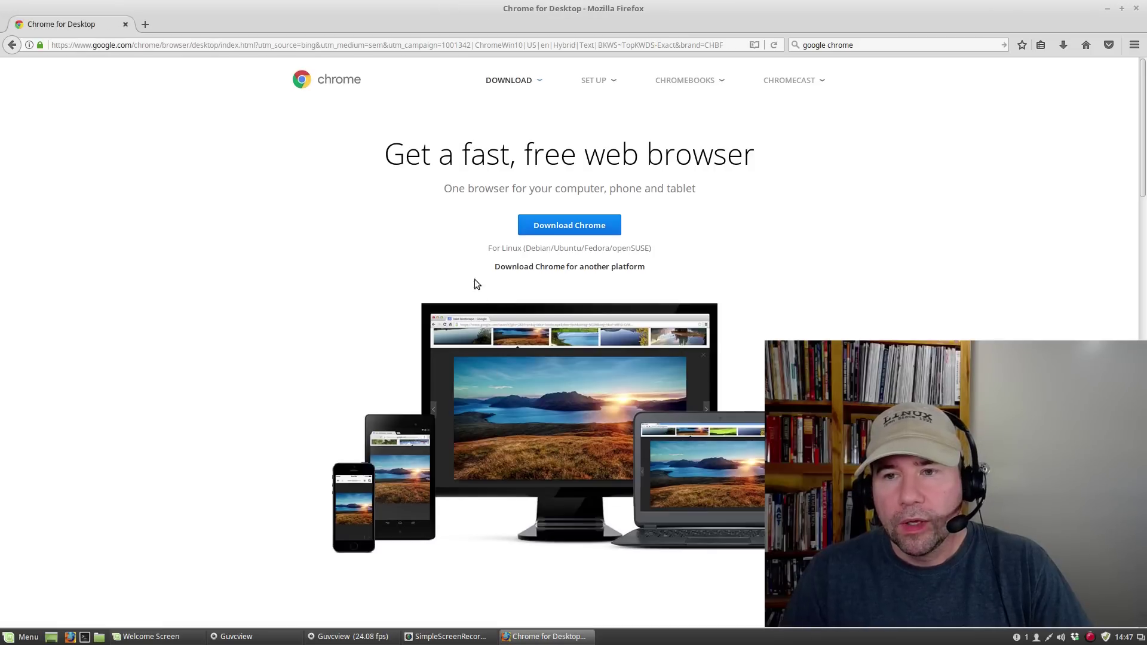
Download the 64 bit .deb Chrome package for Debian/Ubuntu, accepting the terms and saving the file, and close the browser window.
click(572, 226)
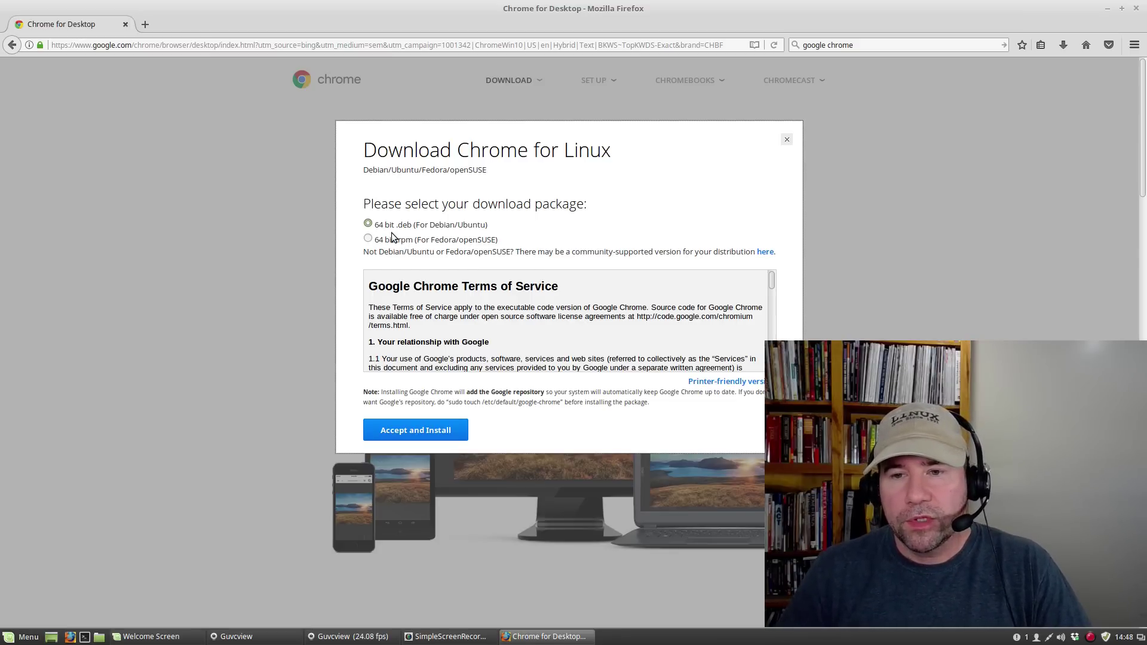
click(429, 432)
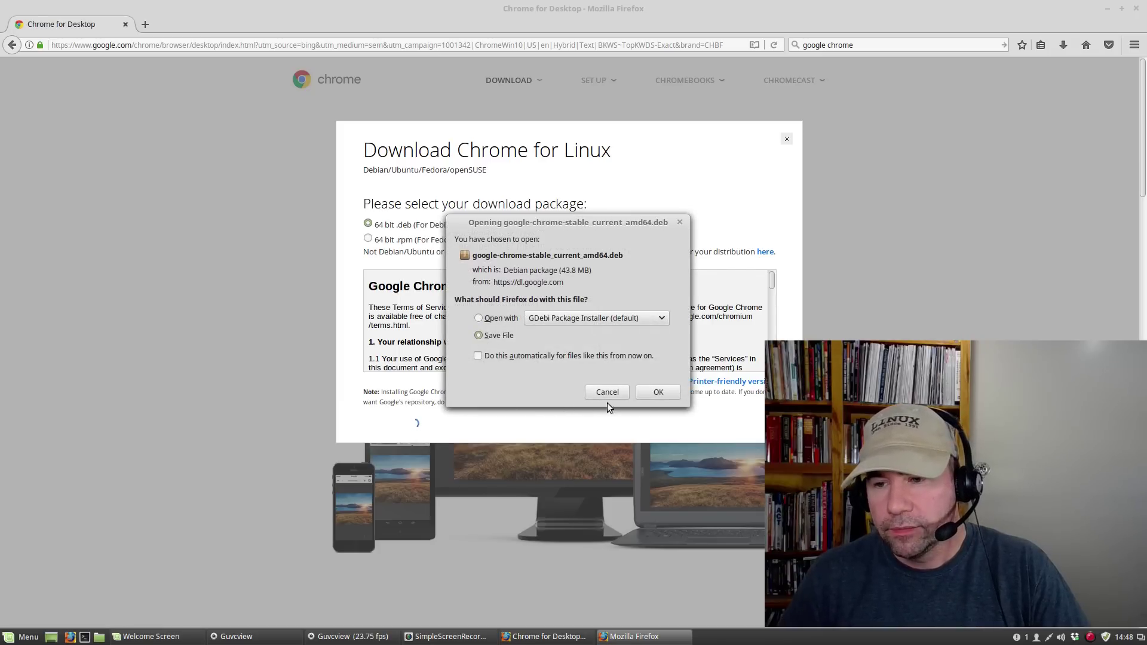
click(648, 395)
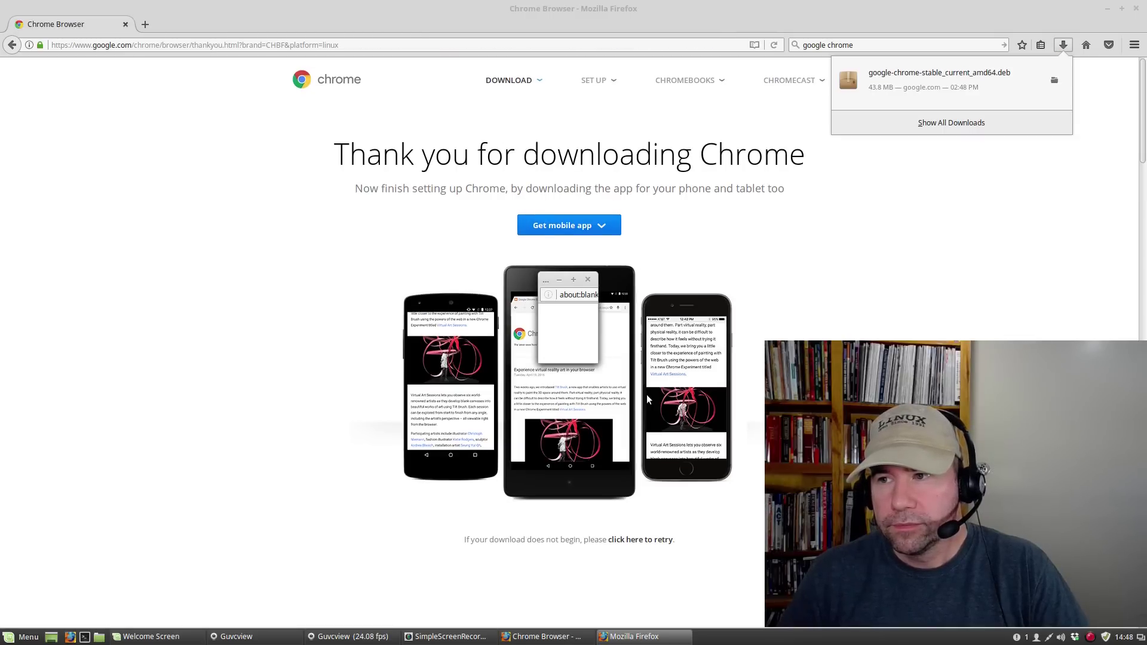
click(1134, 16)
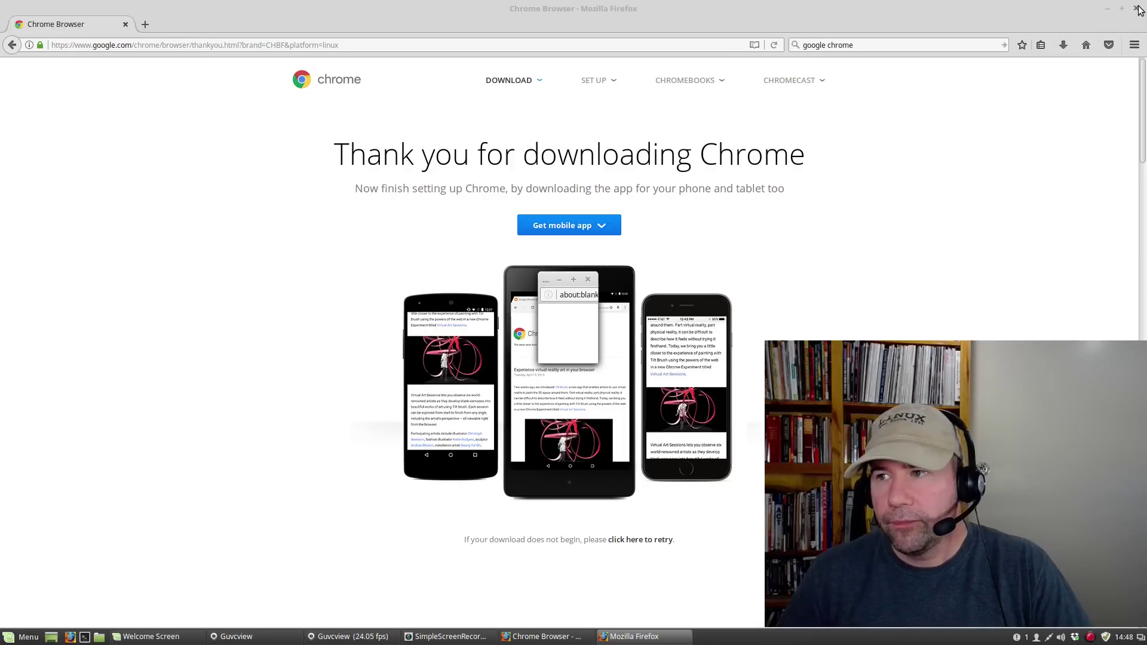
click(1136, 9)
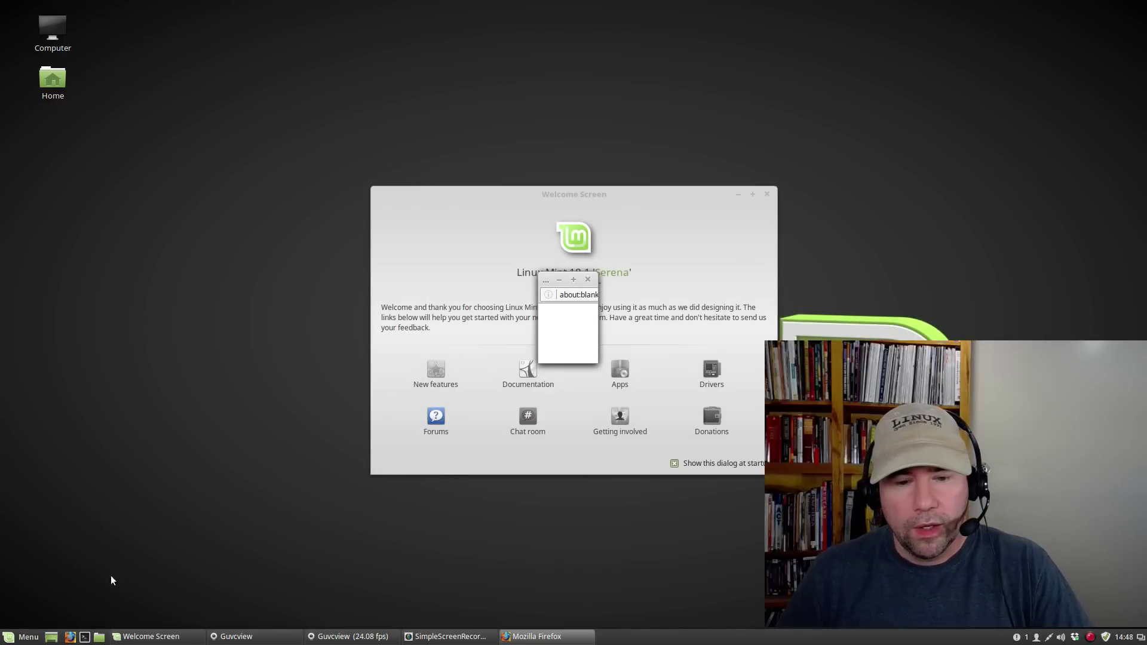
Open google-chrome-stable_current_amd64.deb from the Downloads folder with GDebi Package Installer and review its details, included files and description.
click(99, 637)
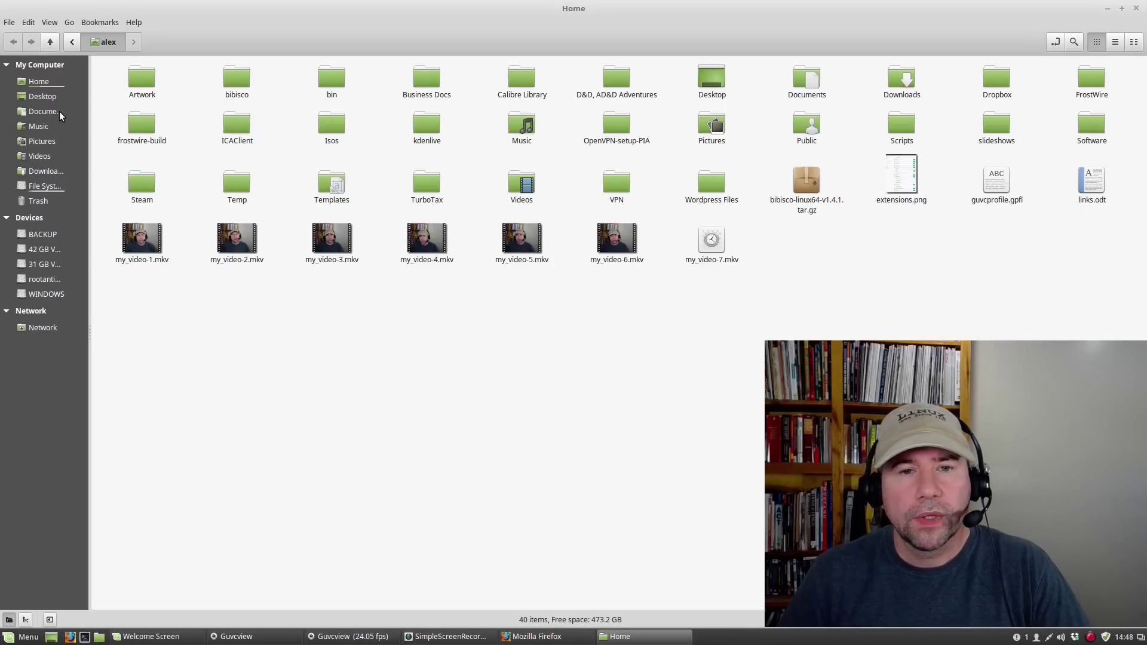
click(44, 173)
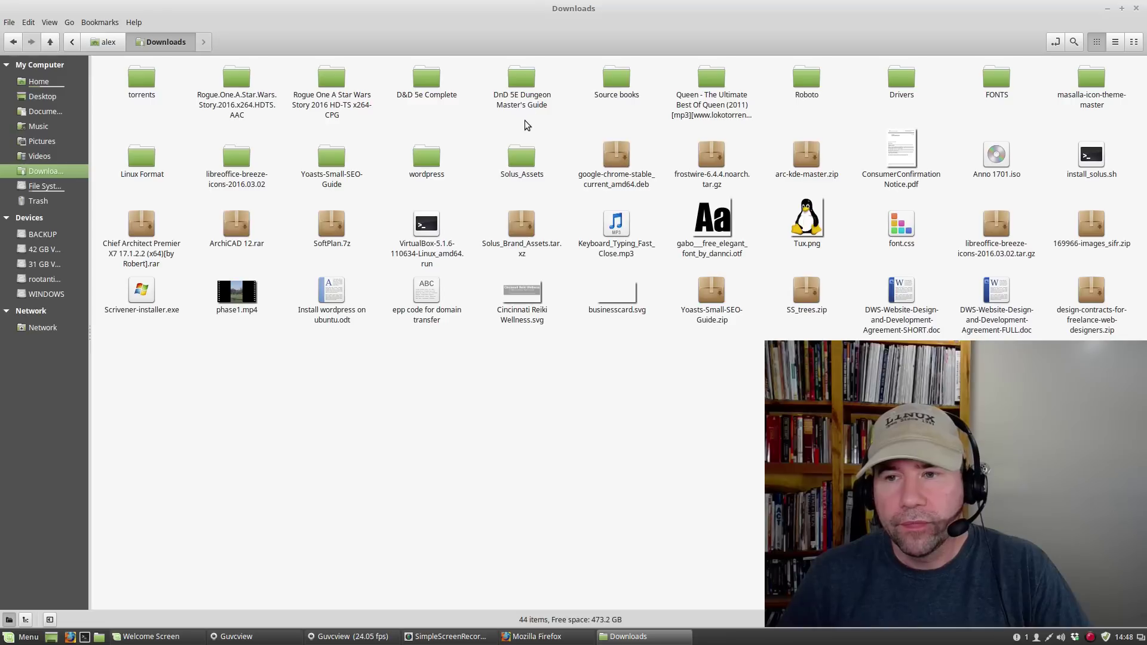
click(628, 188)
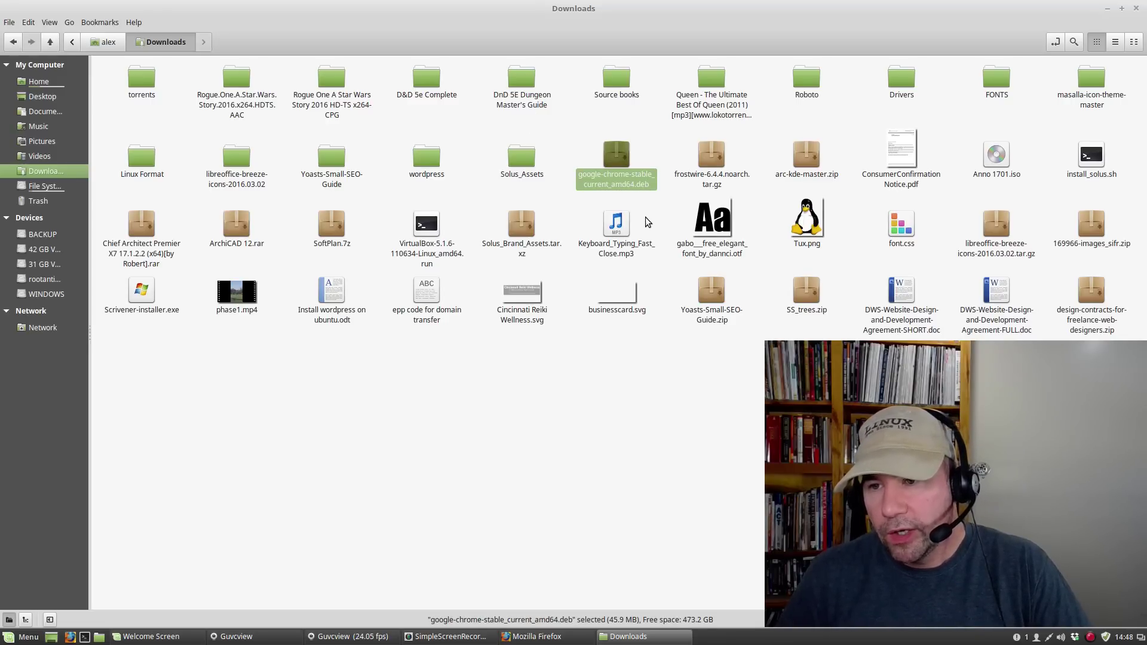
right_click(622, 173)
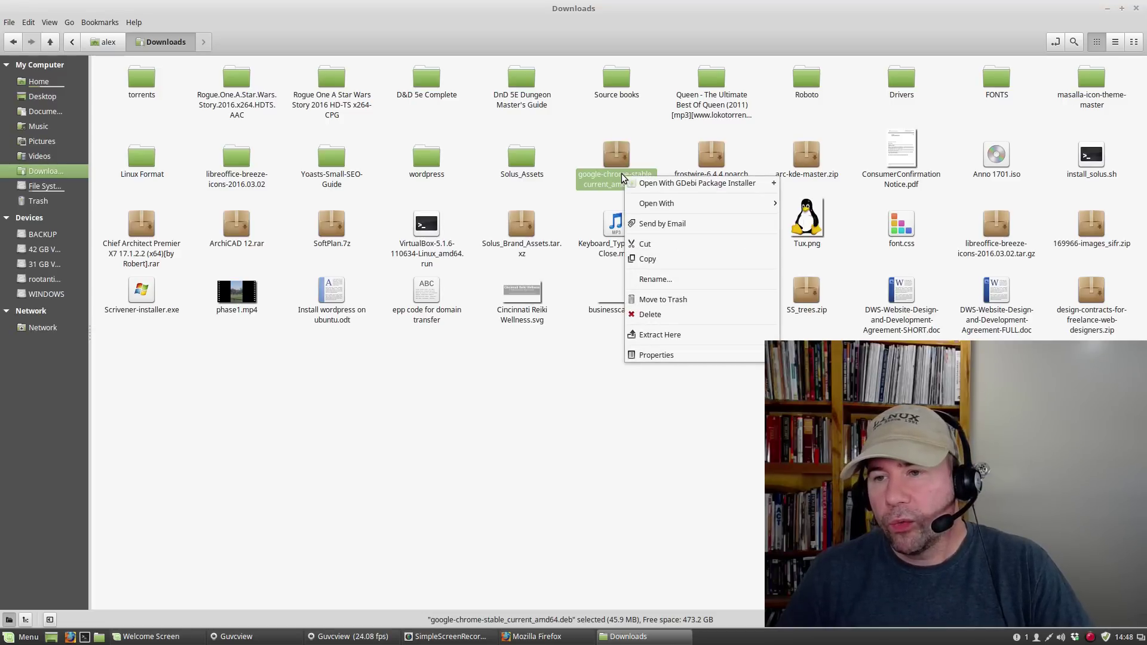
click(690, 186)
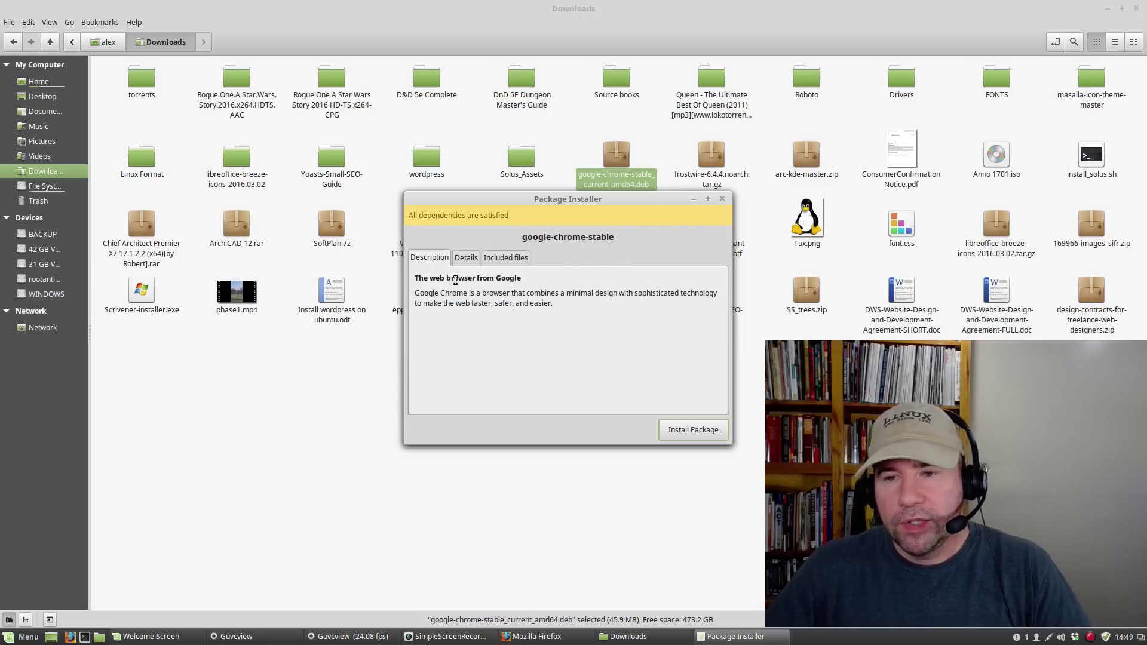
click(466, 263)
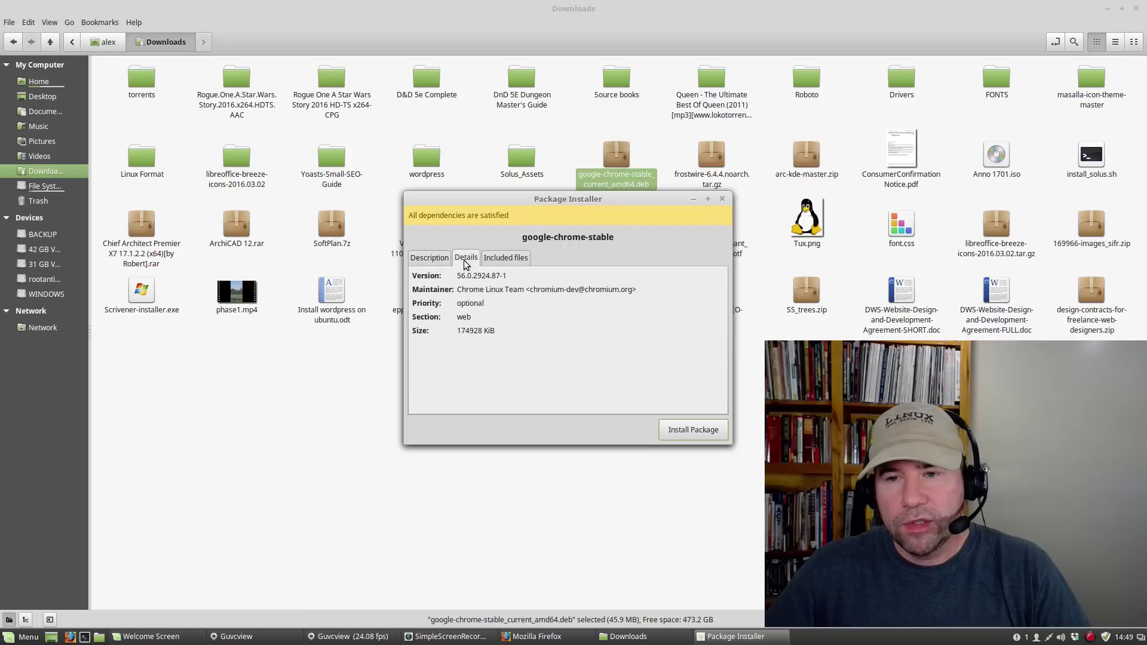
click(515, 261)
click(417, 257)
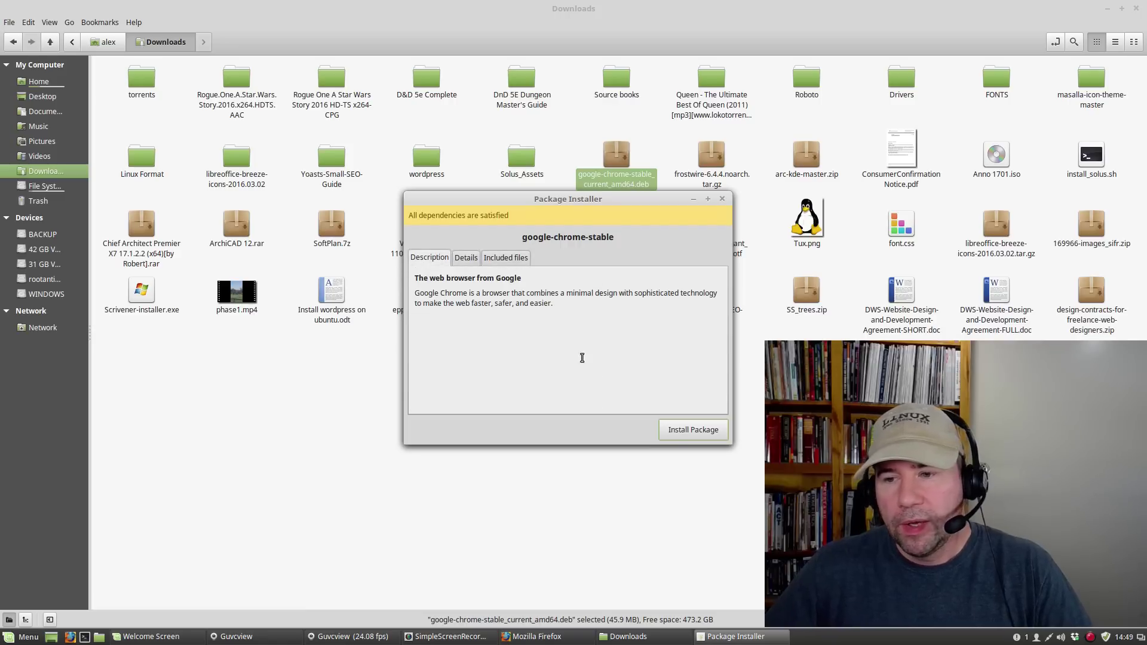
Install the google-chrome-stable package, authenticating with the account password, and close the file manager and the package installer.
click(688, 434)
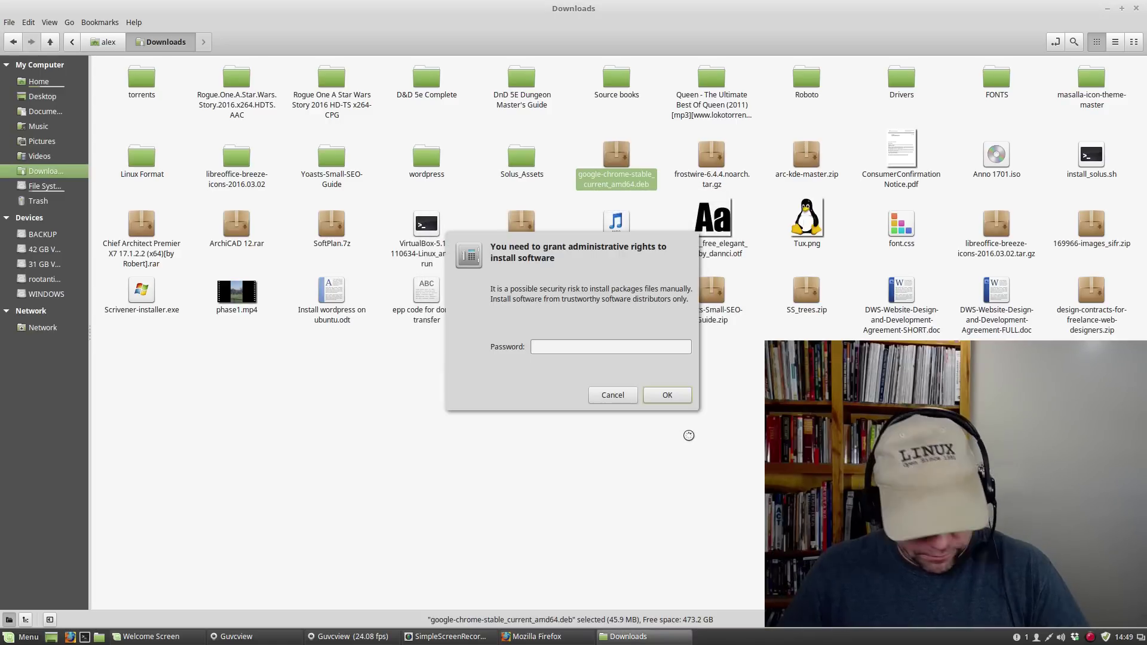
text(••••••••••••••)
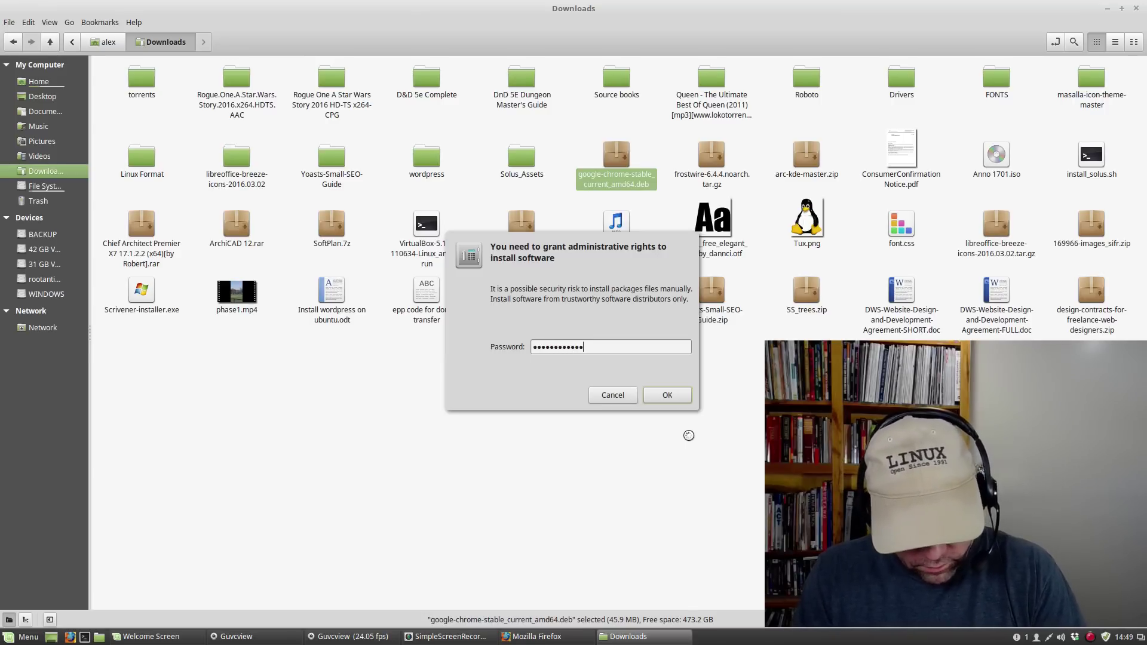
key(Return)
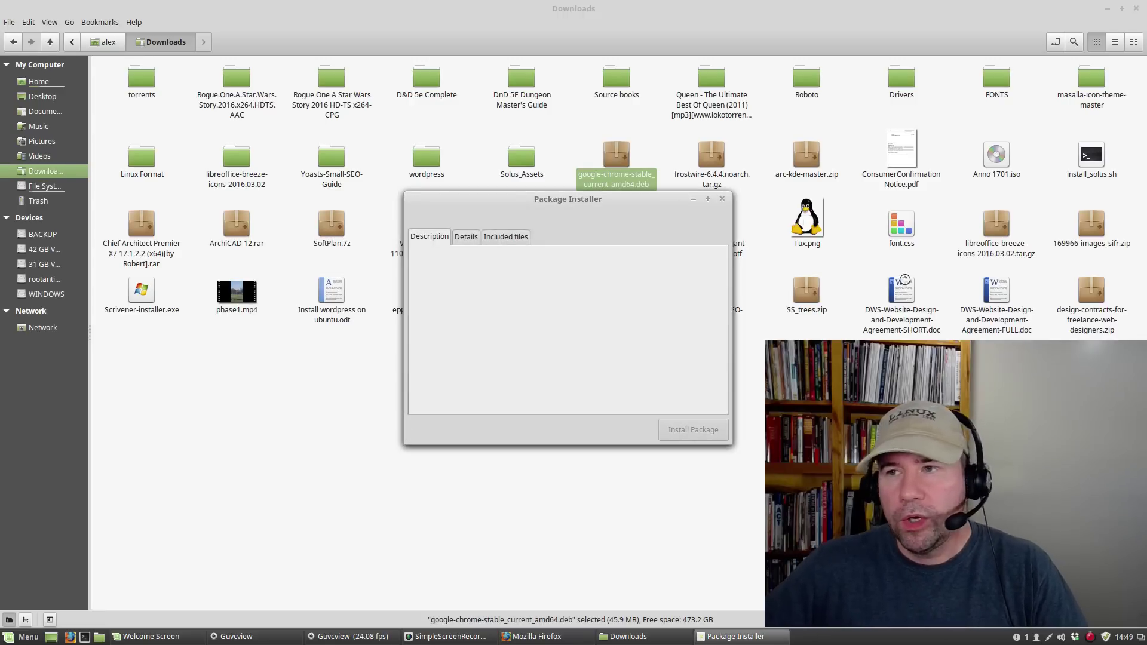
click(1135, 9)
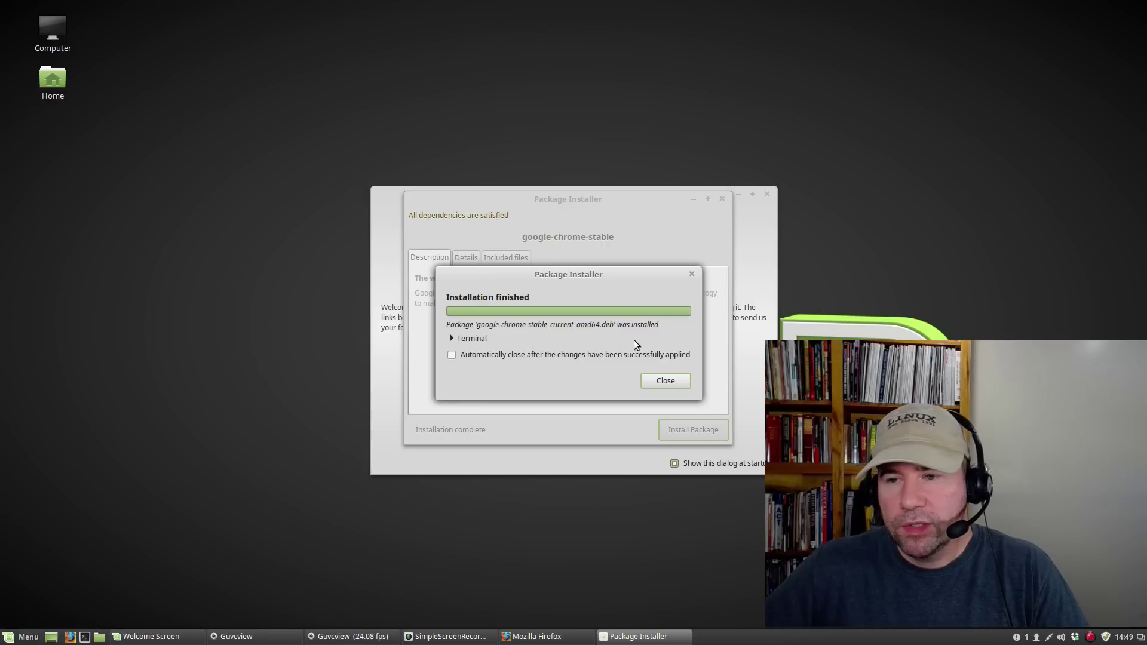
click(679, 377)
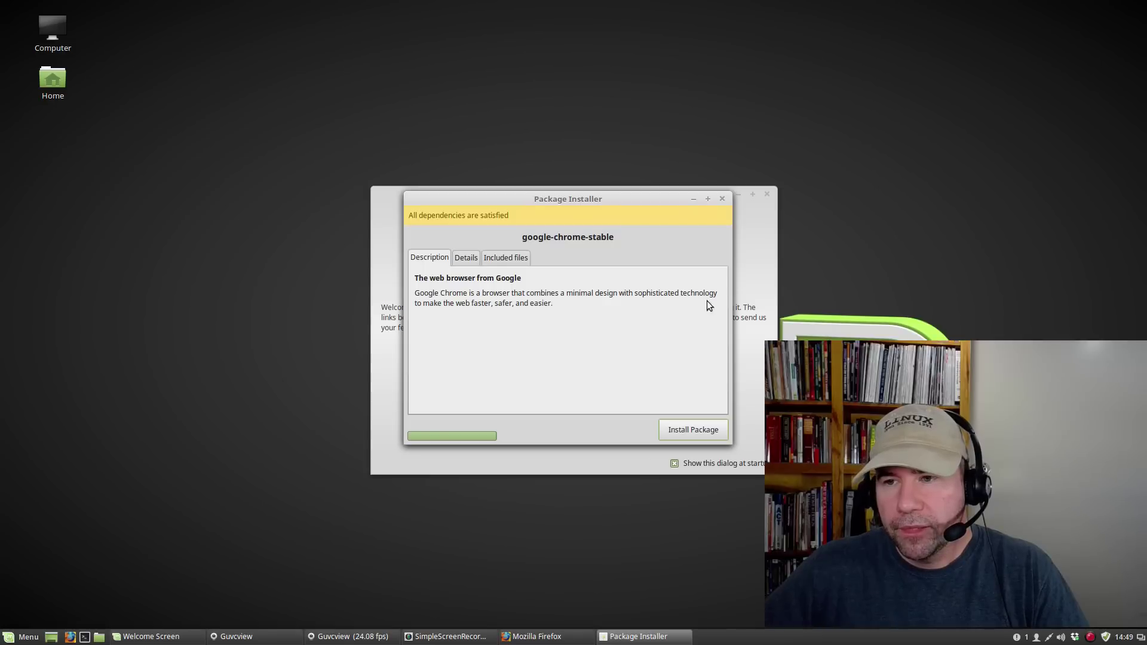
click(723, 199)
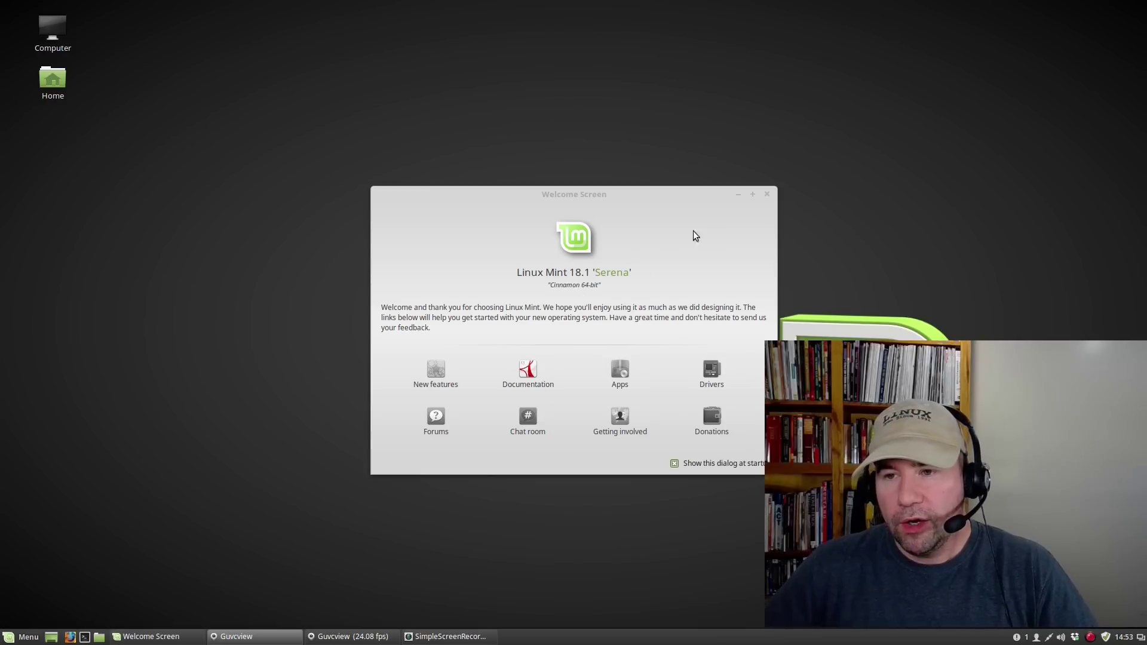
Open the Driver Manager from the Welcome Screen with the account password, check the proprietary drivers, and close it.
click(712, 379)
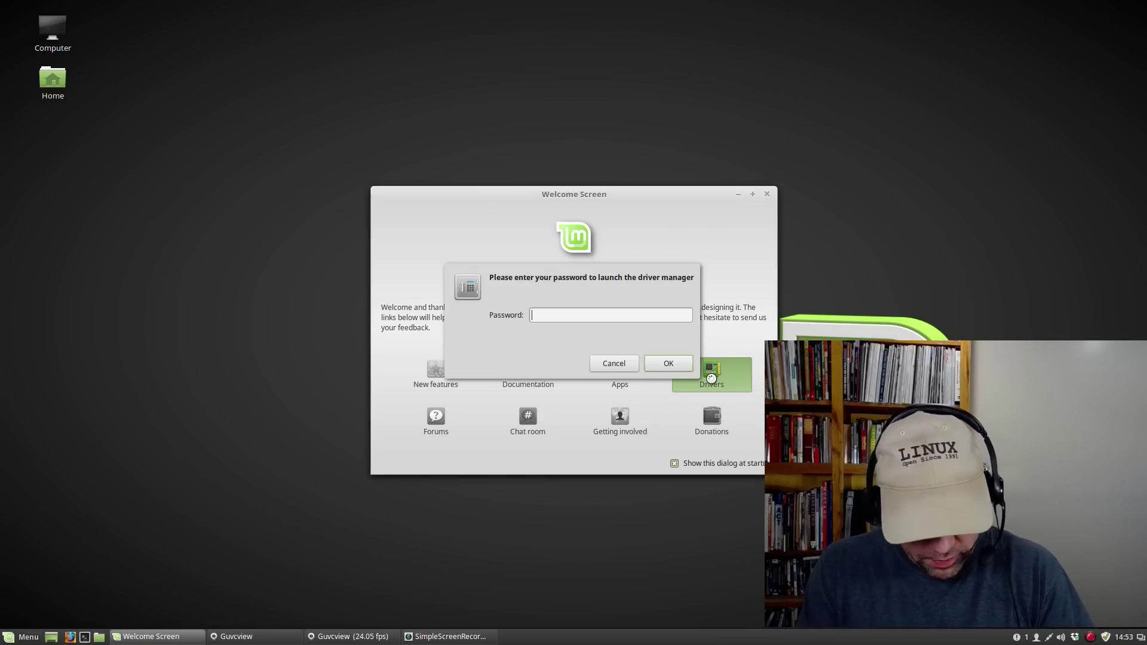
text(********)
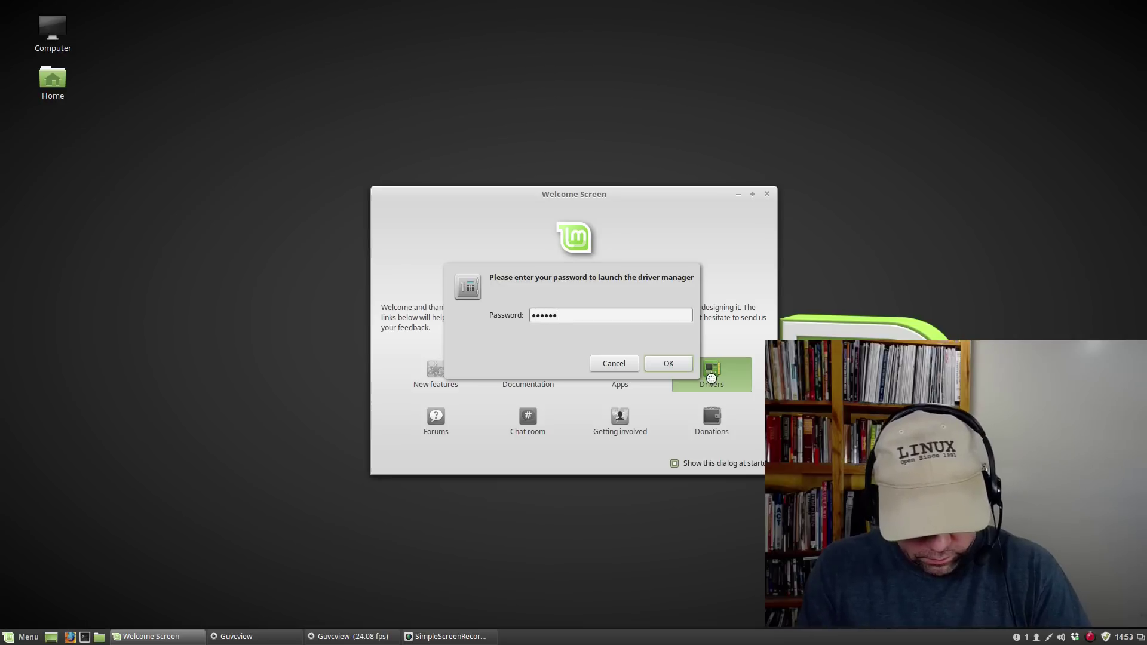
text(*****)
key(Return)
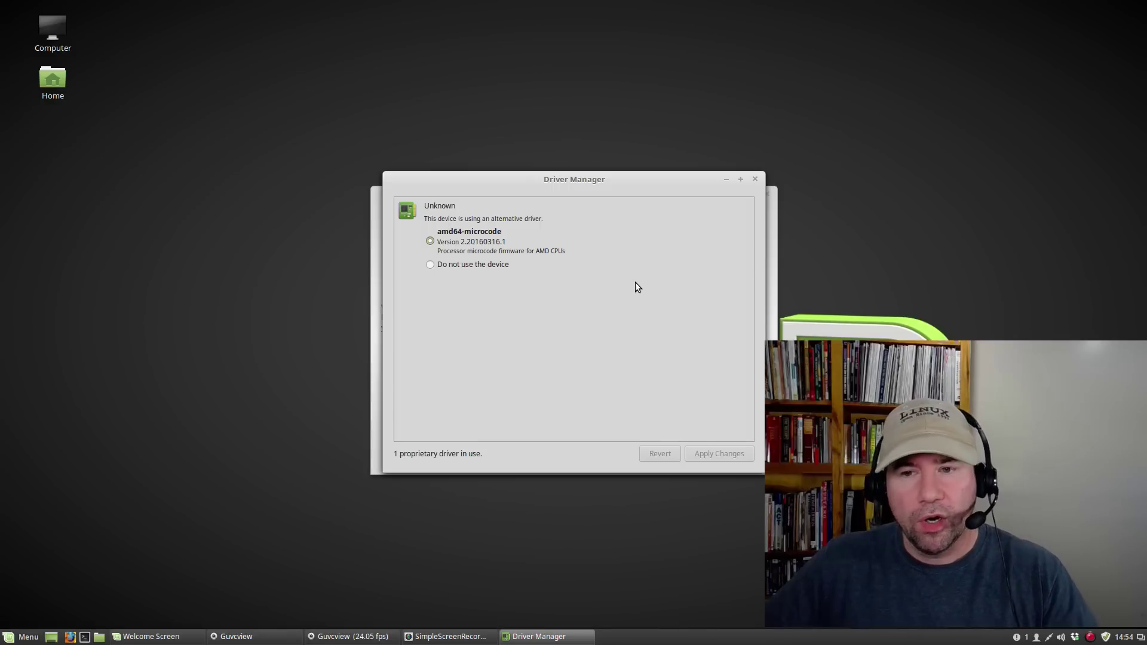
click(755, 180)
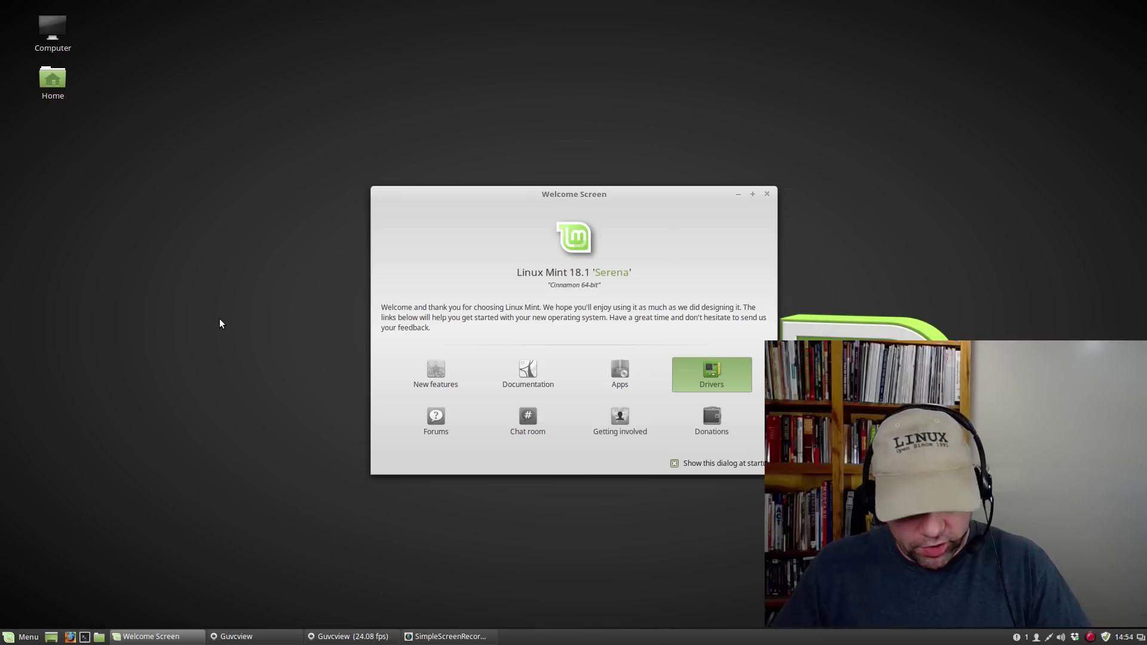
Open the Printers settings from the application launcher and start adding a new printer.
key(super)
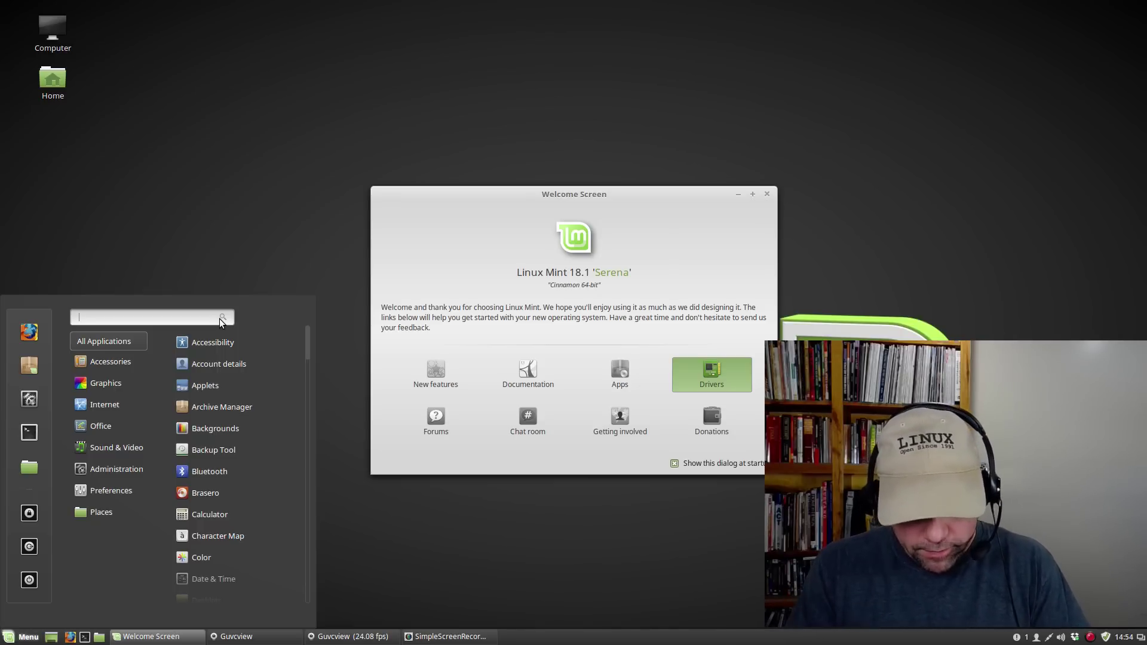
text(printer)
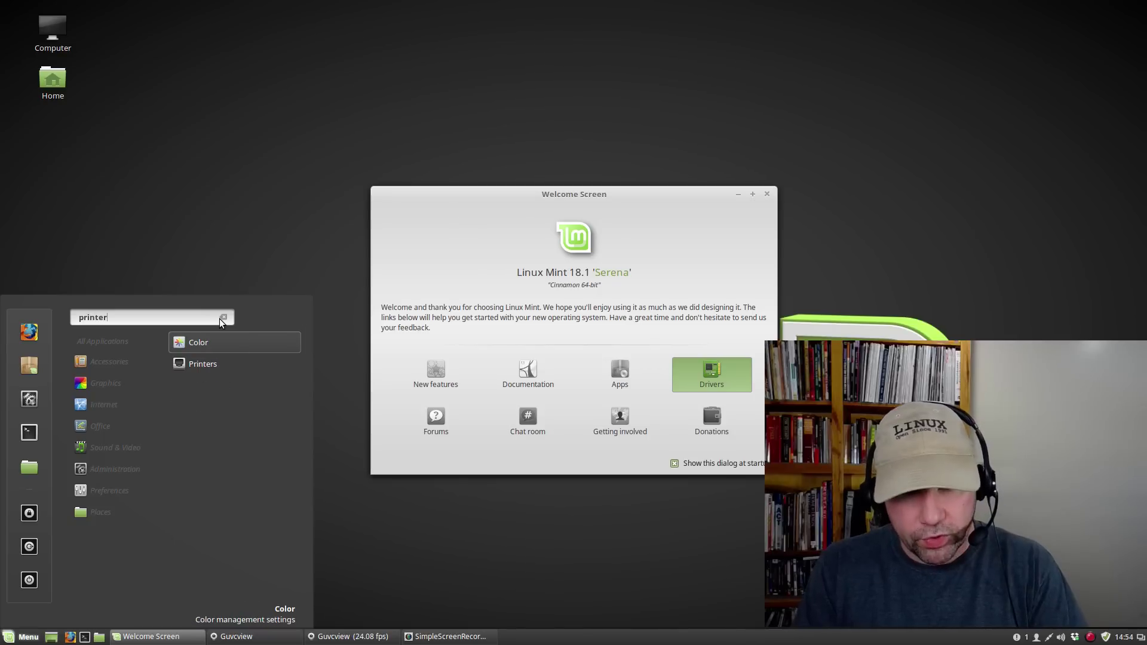
click(216, 365)
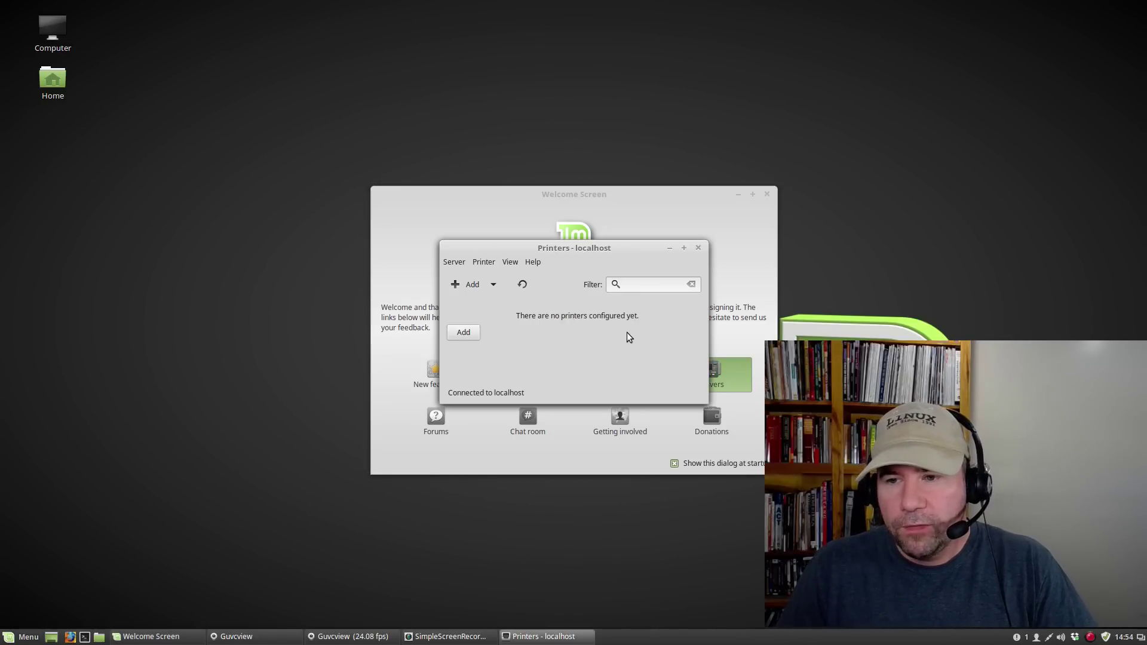
click(464, 334)
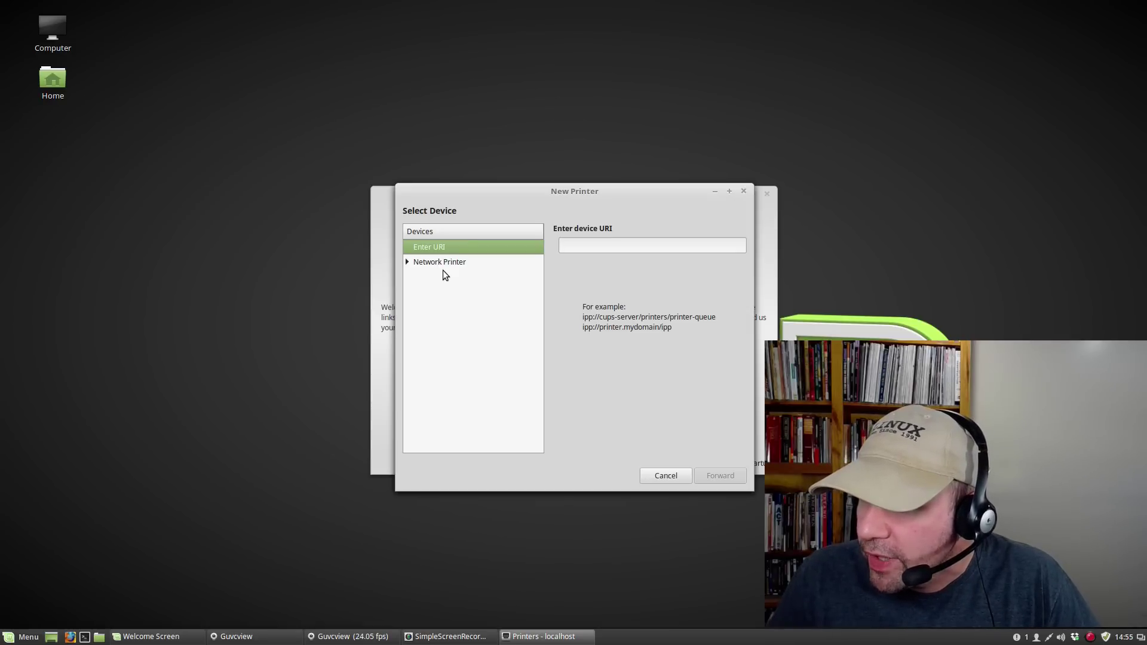
Choose the network printer HP Officejet Pro 8600 with the HP Linux Imaging and Printing (HPLIP) connection, keeping Duplexer Installed enabled.
click(407, 261)
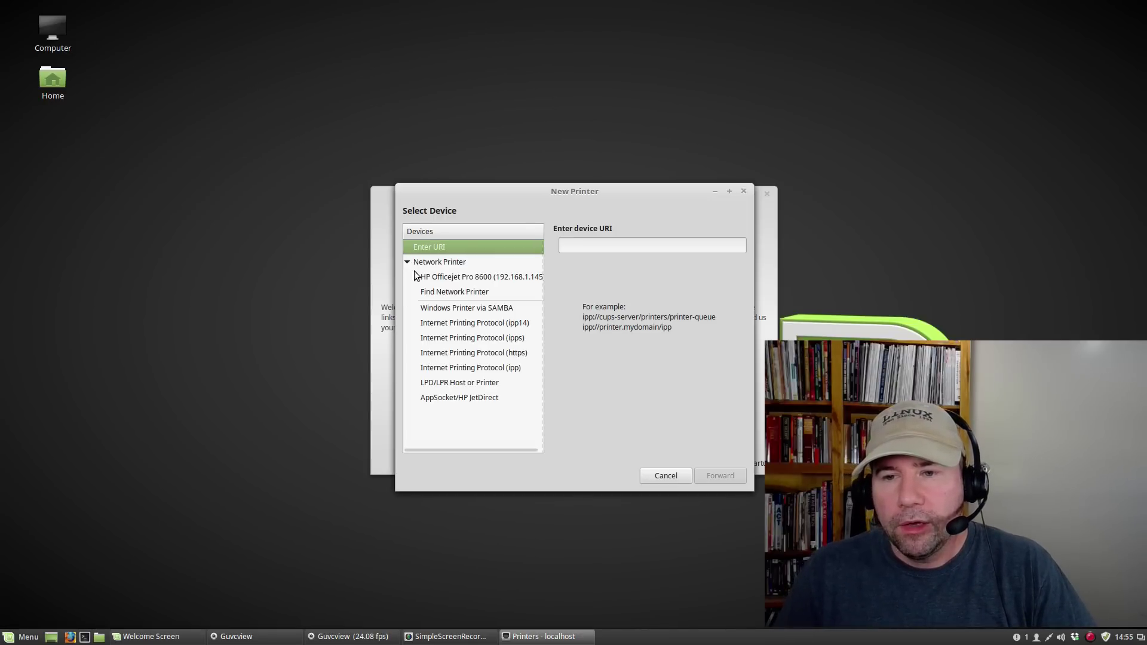
click(472, 278)
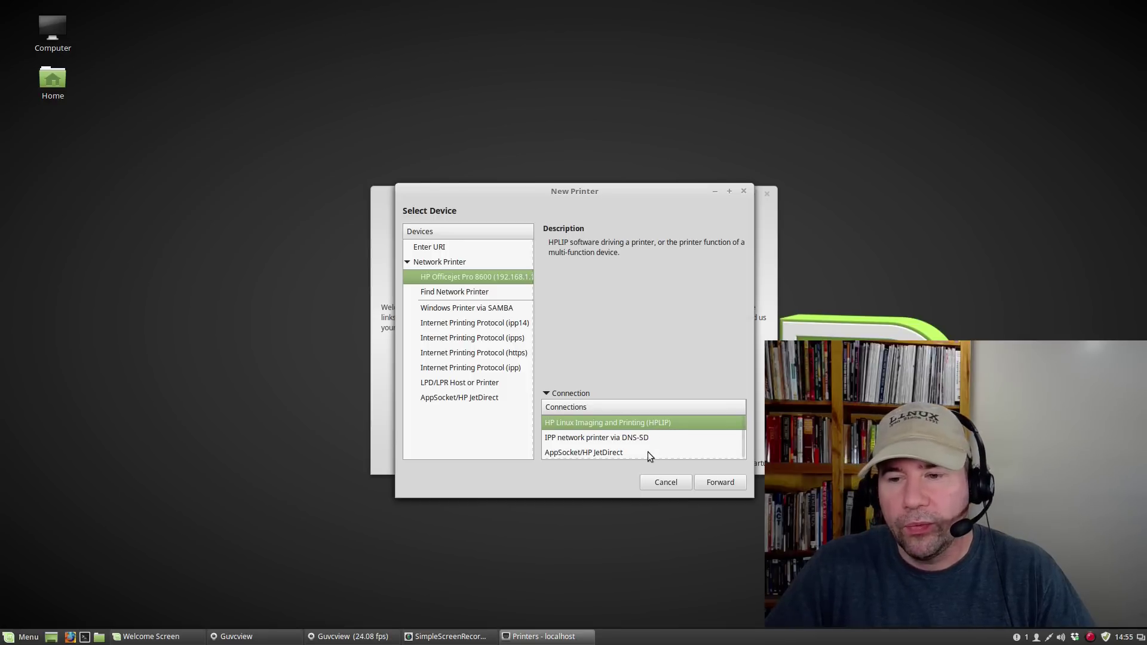
click(717, 483)
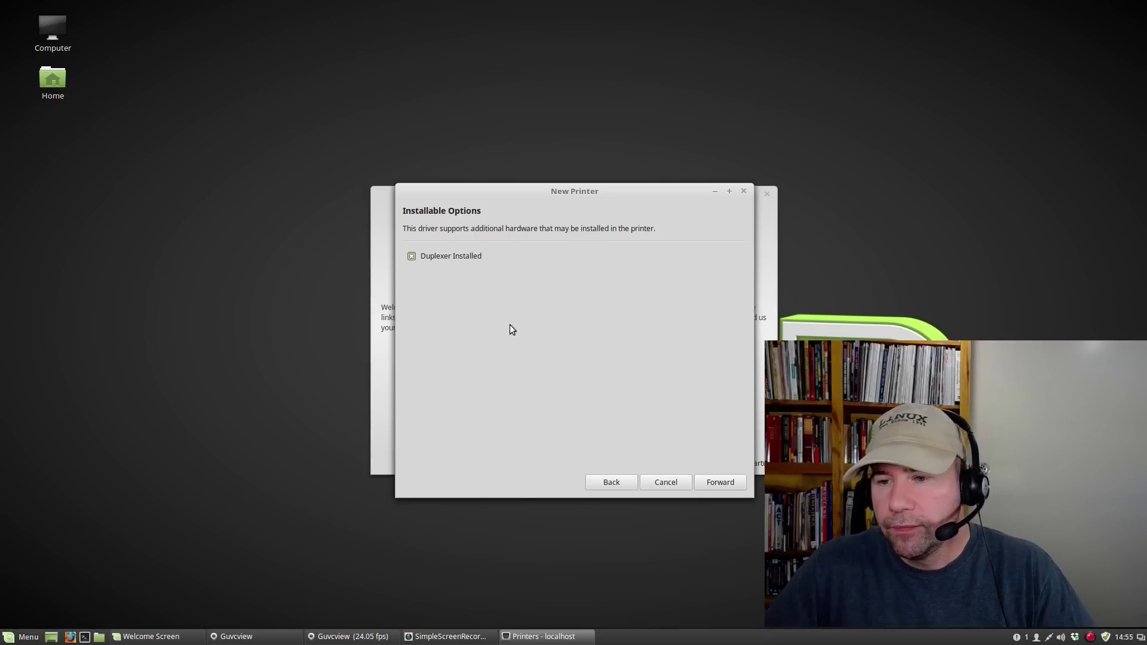
click(707, 482)
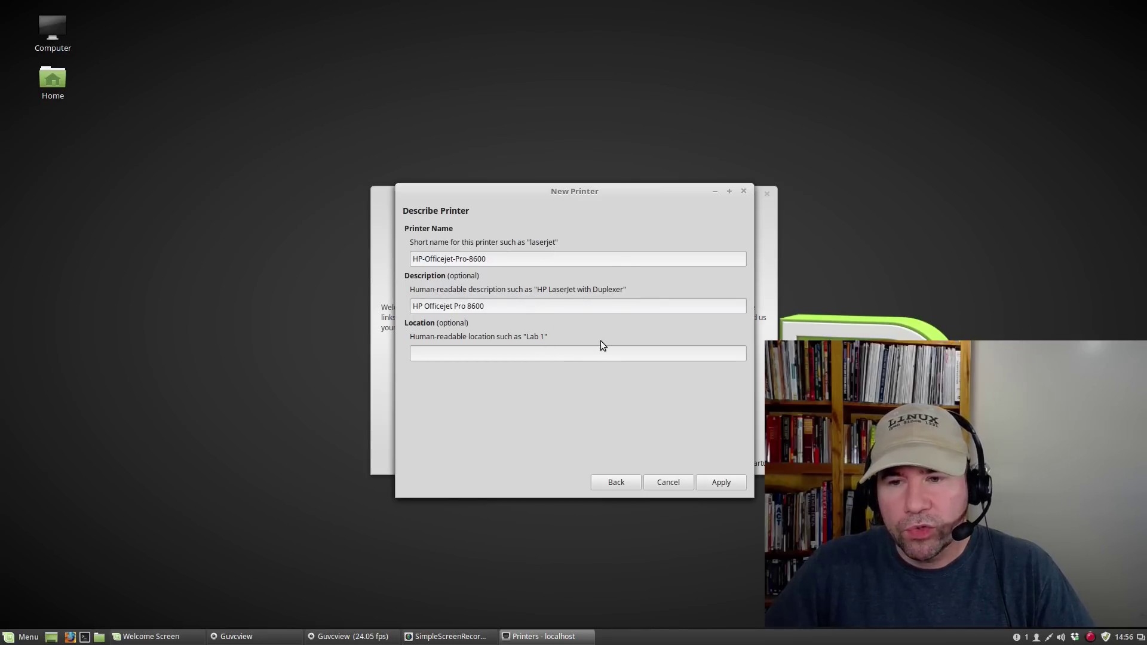
Add the printer with the description "Home Printer" and print a test page.
drag(506, 305, 392, 293)
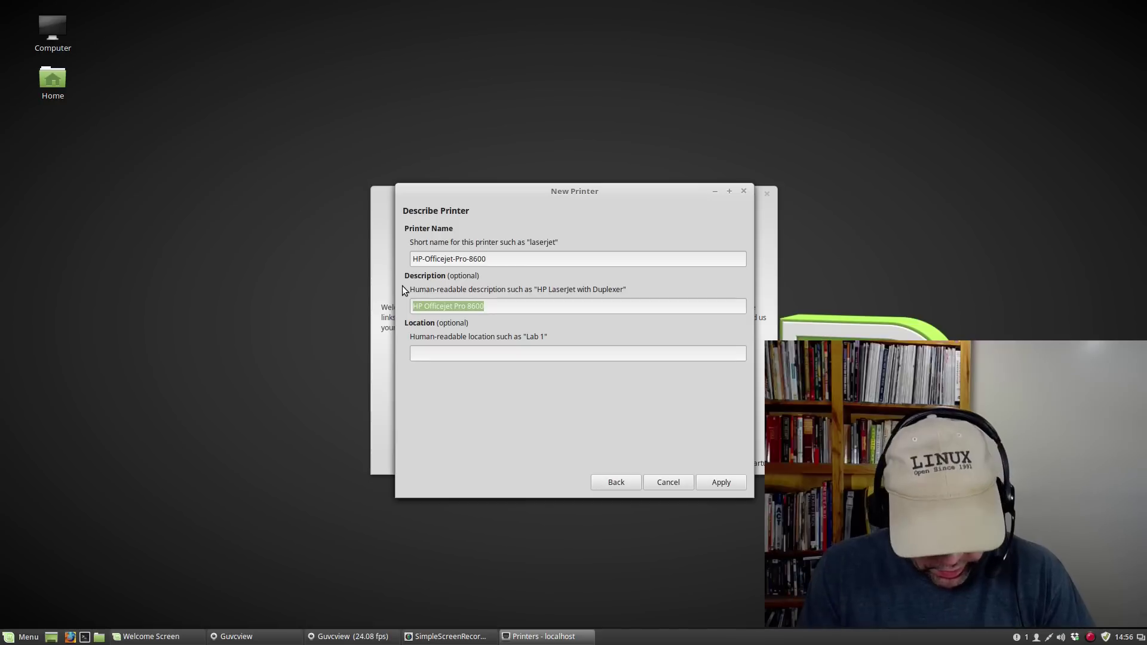
text(om)
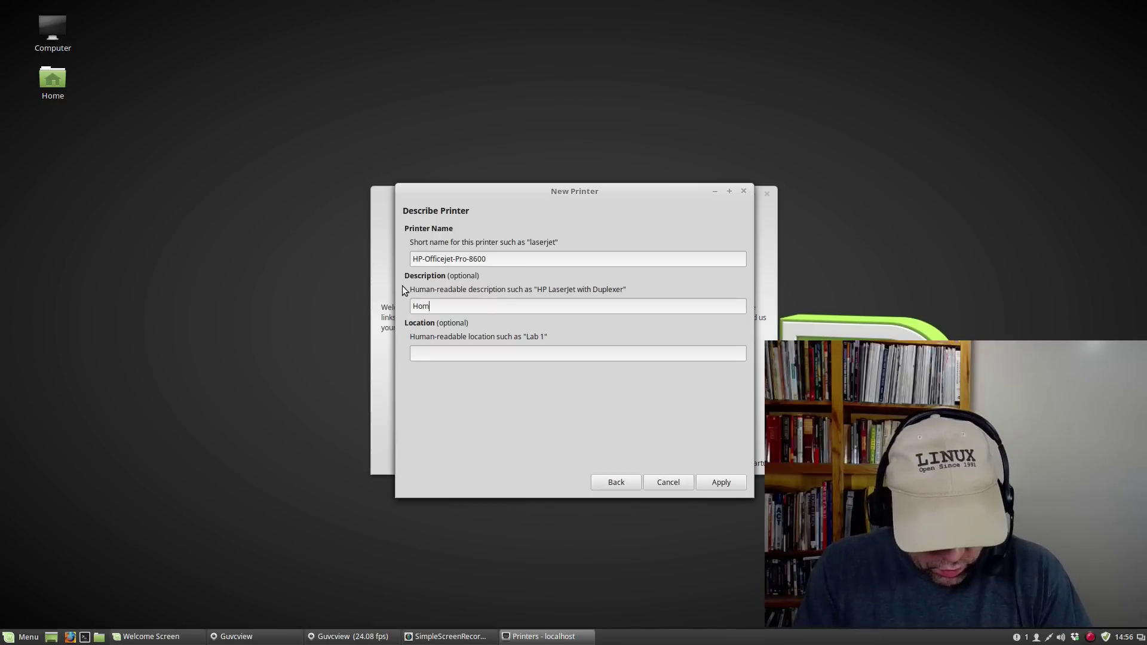
text(e Printer)
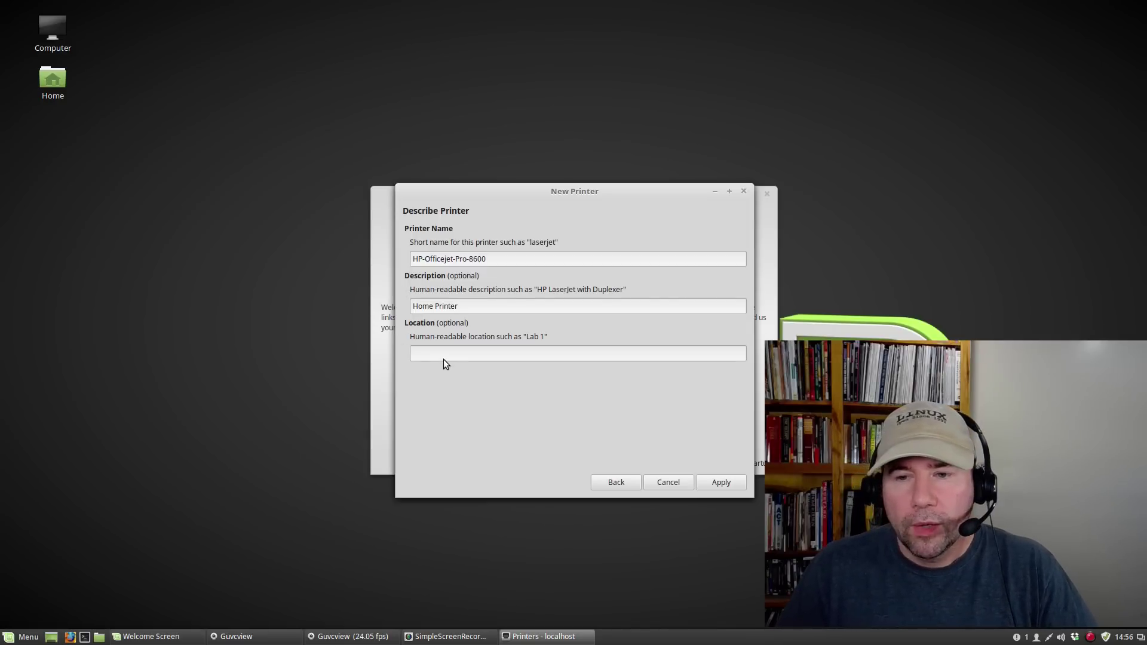
click(705, 481)
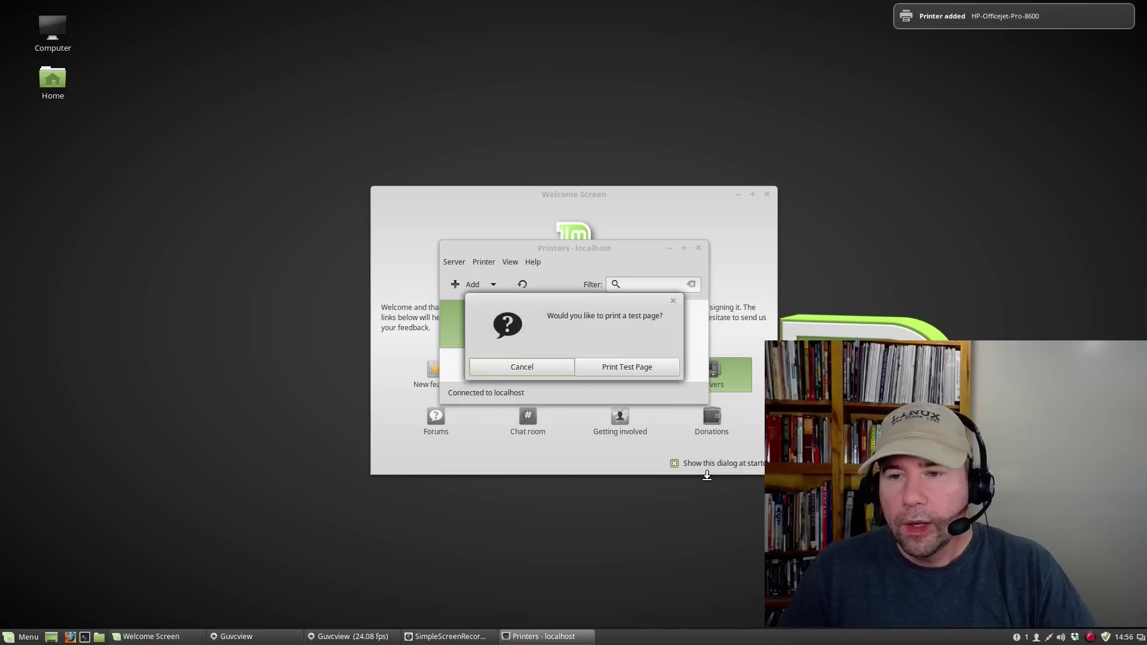
click(629, 370)
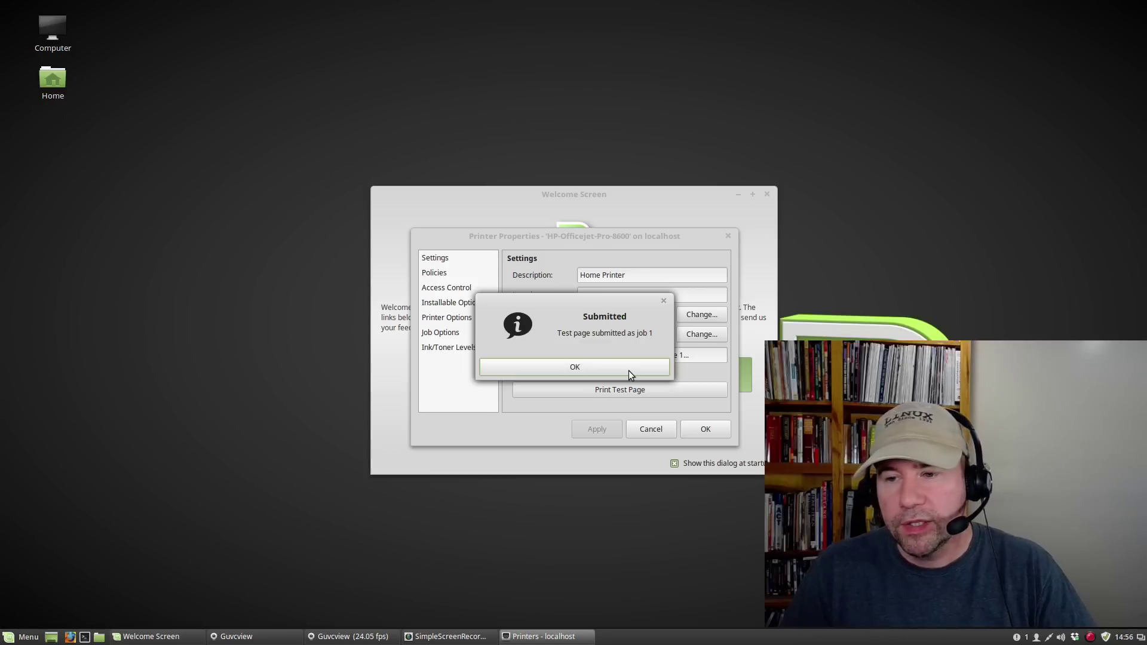
click(628, 369)
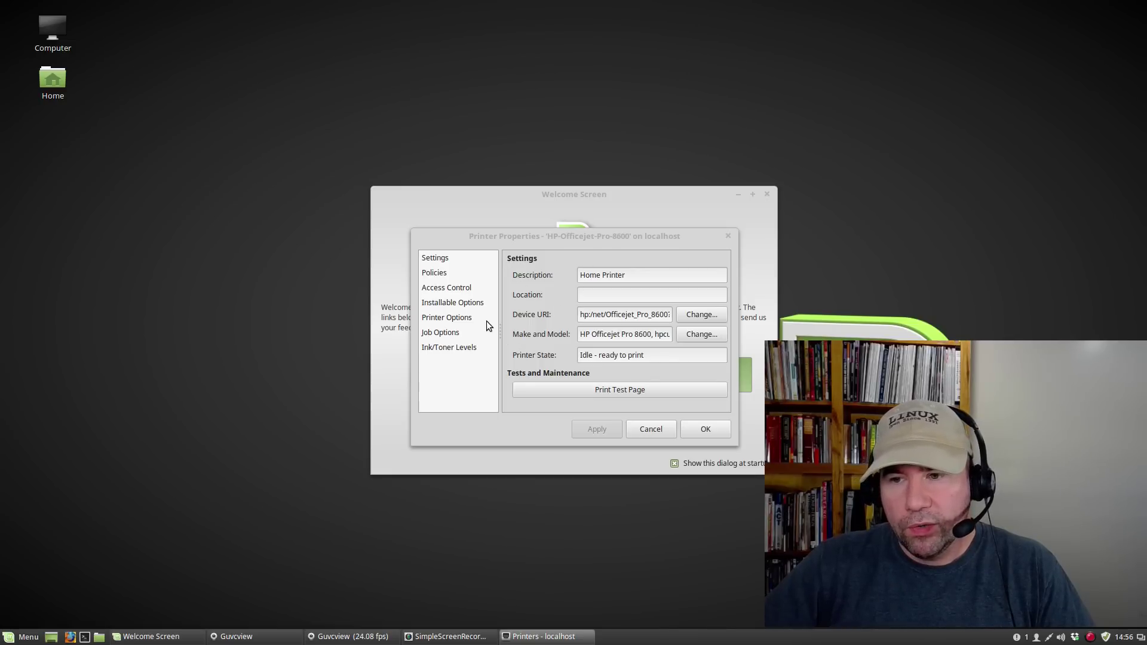
Review the printer's policies, access control and installable options, and set double-sided printing to Long edge (standard), applying the change.
click(459, 273)
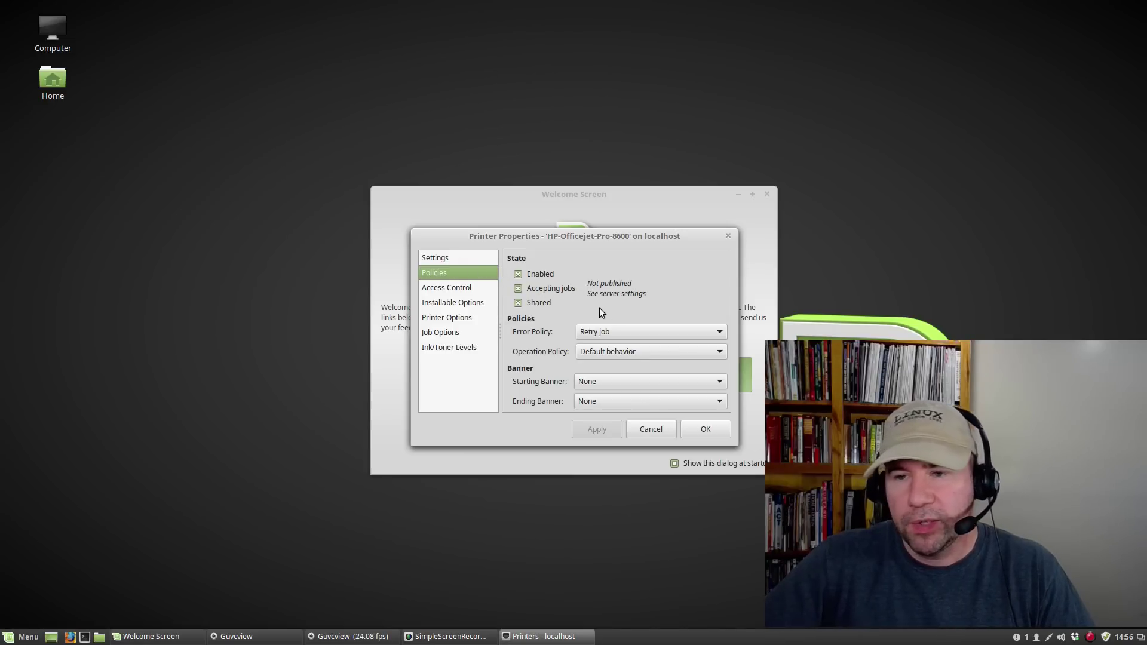
click(452, 289)
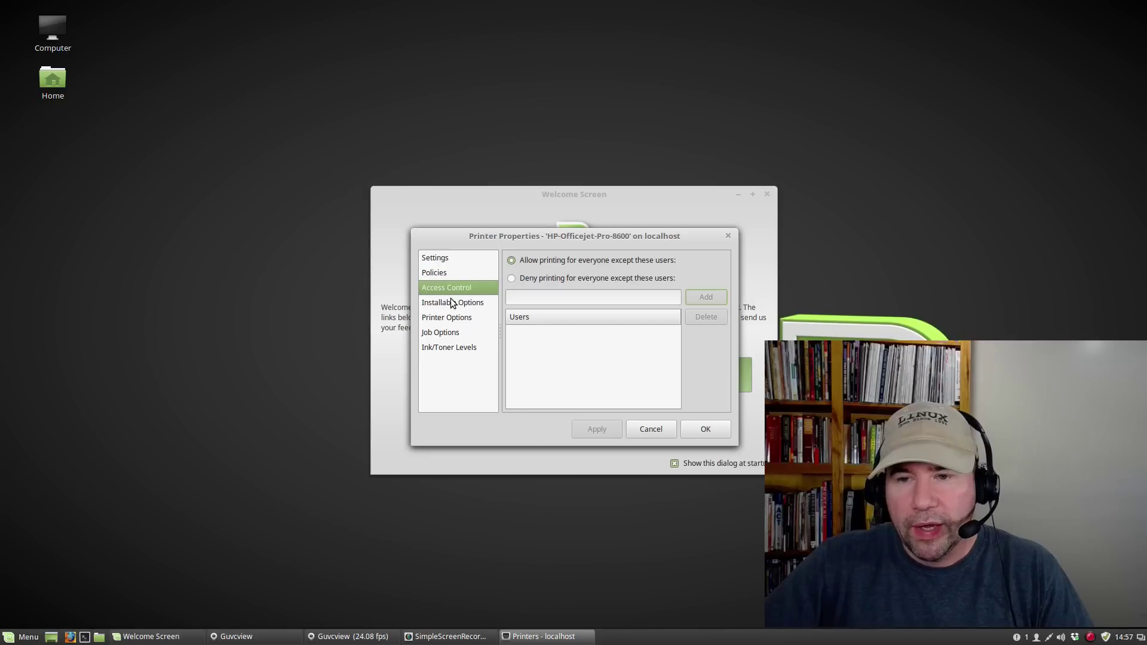
click(450, 303)
click(460, 319)
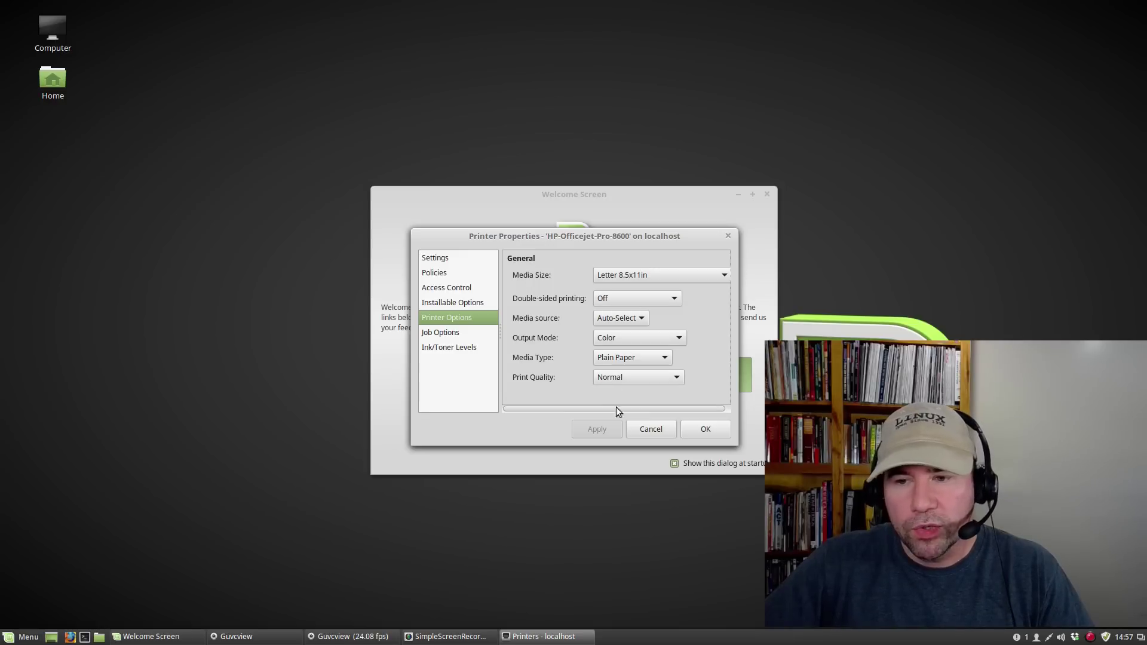
click(674, 300)
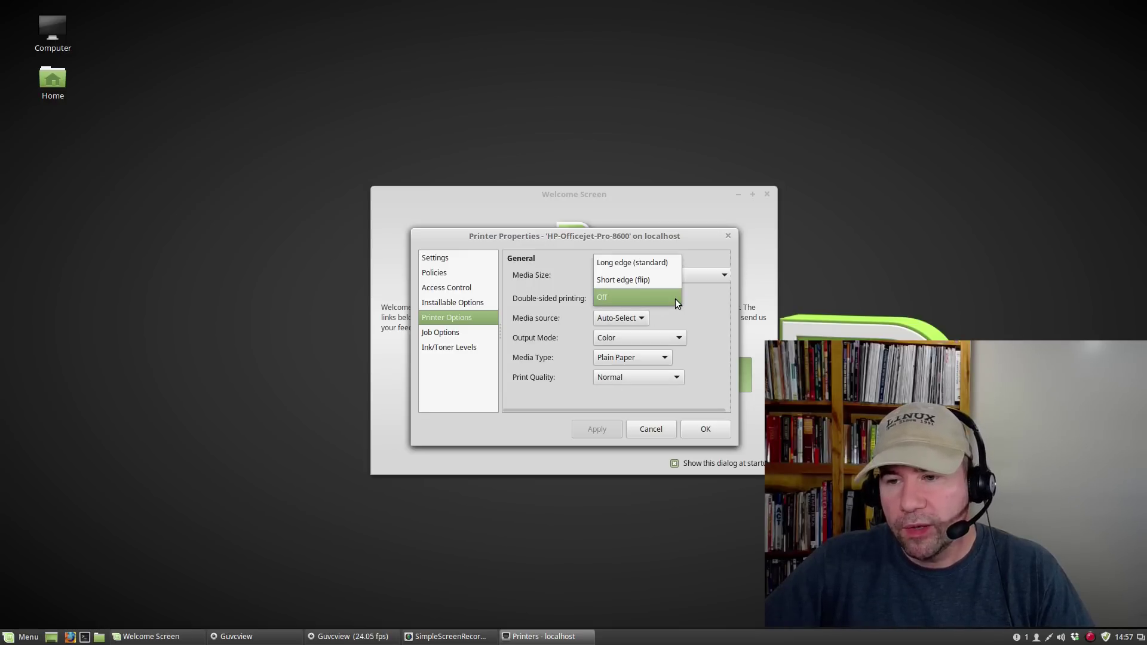
click(657, 264)
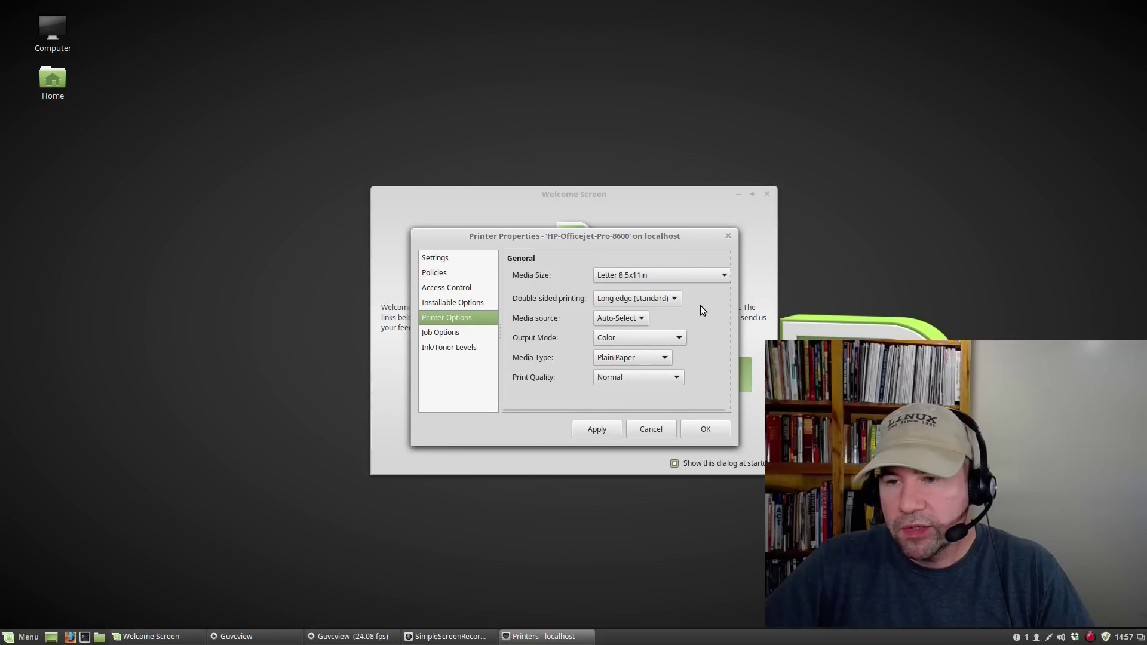
click(611, 431)
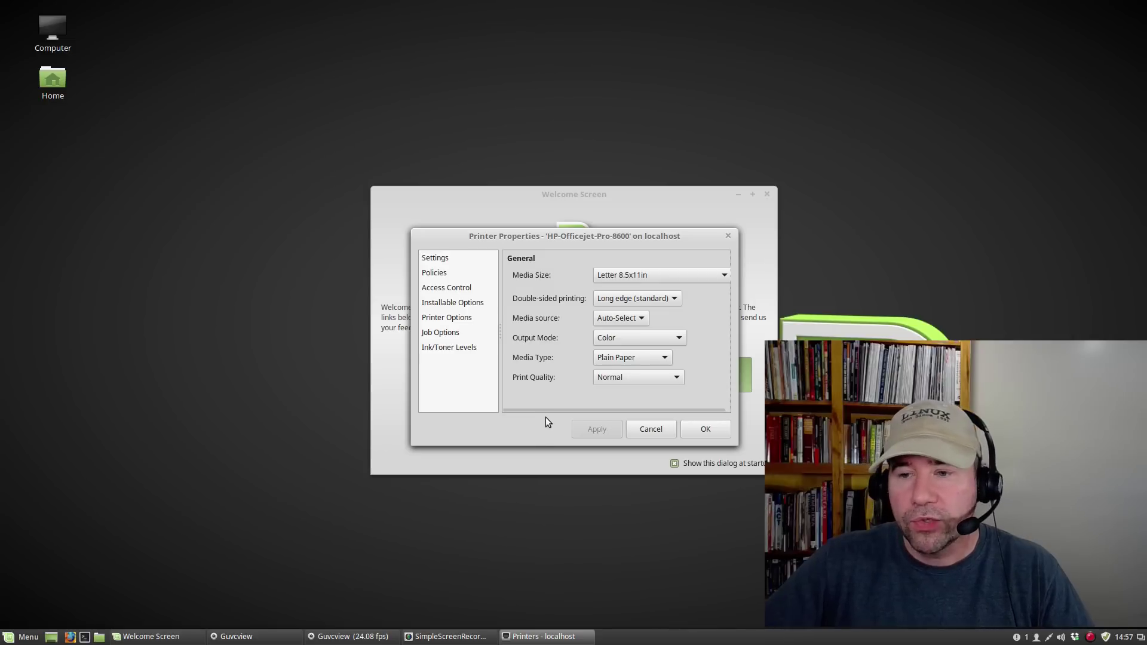
Check the printer's ink/toner levels and installable options, accept the printer properties, and close the Printers window.
click(447, 350)
click(445, 303)
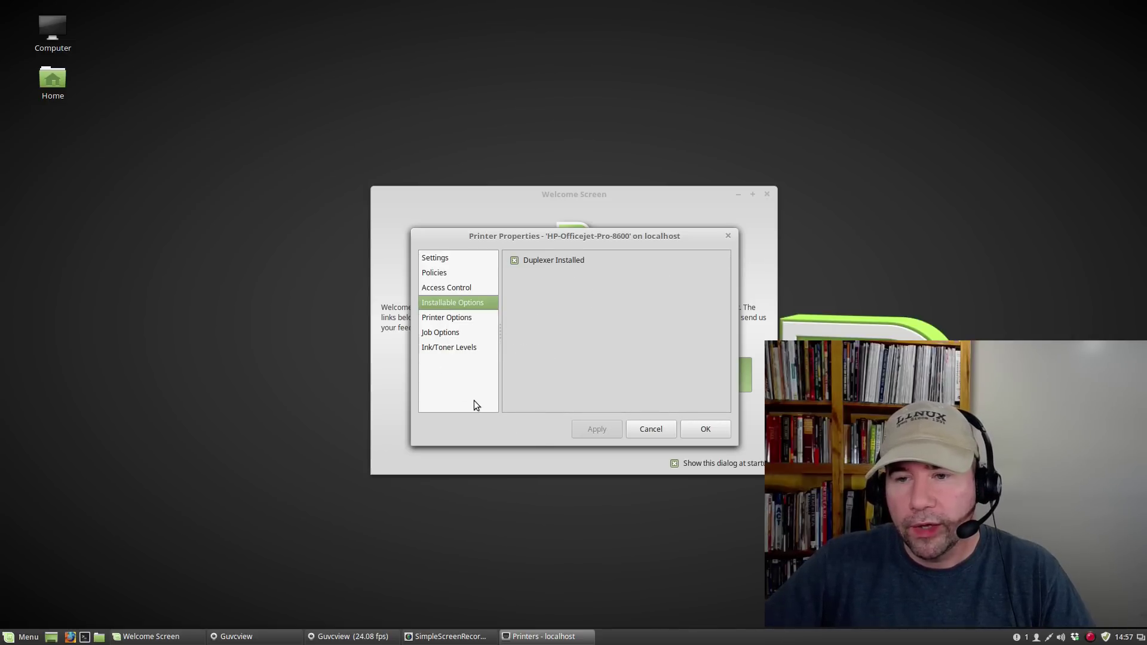
click(706, 431)
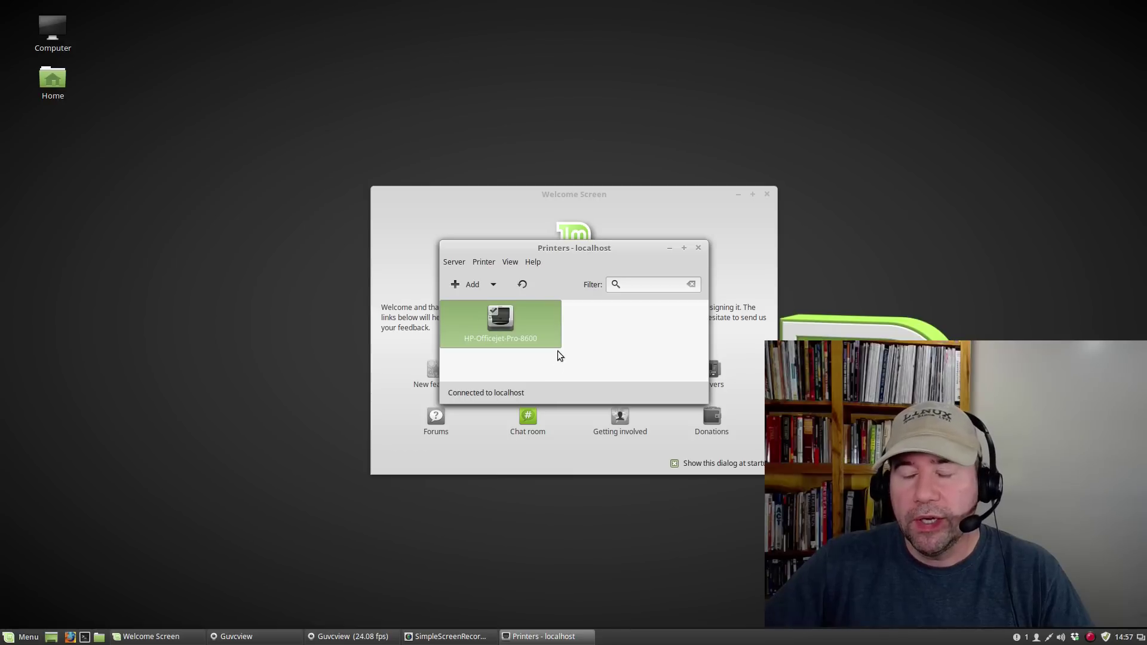
click(699, 248)
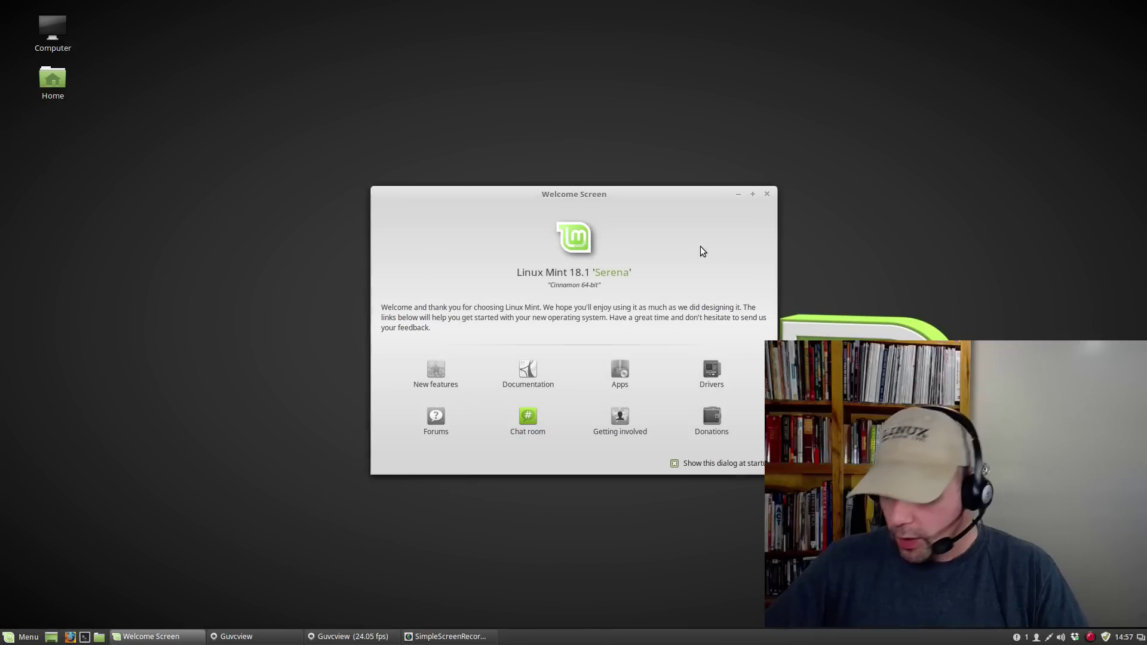